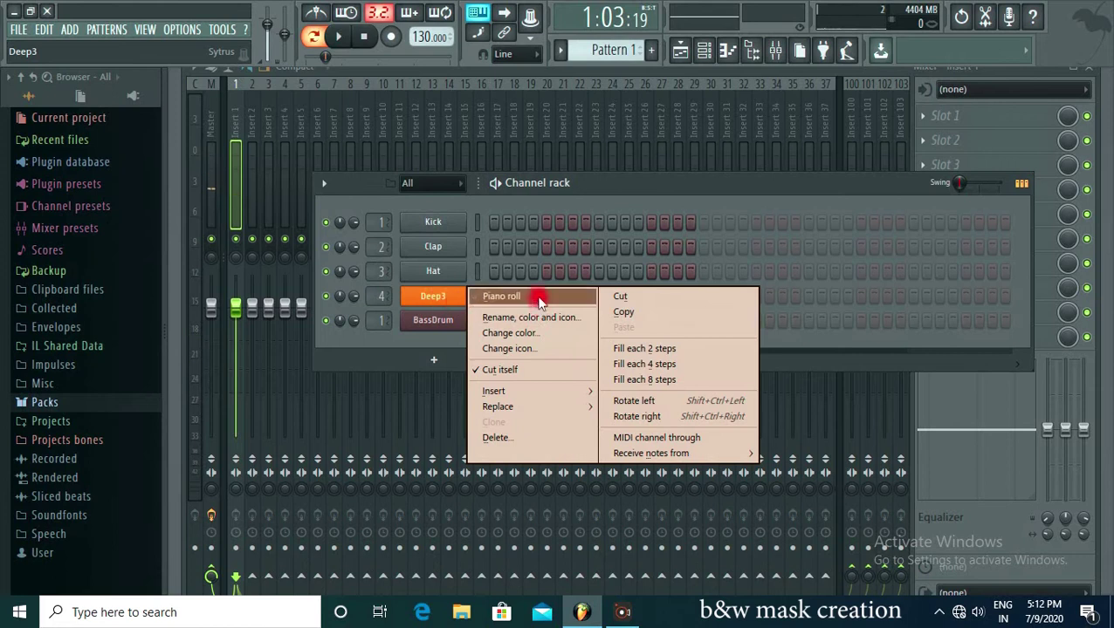
Open Deep3's piano roll, place short F4, C4, F4, F4 and C4 notes across bar 1, and play them.
left_click(537, 298)
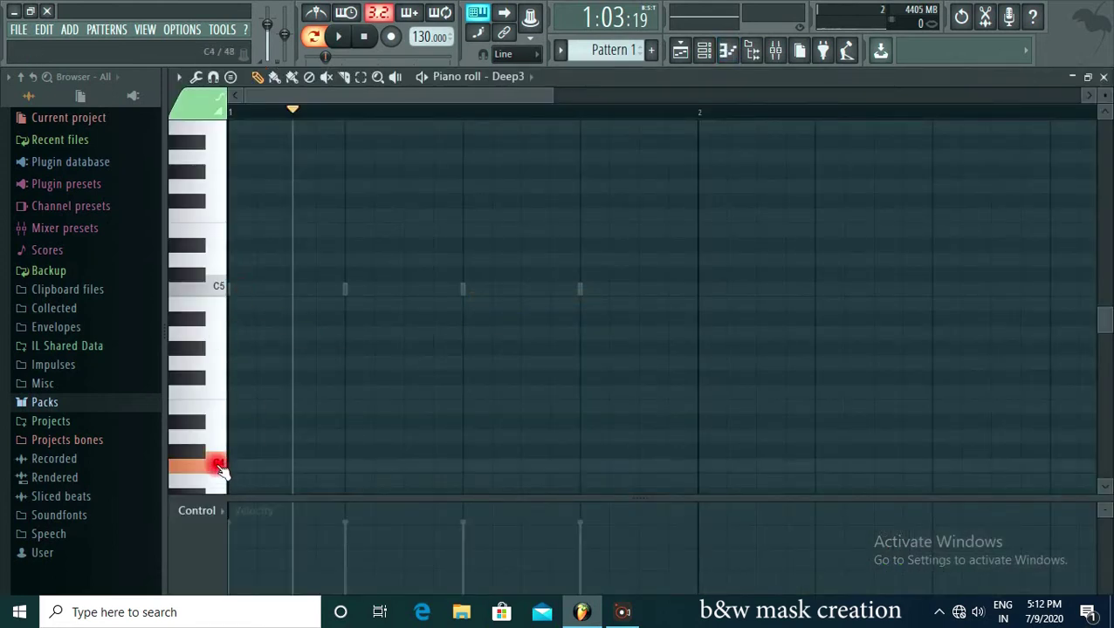
scroll(223, 453, "down", 3)
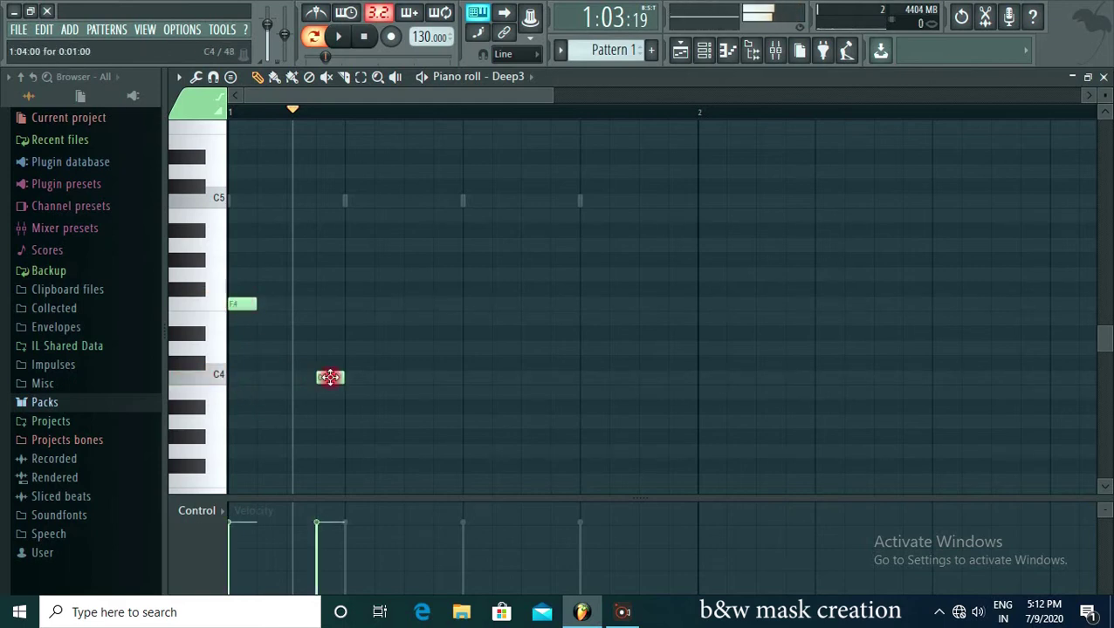
key("space")
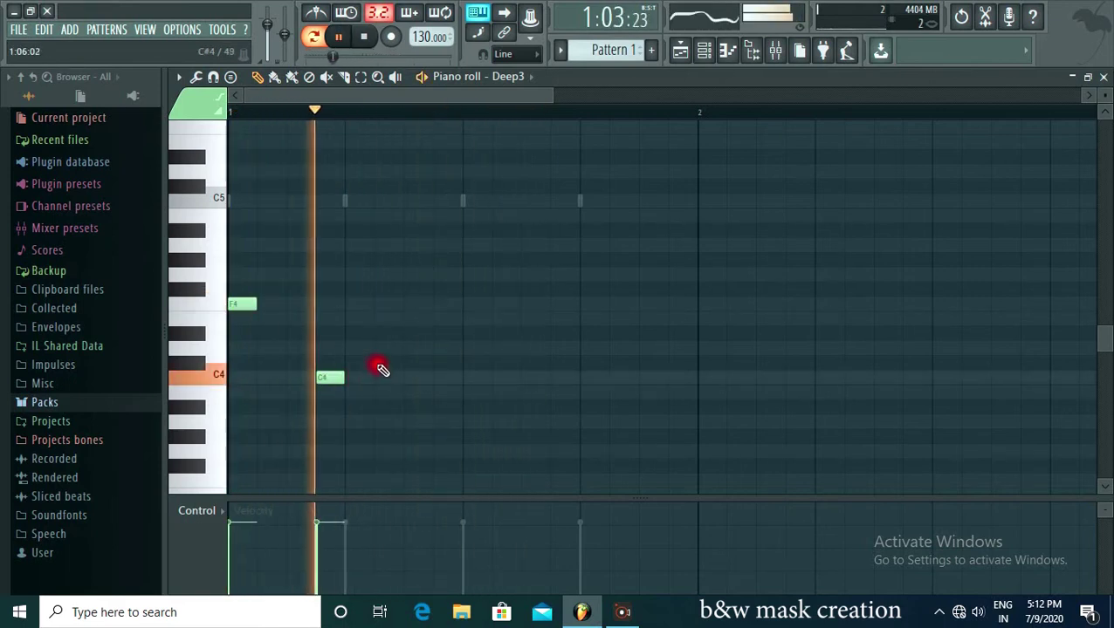
key("space")
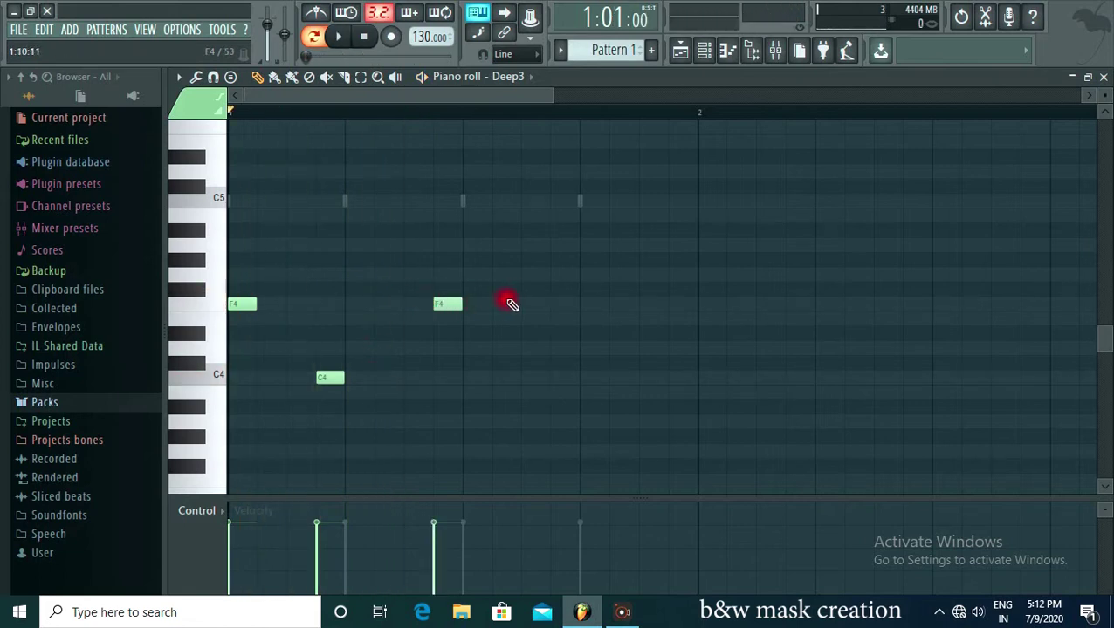
left_click(585, 301)
left_click(663, 388)
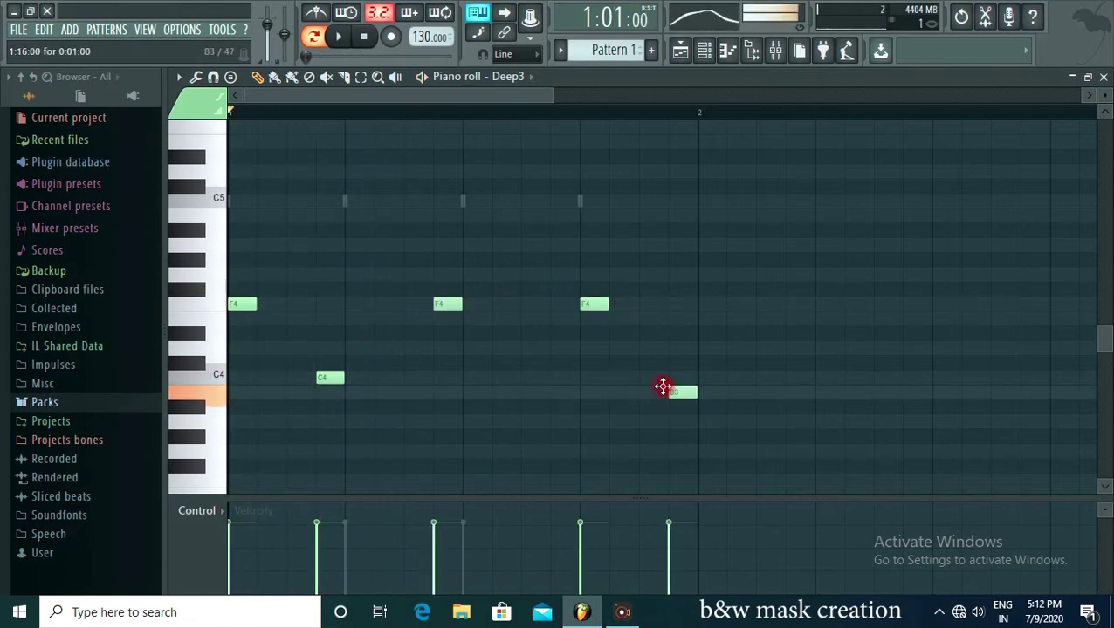
key("space")
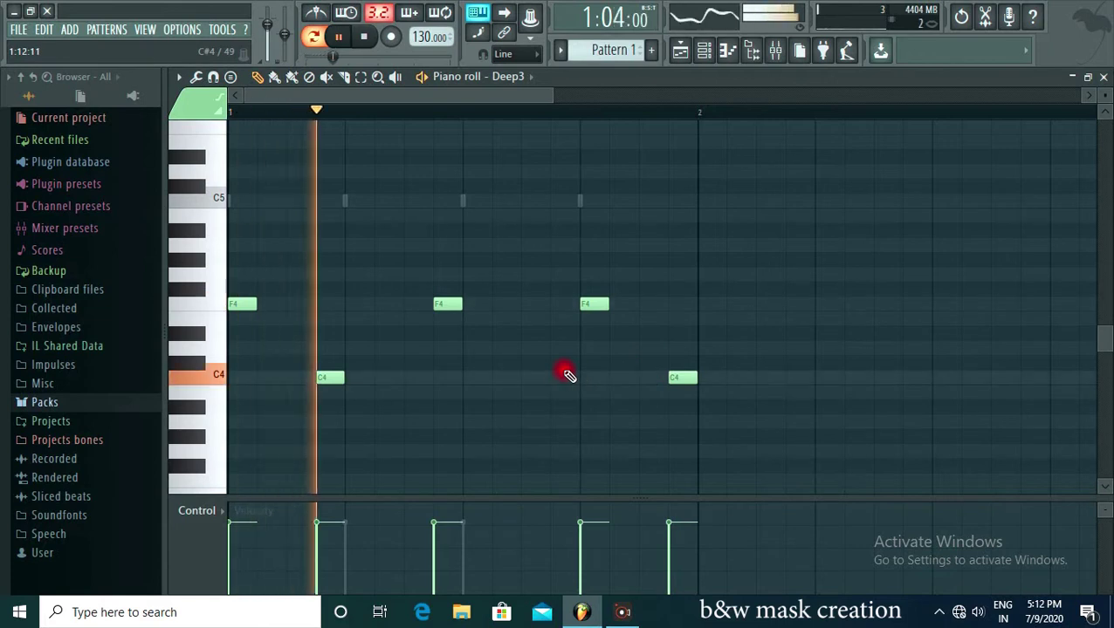
Add short C#4 and D#4 notes at steps 10 and 11 of bar 1, and stop the playback.
left_click(516, 335)
left_click(495, 360)
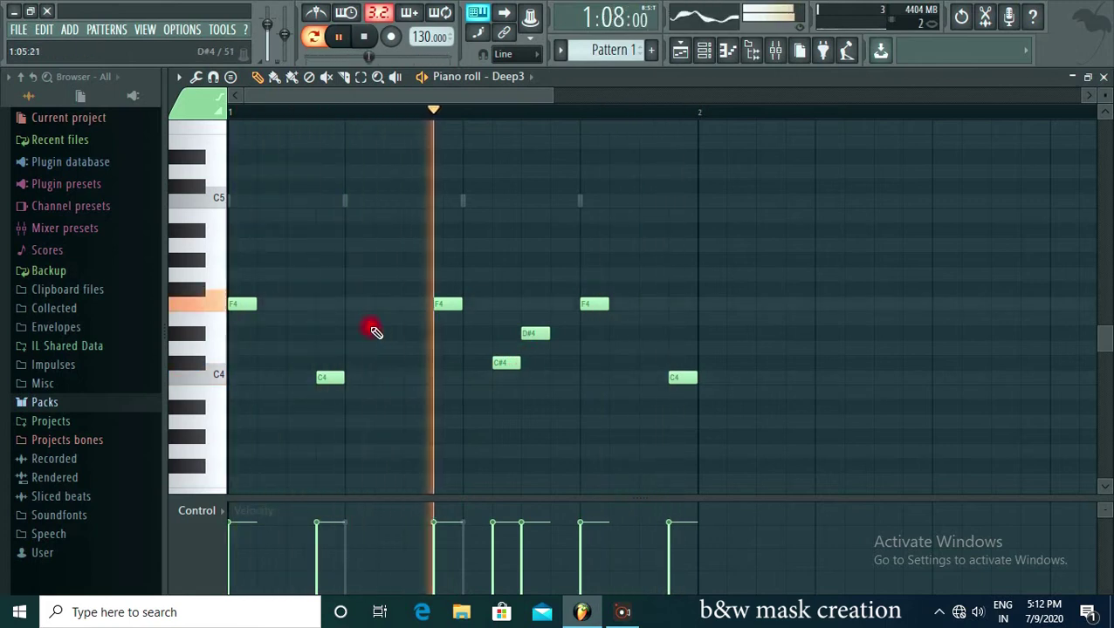
left_click_drag(548, 97, 952, 97)
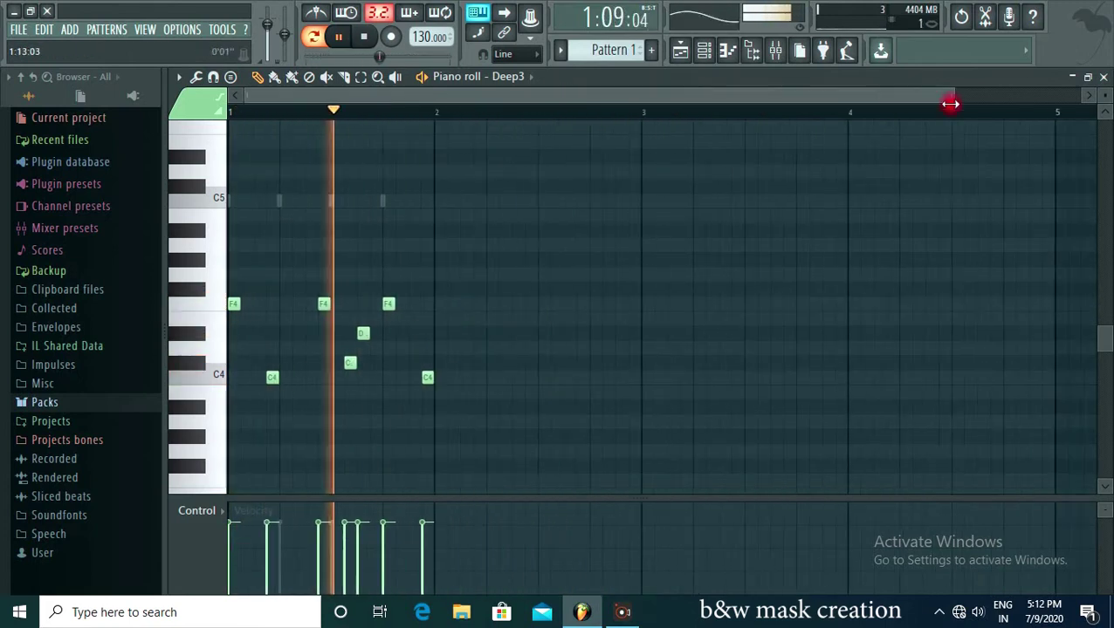
key("space")
Try a D#4 note before the second beat of bar 1, shorten it during playback, and delete it.
double_click(271, 334)
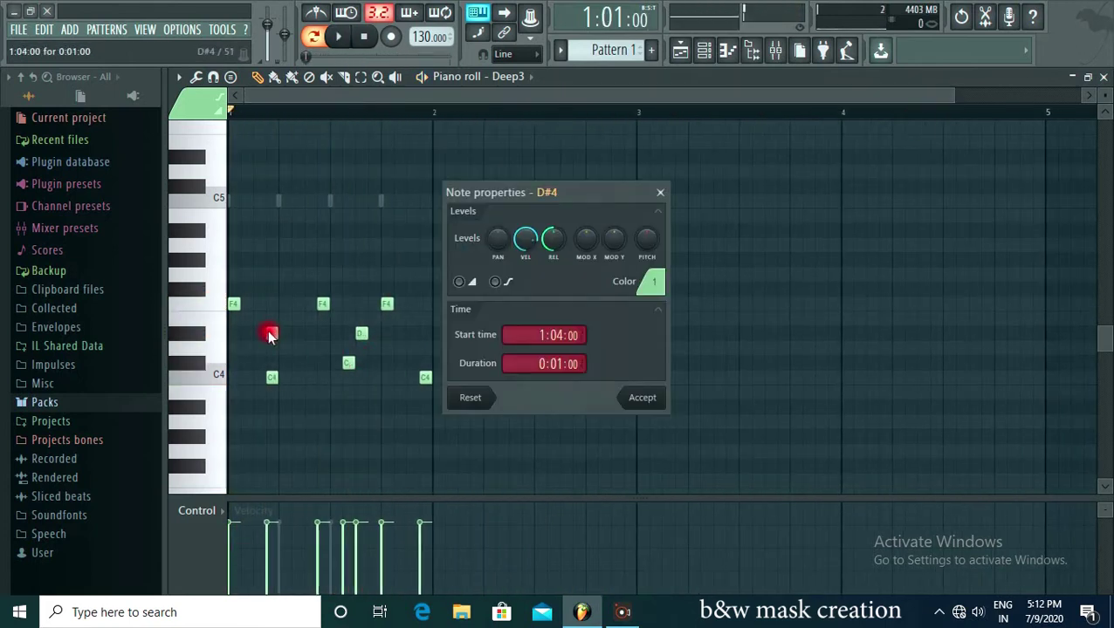
key("Escape")
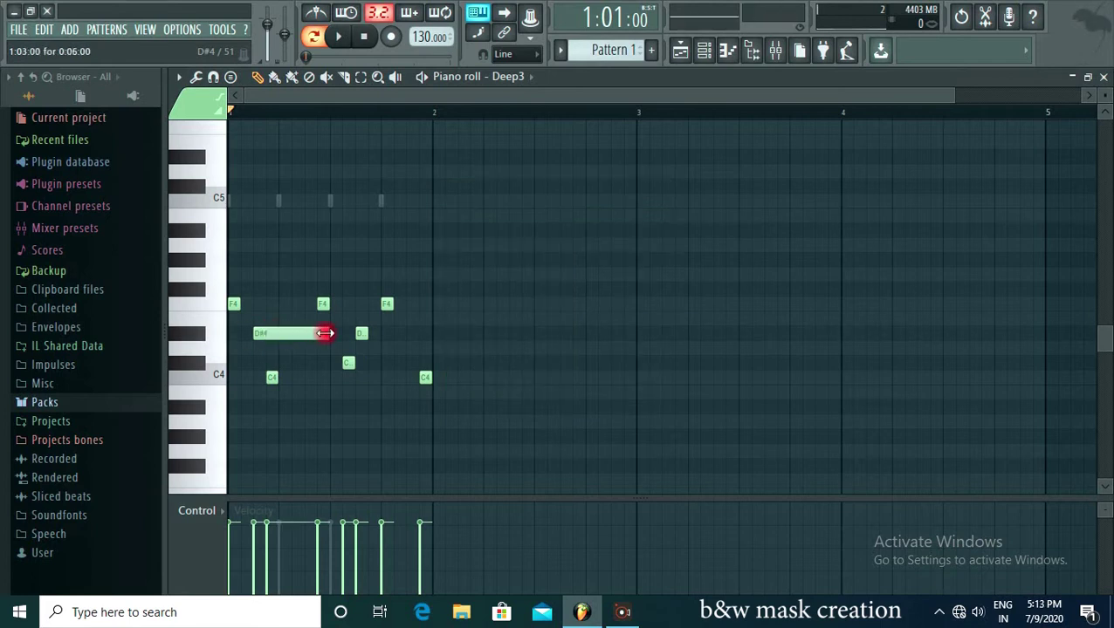
key("space")
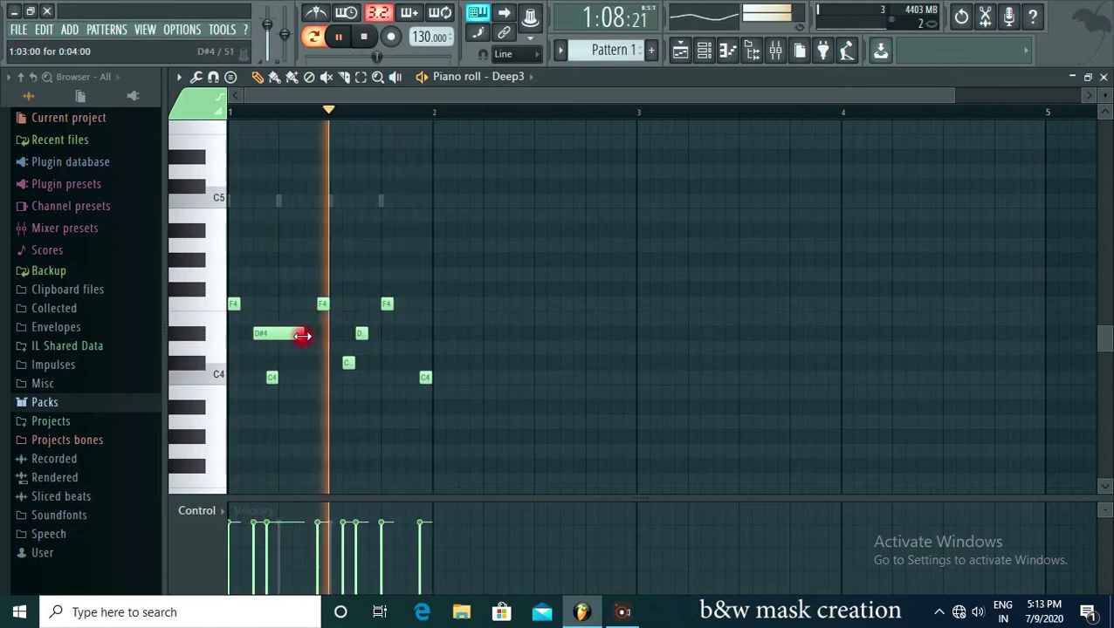
left_click_drag(303, 334, 278, 334)
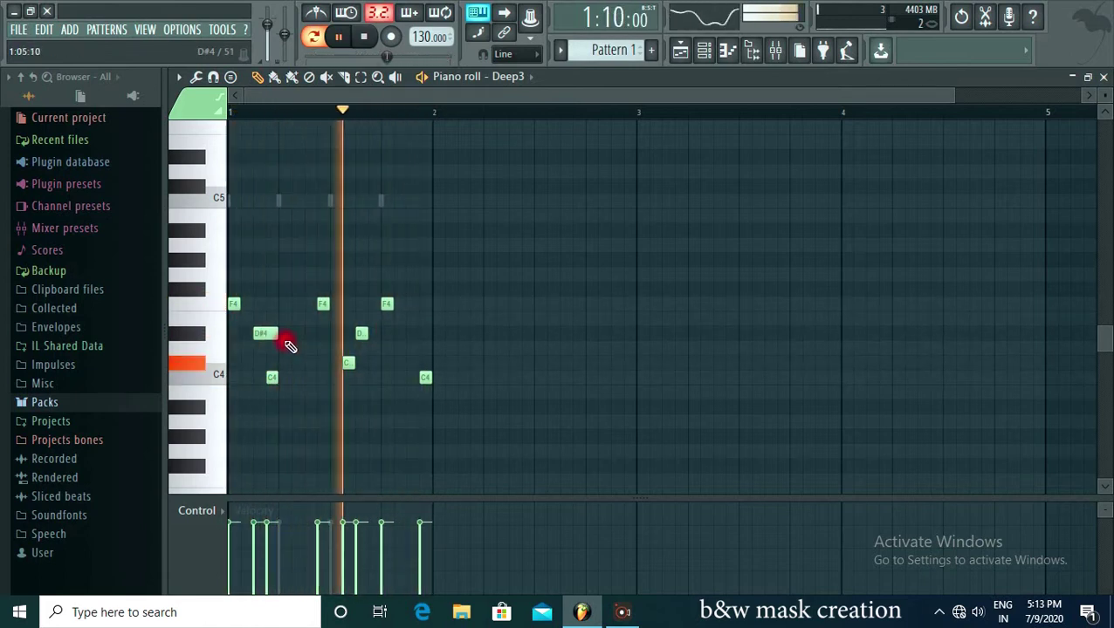
right_click(267, 334)
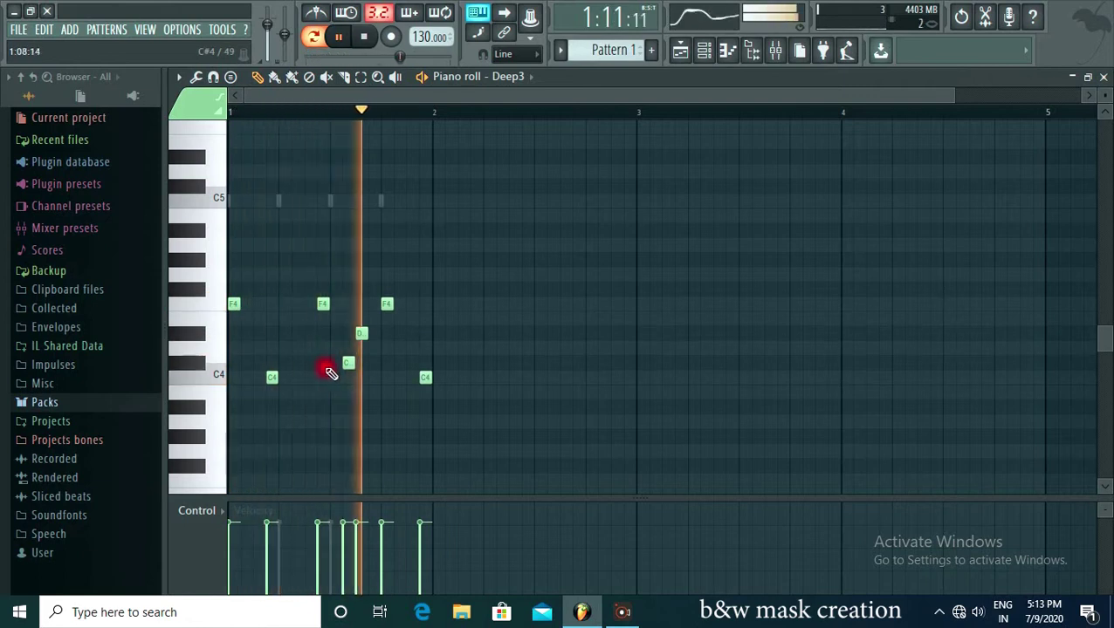
Delete the D#4 note and the middle F4 note from bar 1, and stop the playback.
right_click(361, 334)
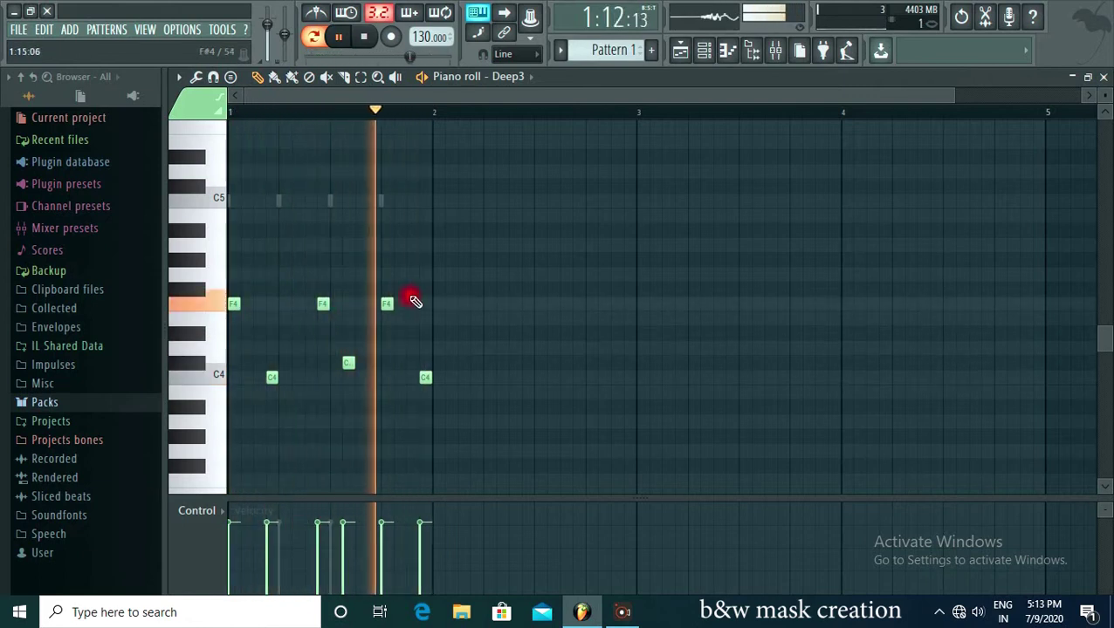
right_click(327, 306)
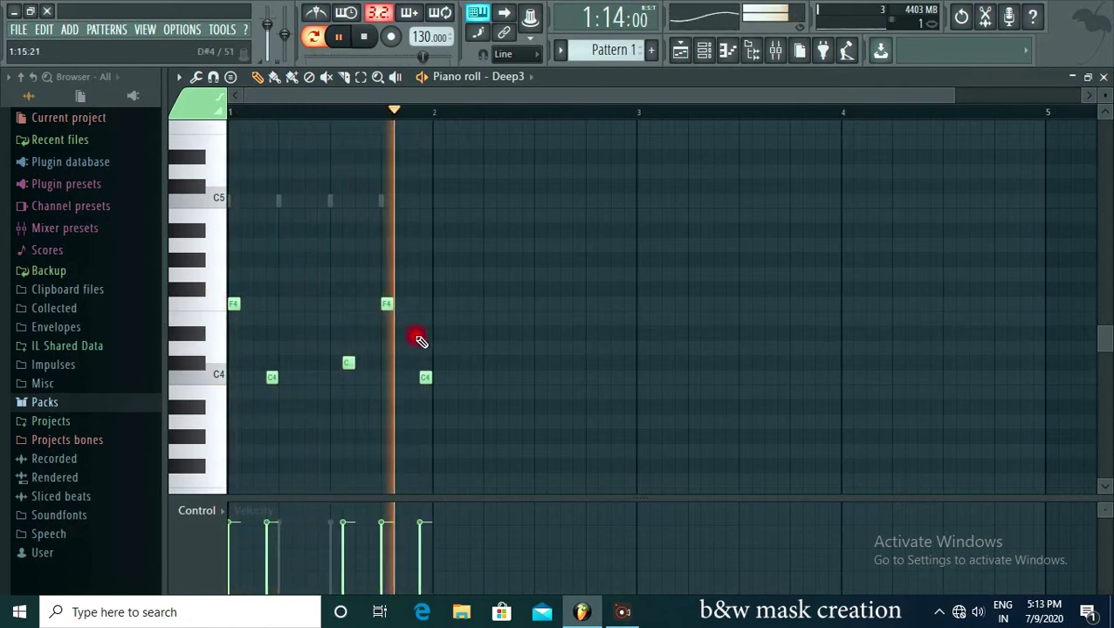
key("space")
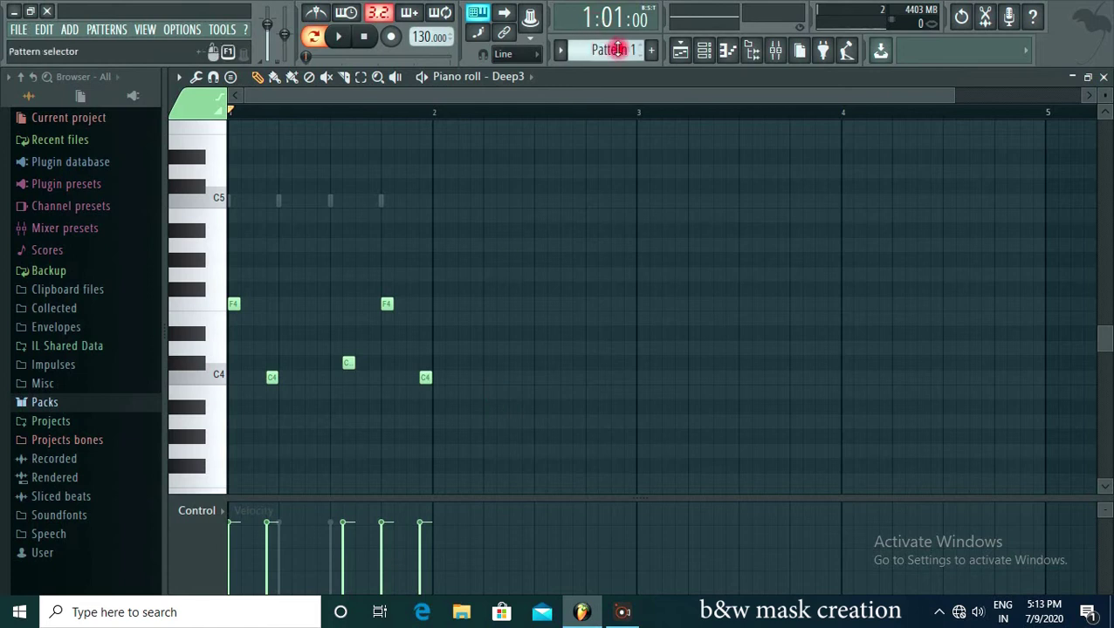
Place eight Pattern 1 clips along bars 1 to 8 of Track 1 in the playlist, and play the start of the arrangement.
left_click(685, 49)
left_click(684, 50)
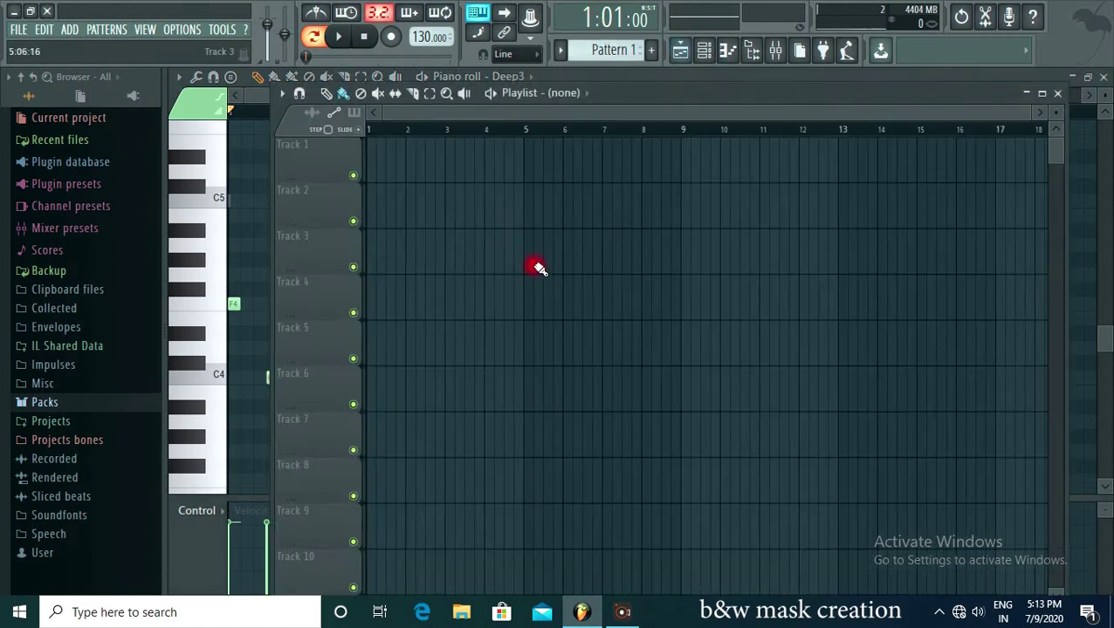
left_click(387, 174)
left_click(426, 170)
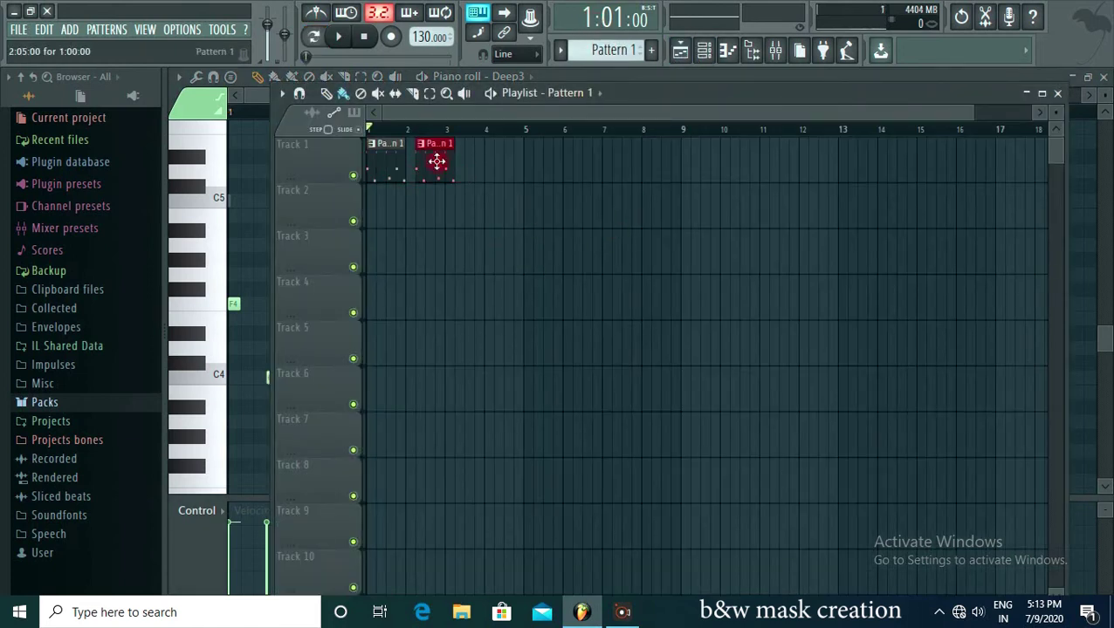
left_click(494, 171)
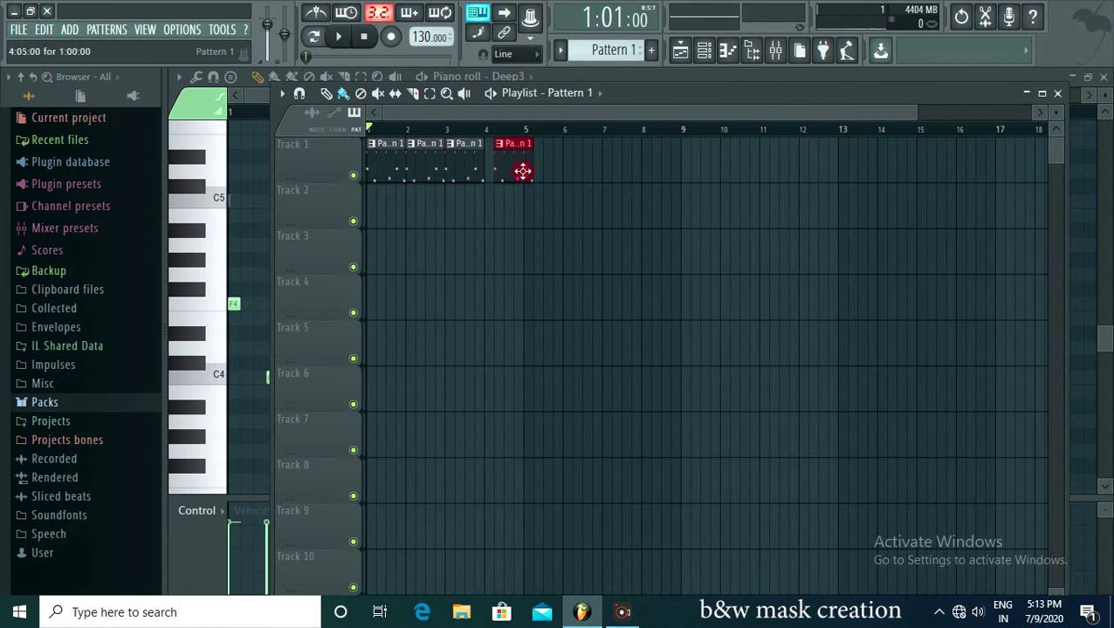
left_click(569, 168)
left_click(595, 164)
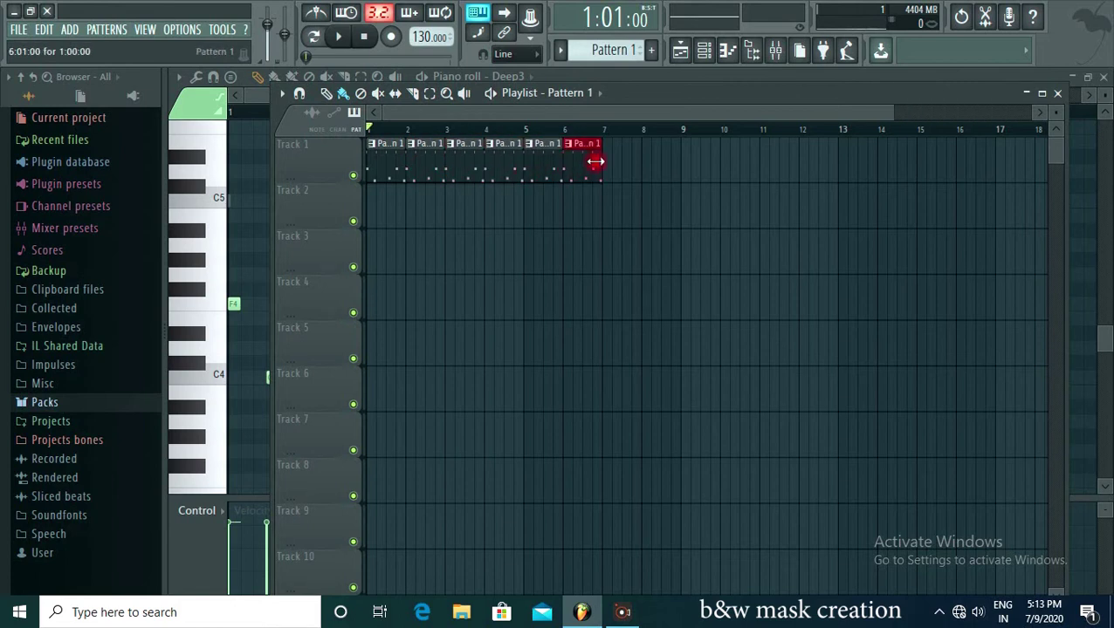
left_click(624, 160)
left_click(654, 160)
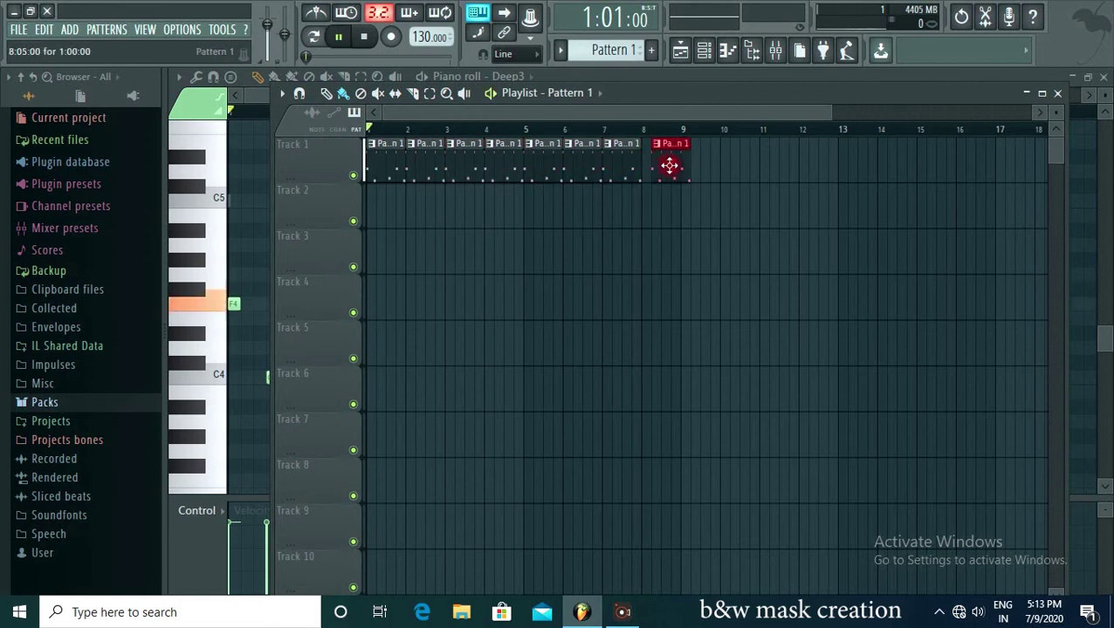
left_click(490, 92)
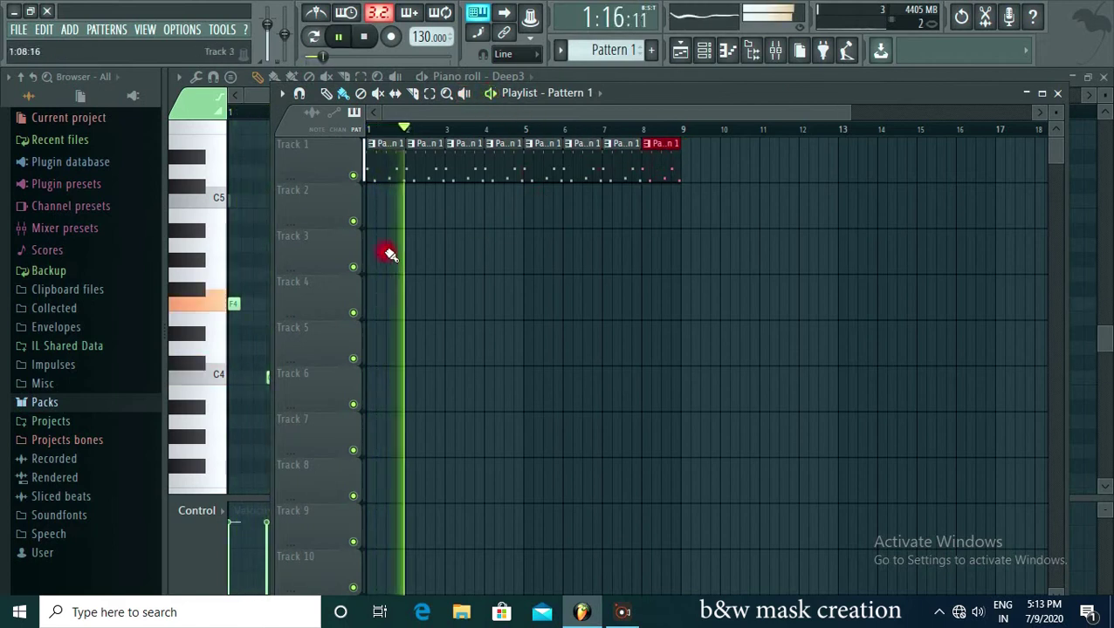
key("space")
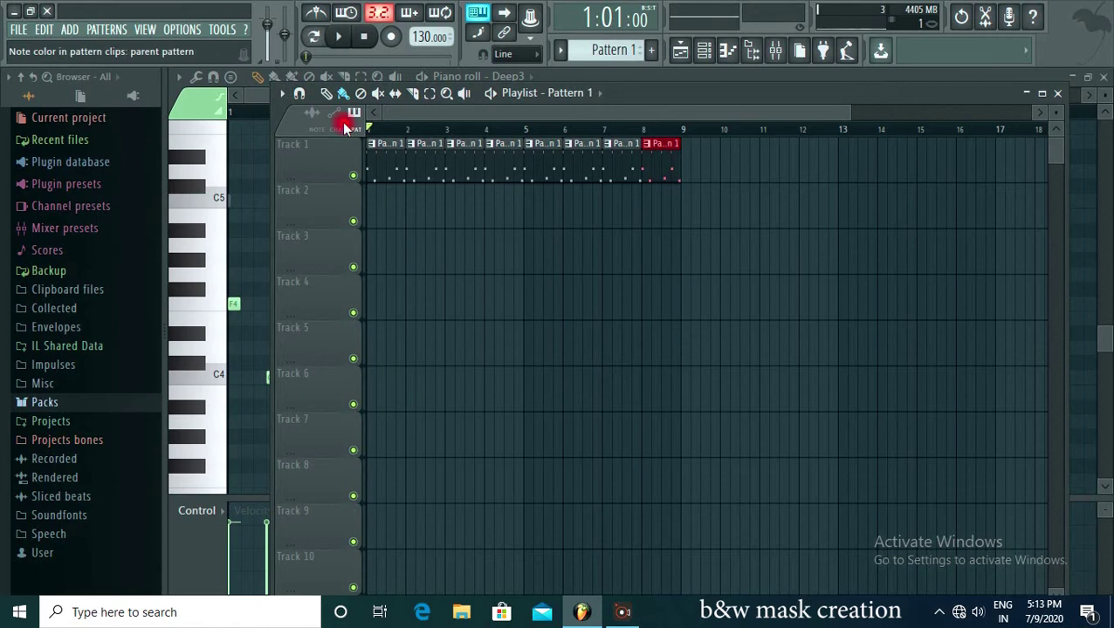
Insert a new empty pattern before the current one, name it 2, and open the channel rack.
left_click(107, 32)
left_click(219, 133)
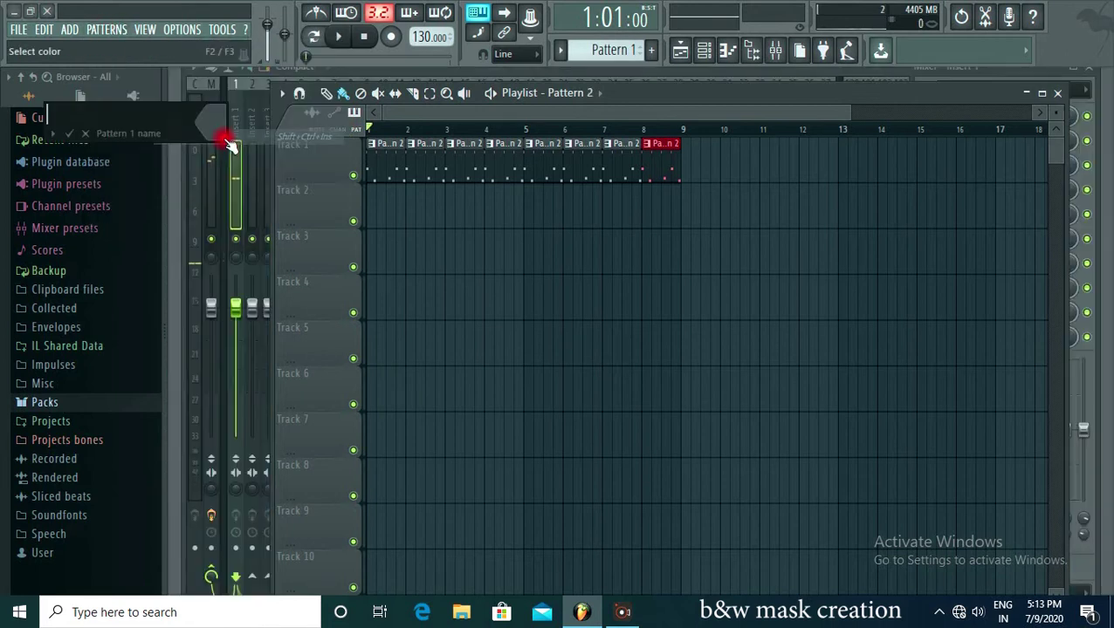
key("Return")
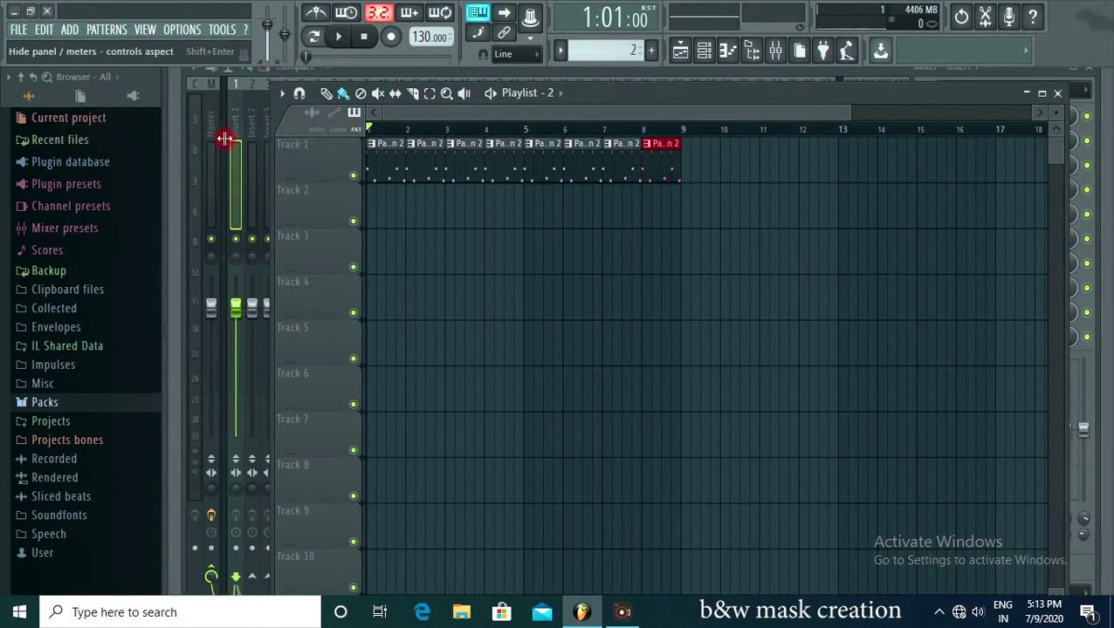
left_click(704, 50)
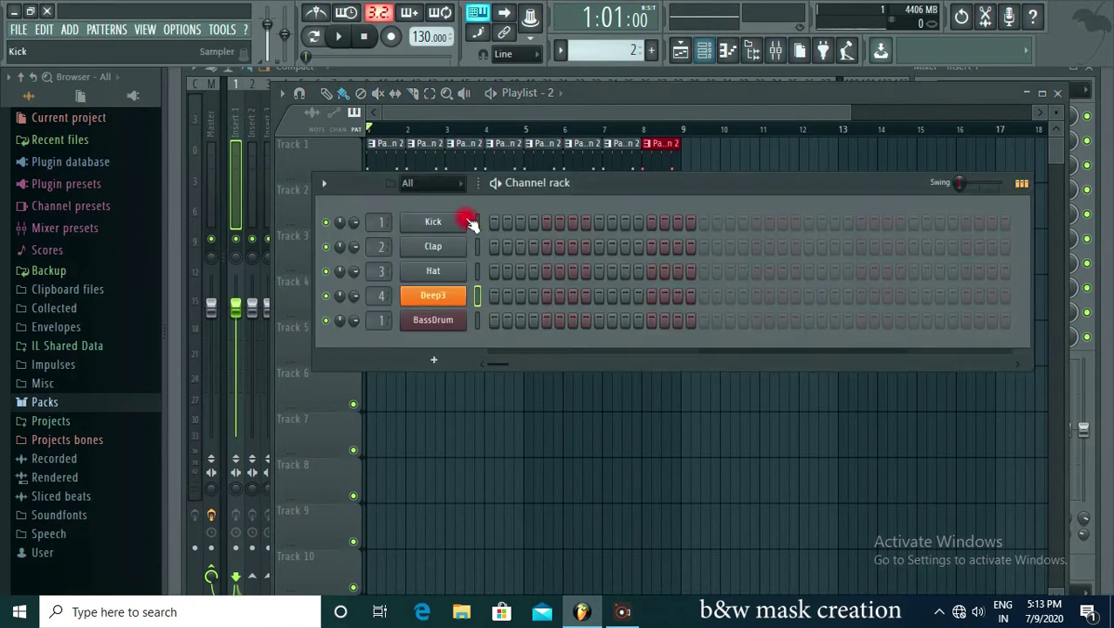
Switch to Pattern 2, and route Deep3 to mixer track 1 and Kick to mixer track 2.
scroll(376, 300, "up", 4)
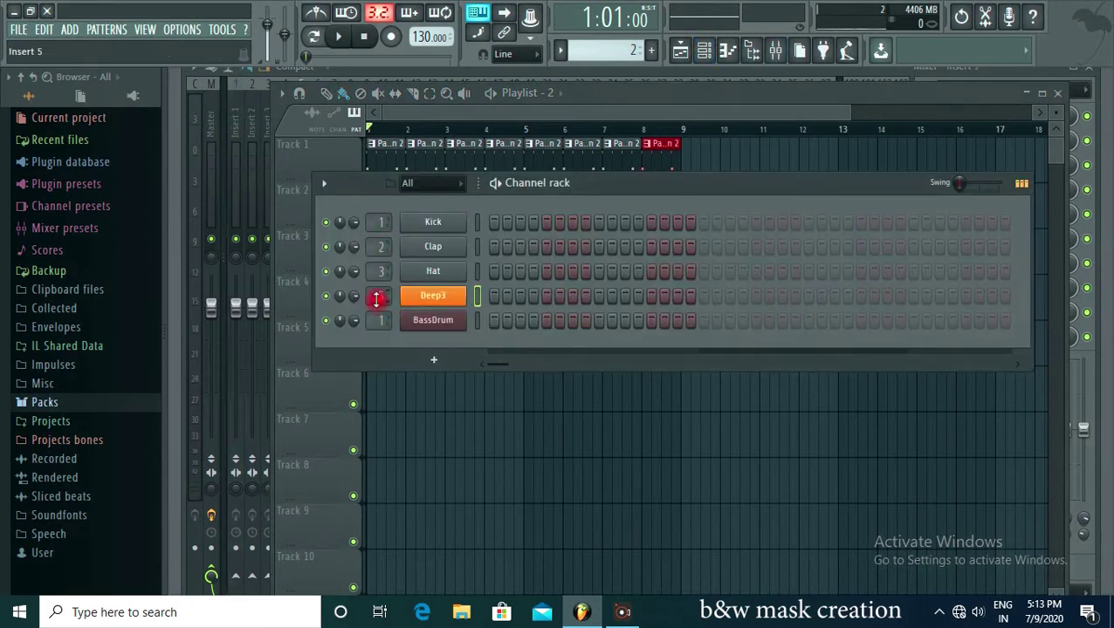
scroll(376, 300, "down", 2)
scroll(376, 300, "up", 2)
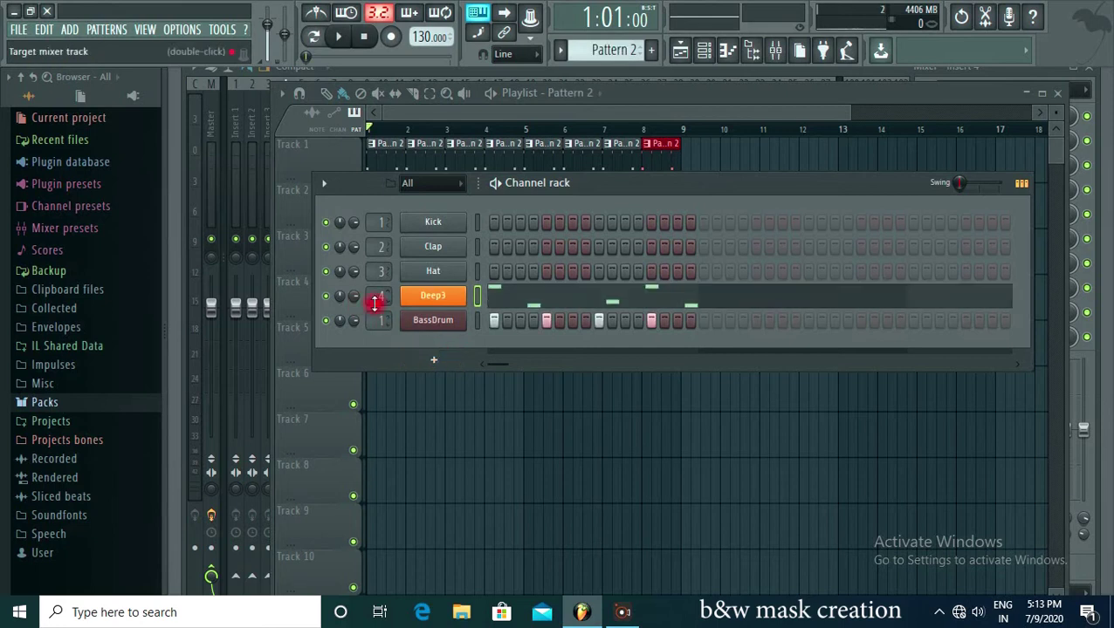
scroll(374, 302, "down", 4)
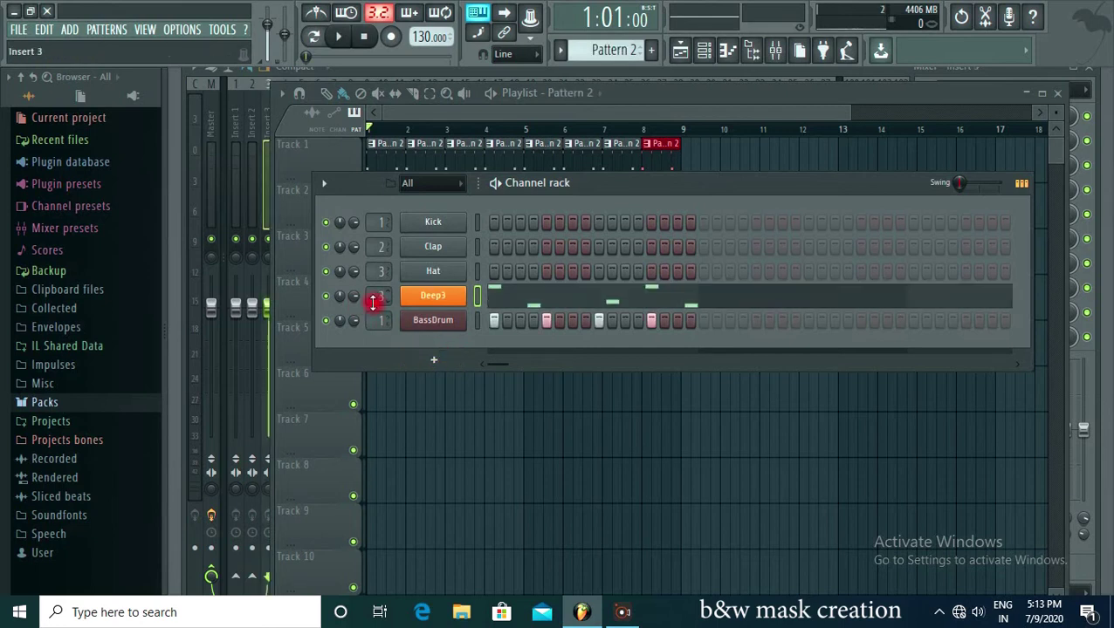
scroll(372, 300, "up", 1)
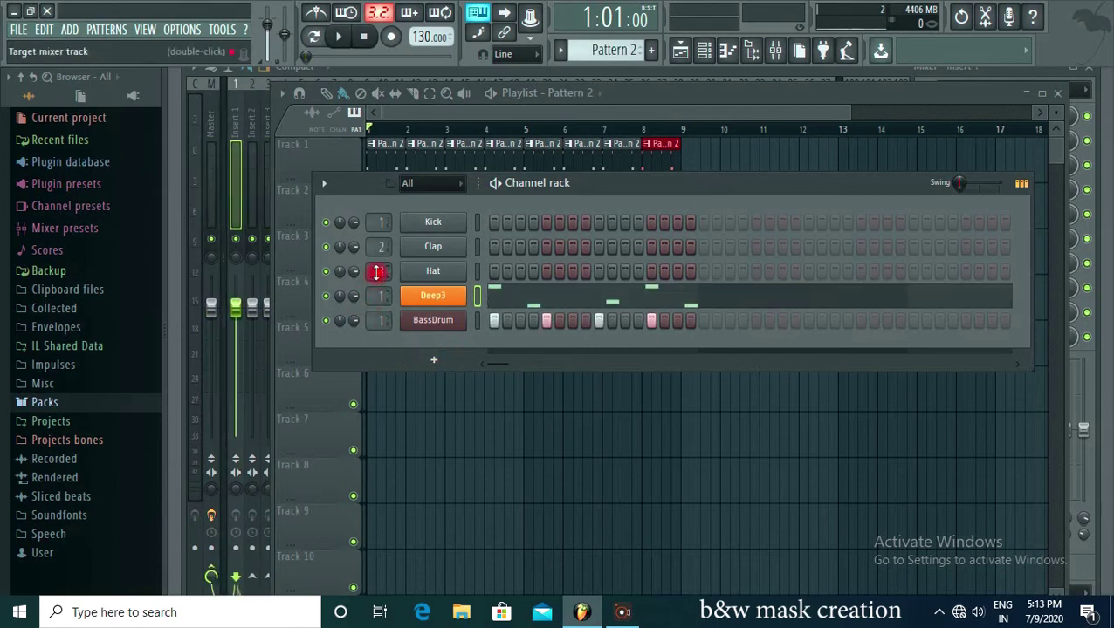
scroll(376, 227, "up", 2)
scroll(376, 225, "down", 1)
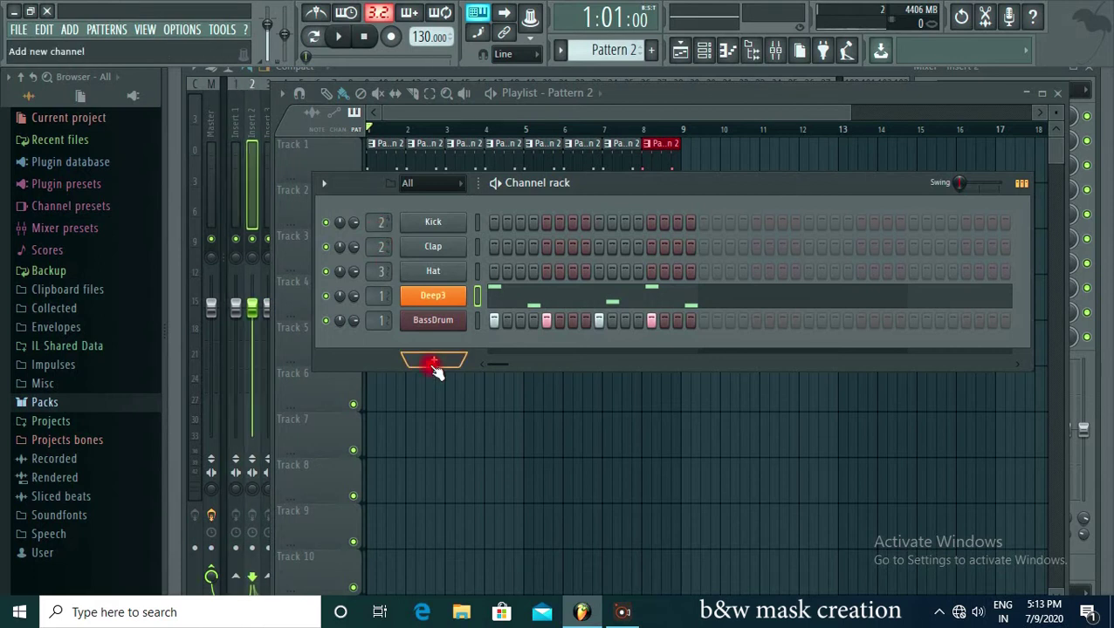
Create Pattern 3 and insert a GMS synthesizer channel in the channel rack.
key("F4")
right_click(448, 230)
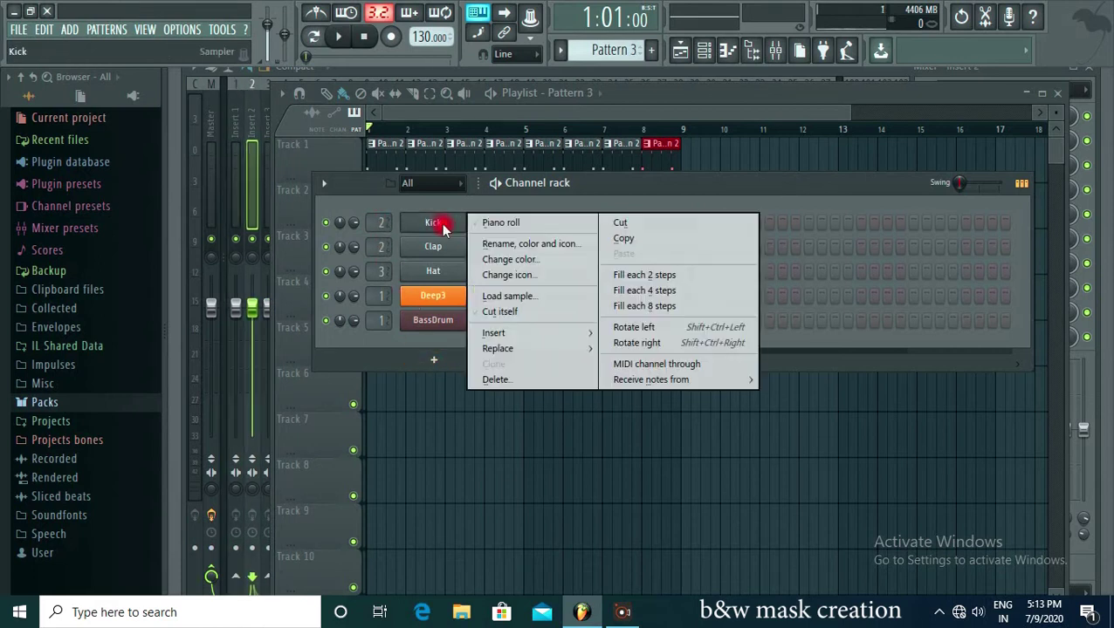
mouse_move(583, 332)
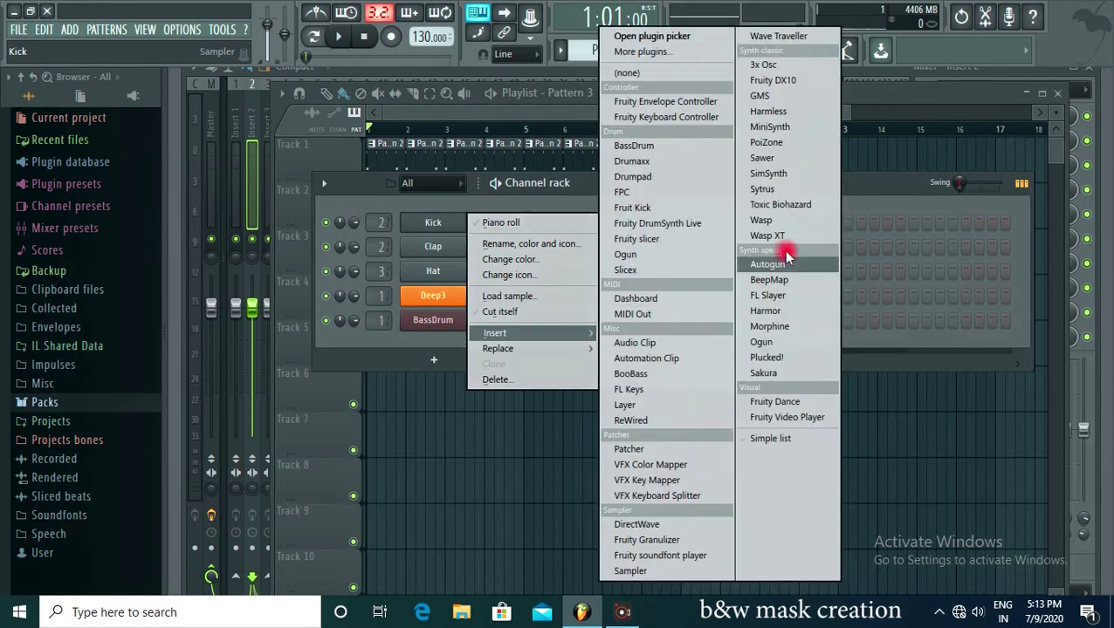
left_click(785, 96)
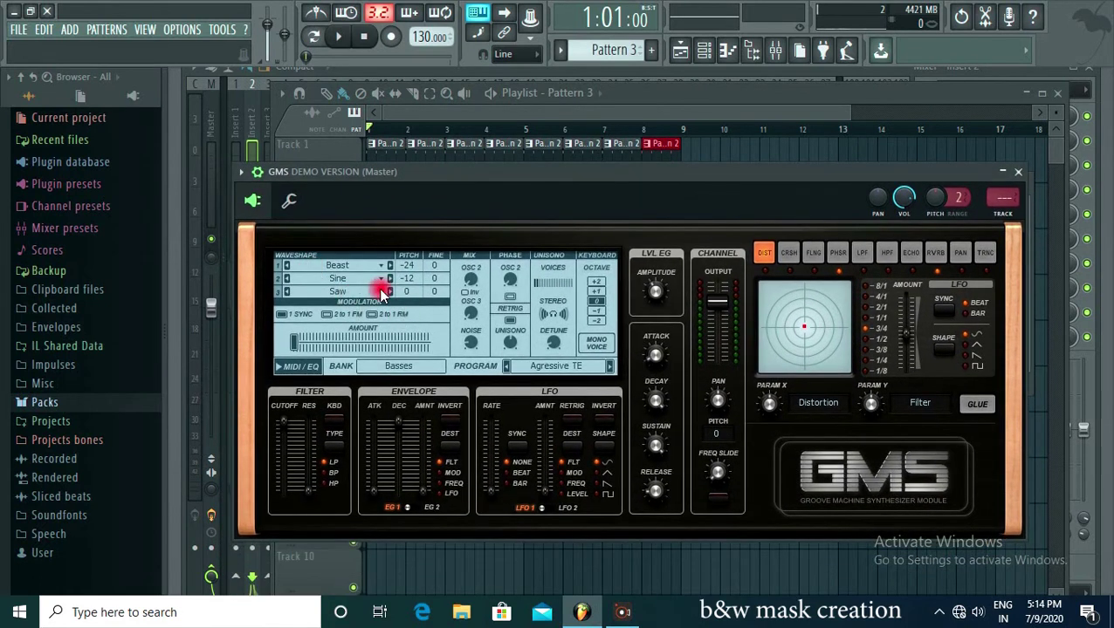
left_click(370, 278)
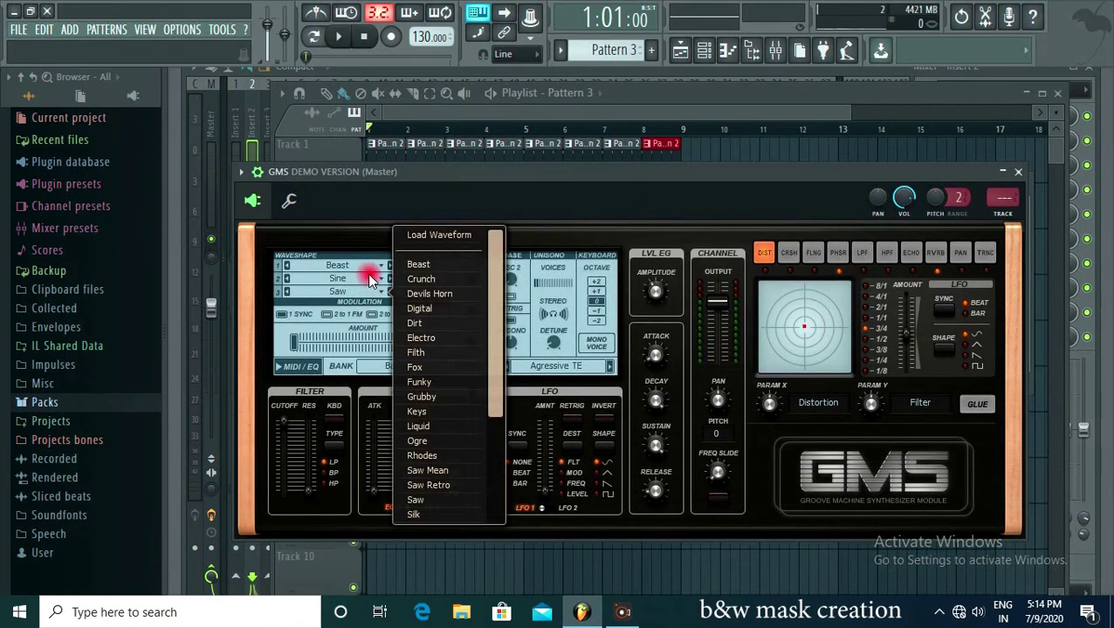
left_click(328, 266)
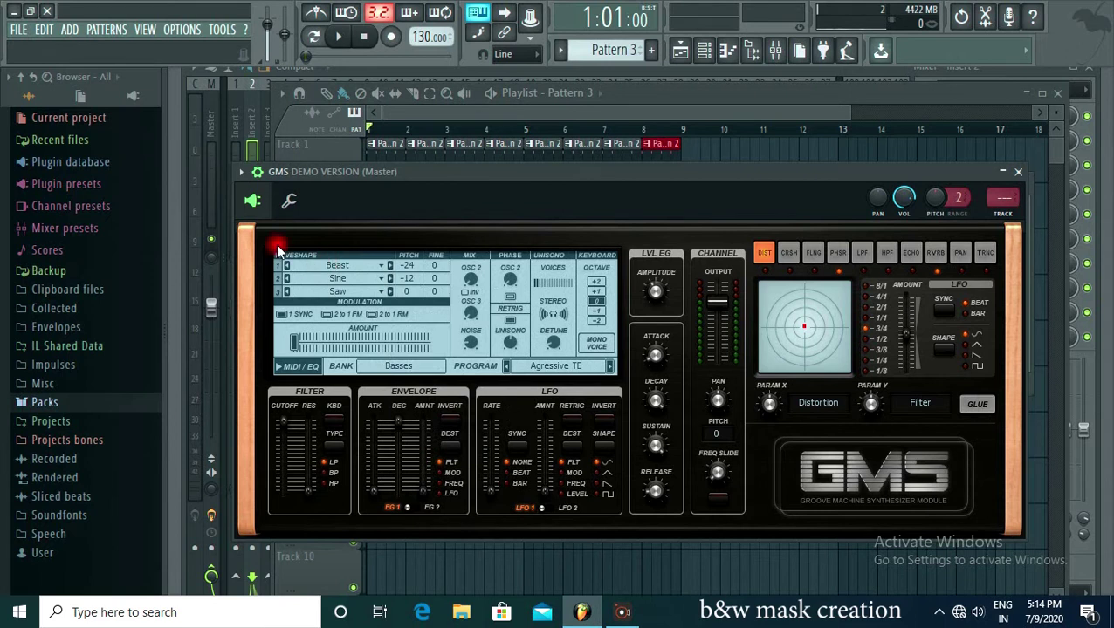
left_click(241, 175)
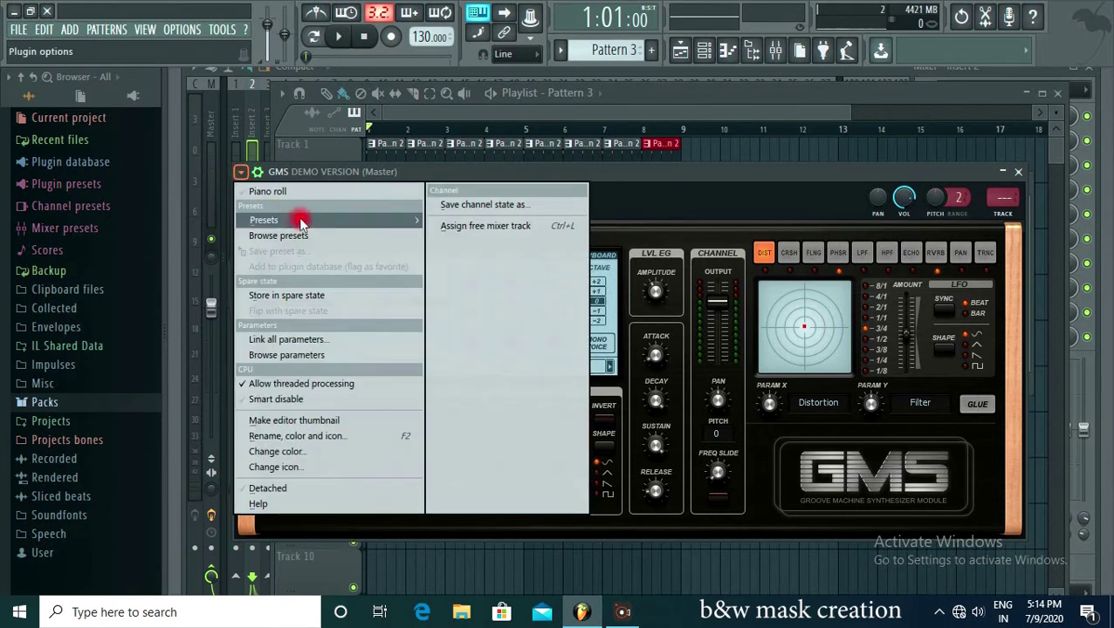
mouse_move(368, 221)
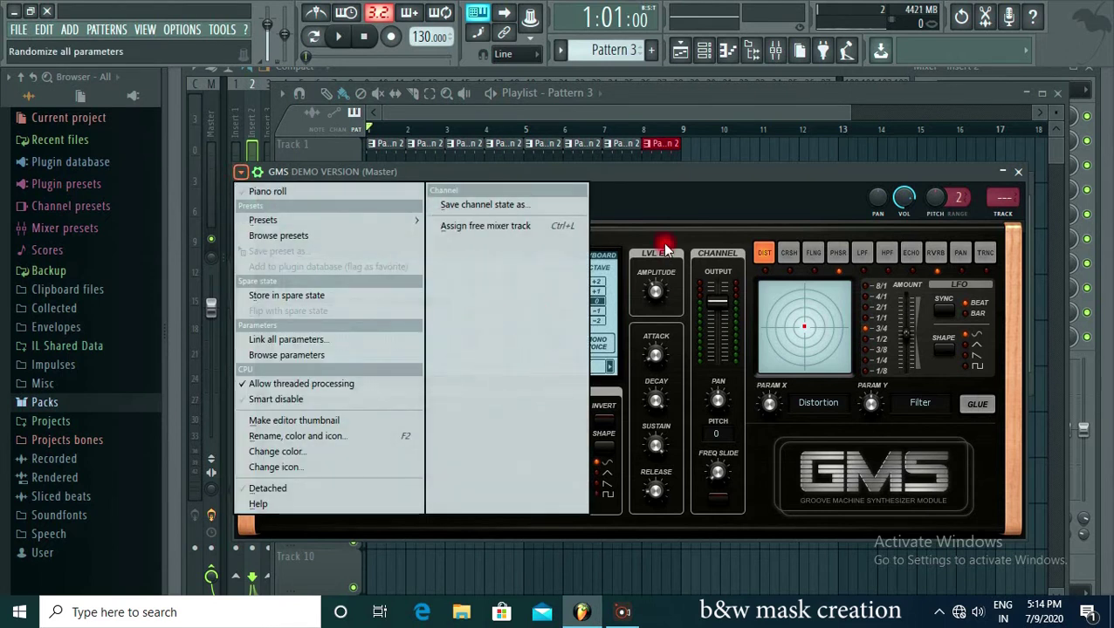
left_click(665, 250)
Open the GMS presets library and switch to the Pads & Textures bank.
left_click(501, 367)
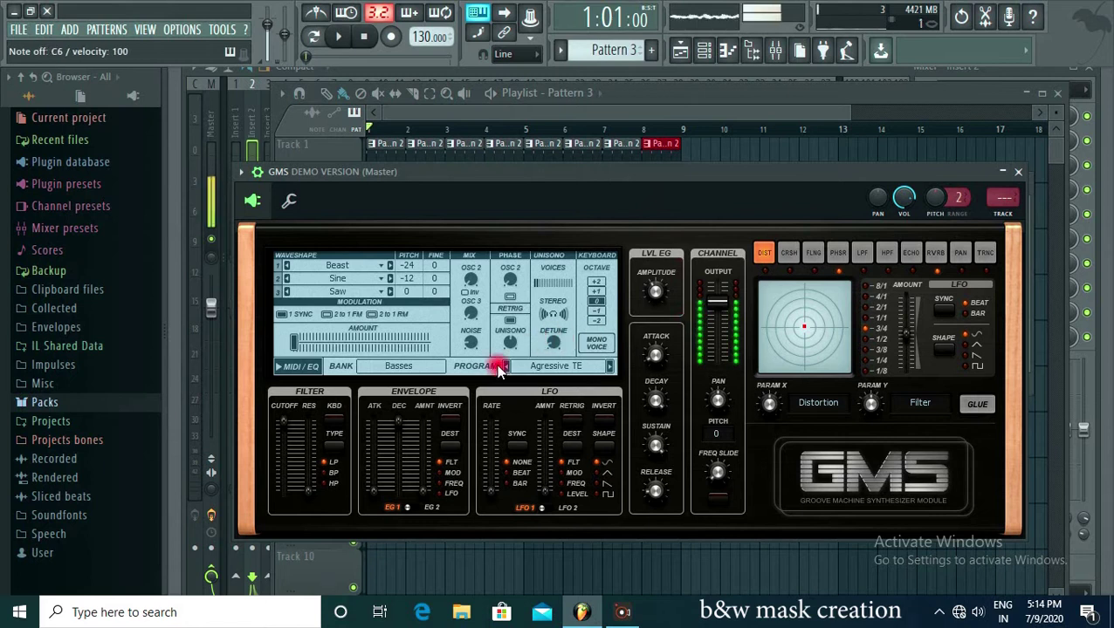
left_click(398, 363)
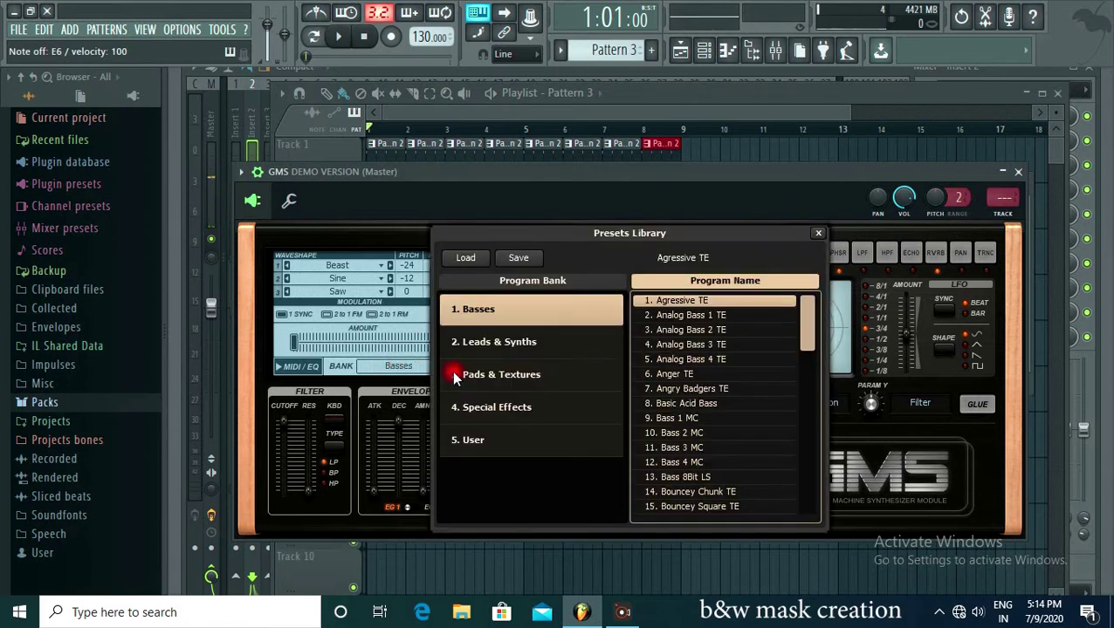
left_click(559, 384)
Audition the Pads & Textures presets Free Lasers TE, Moon Landing TE, Ghost TE, Andromeda TE and Texture 4 MC.
left_click(685, 360)
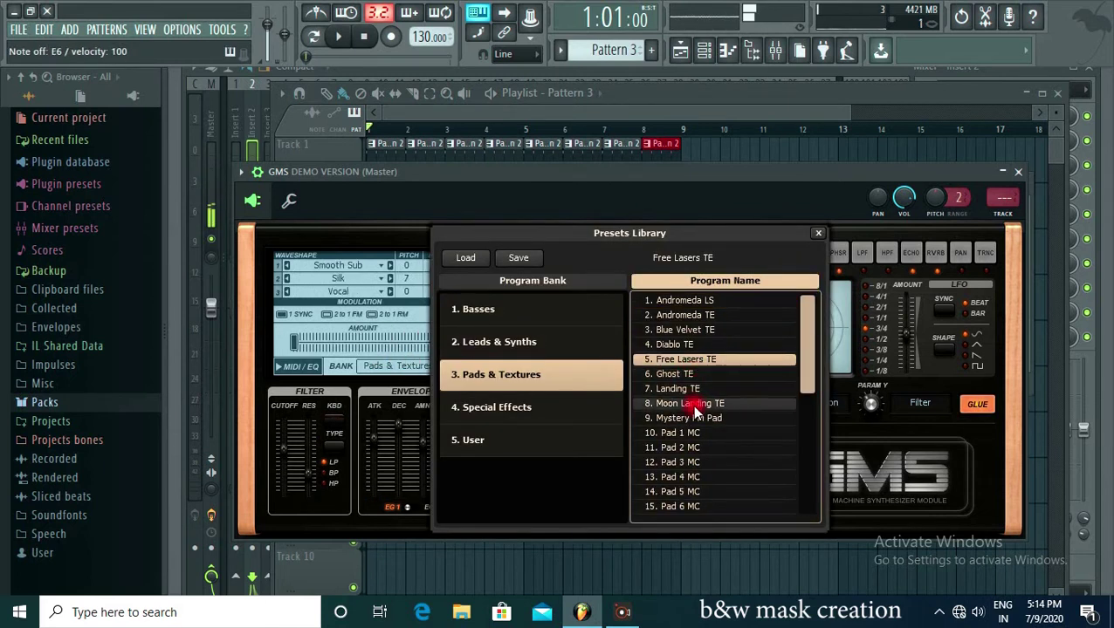
left_click(698, 404)
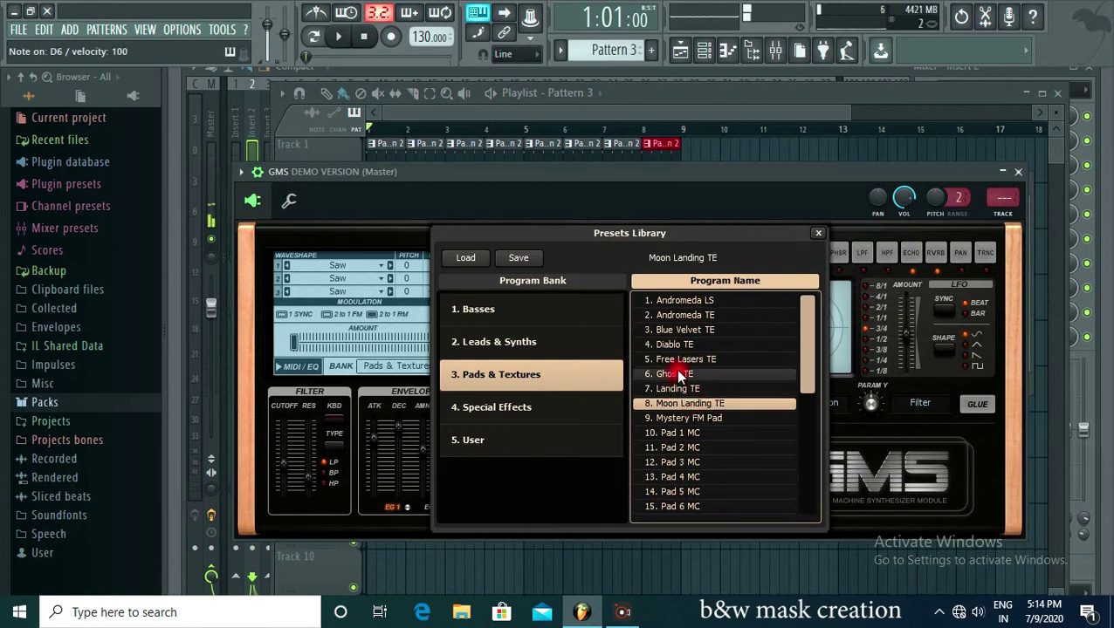
left_click(679, 375)
left_click(685, 315)
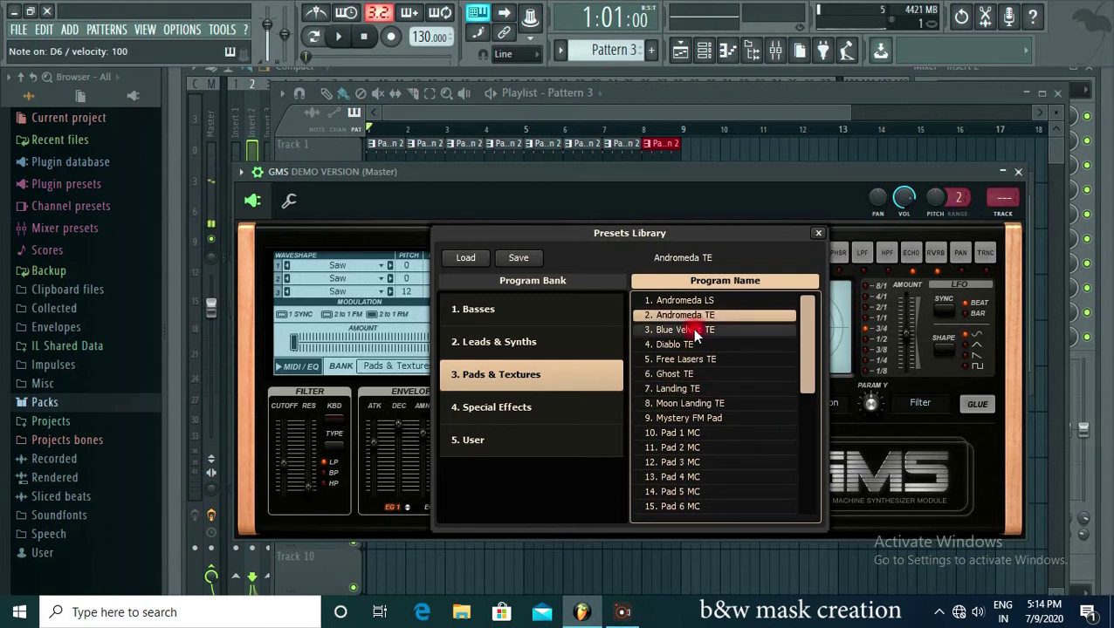
left_click_drag(803, 332, 810, 462)
left_click(698, 448)
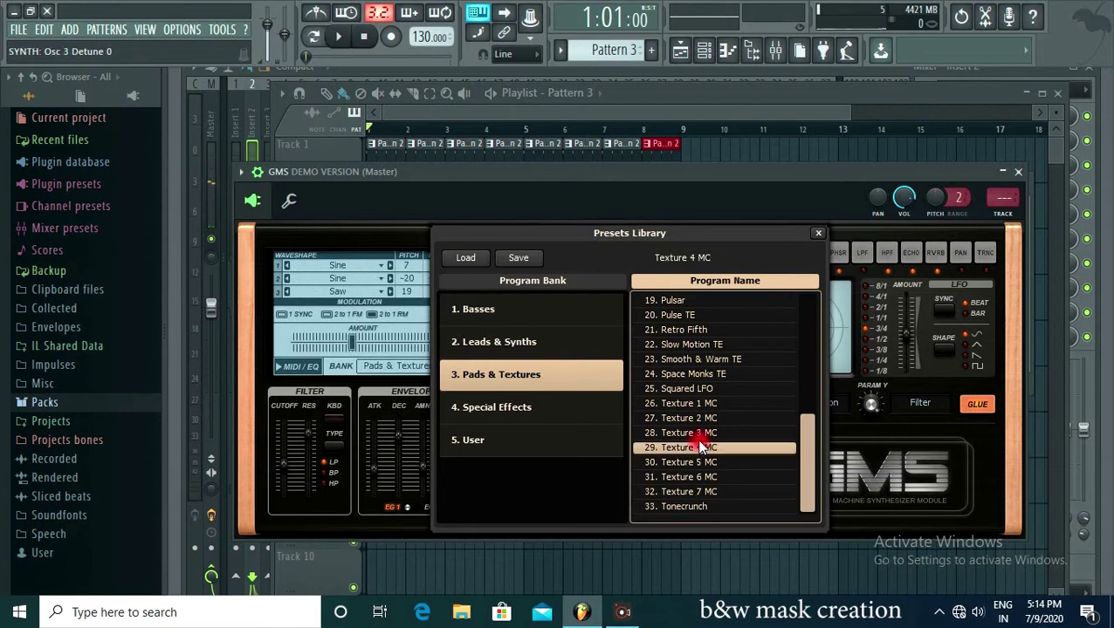
Audition Special Effects presets including Noise 1, Impact TE, Falling Down LS and Space Boots TE, and load the User bank's Default preset.
left_click(533, 407)
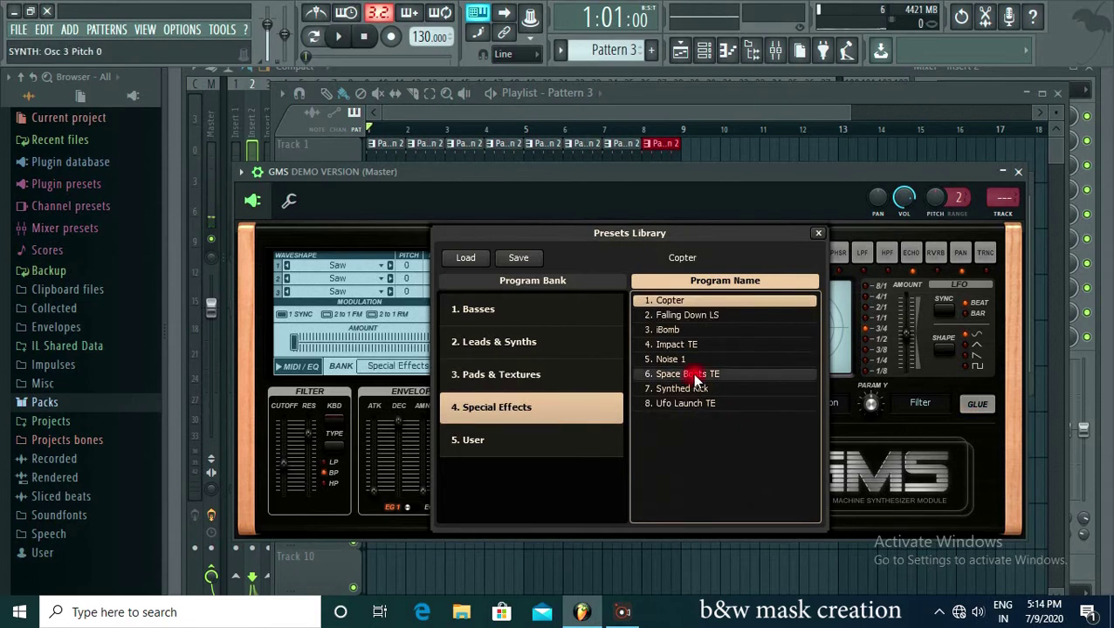
left_click(689, 374)
left_click(685, 361)
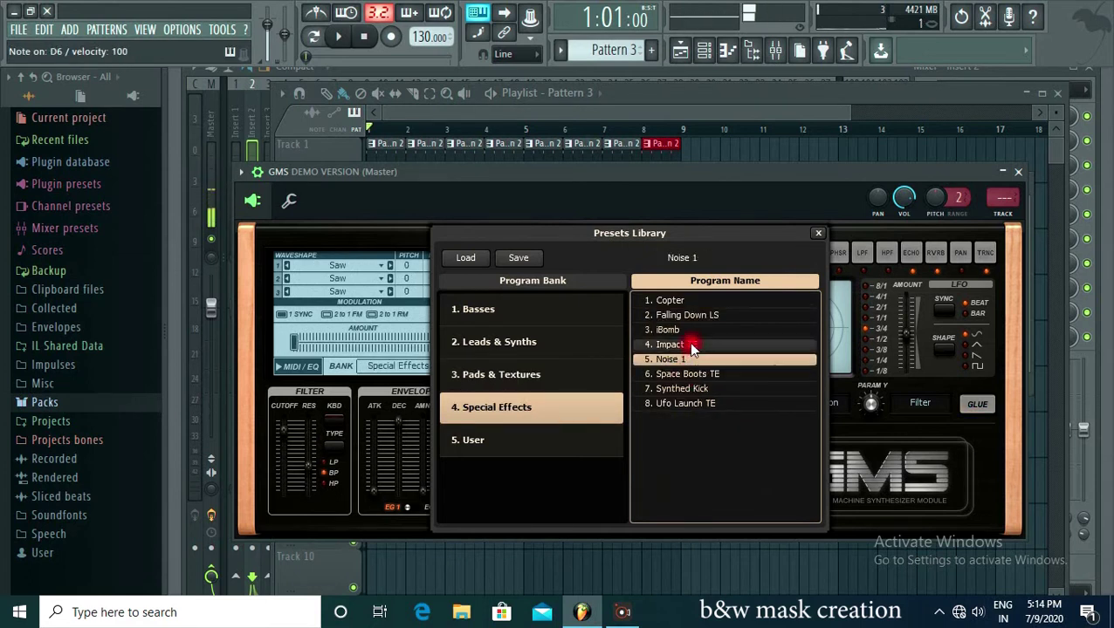
left_click(677, 345)
left_click(692, 319)
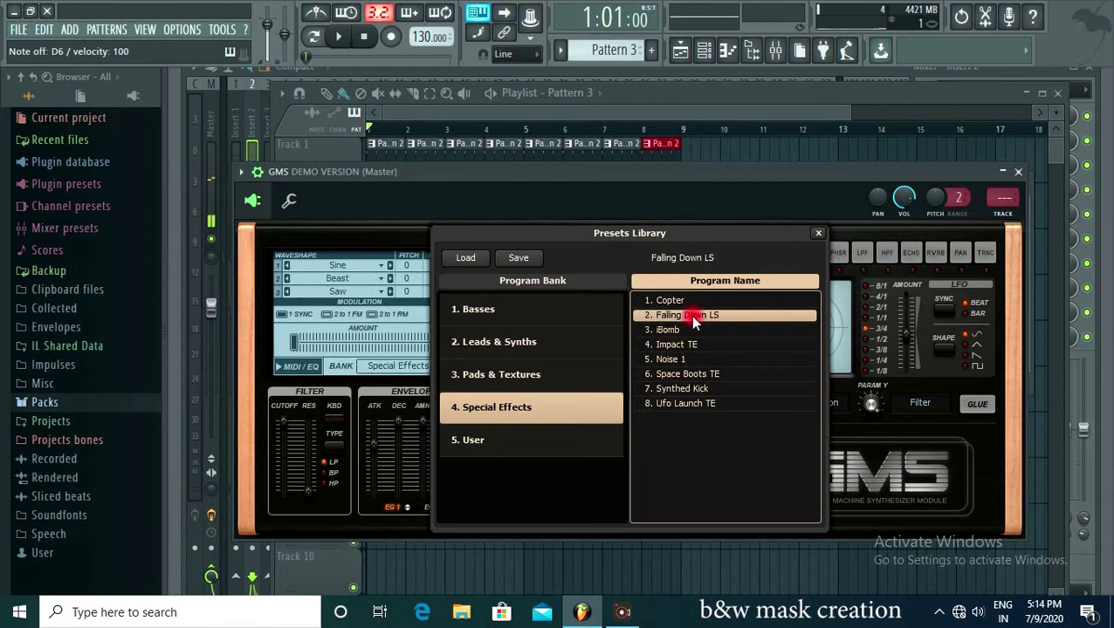
left_click(690, 389)
key("Up")
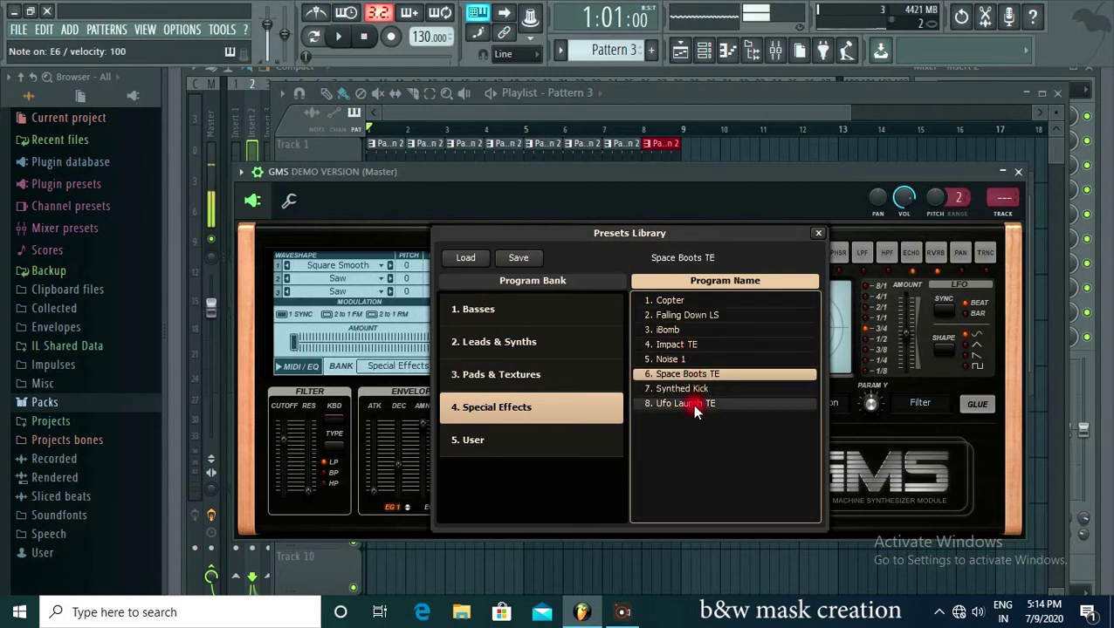
left_click(475, 441)
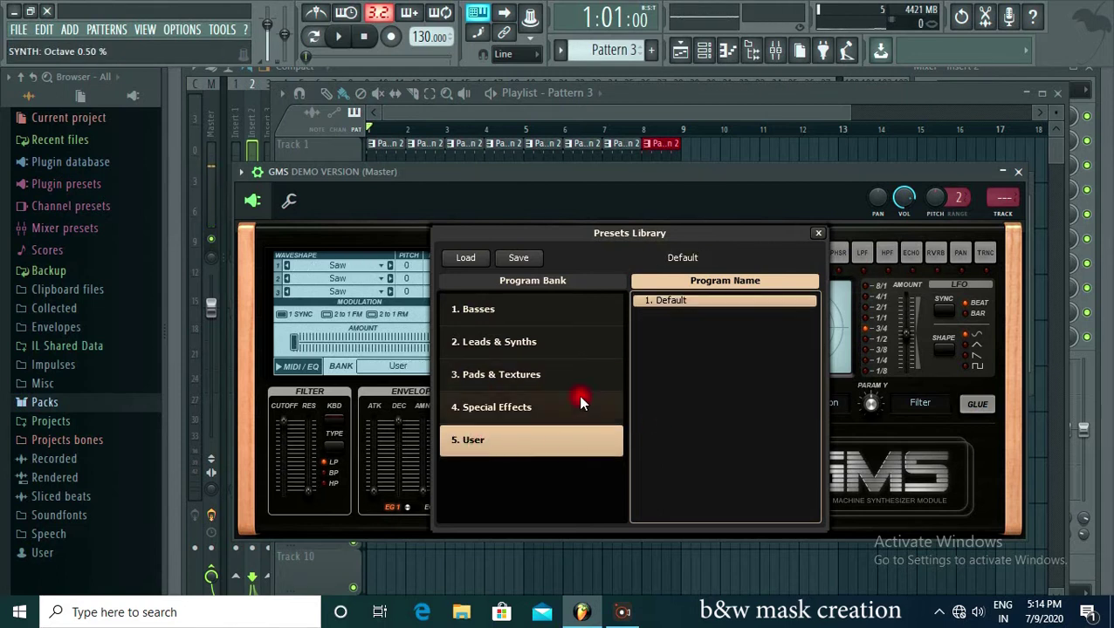
Return to Pads & Textures and audition Moon Landing TE, Smooth & Warm TE, Retro Fifth, Pulse TE, Peaceful TE, Pad 8 MC and Pad 7 MC.
left_click(560, 378)
left_click(686, 404)
scroll(686, 404, "down", 5)
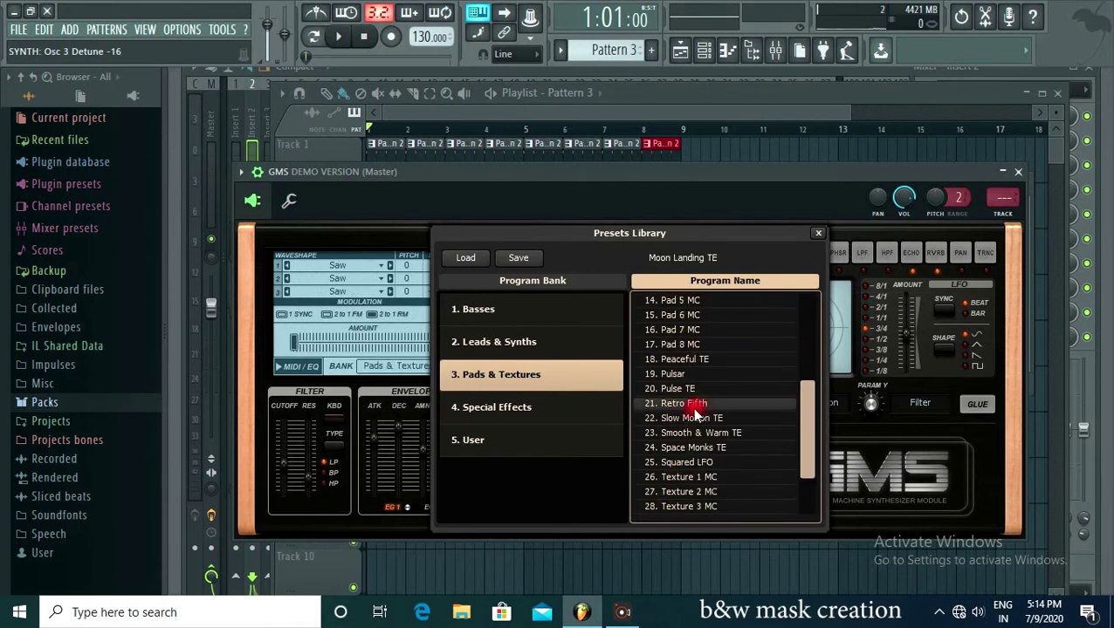
left_click(672, 432)
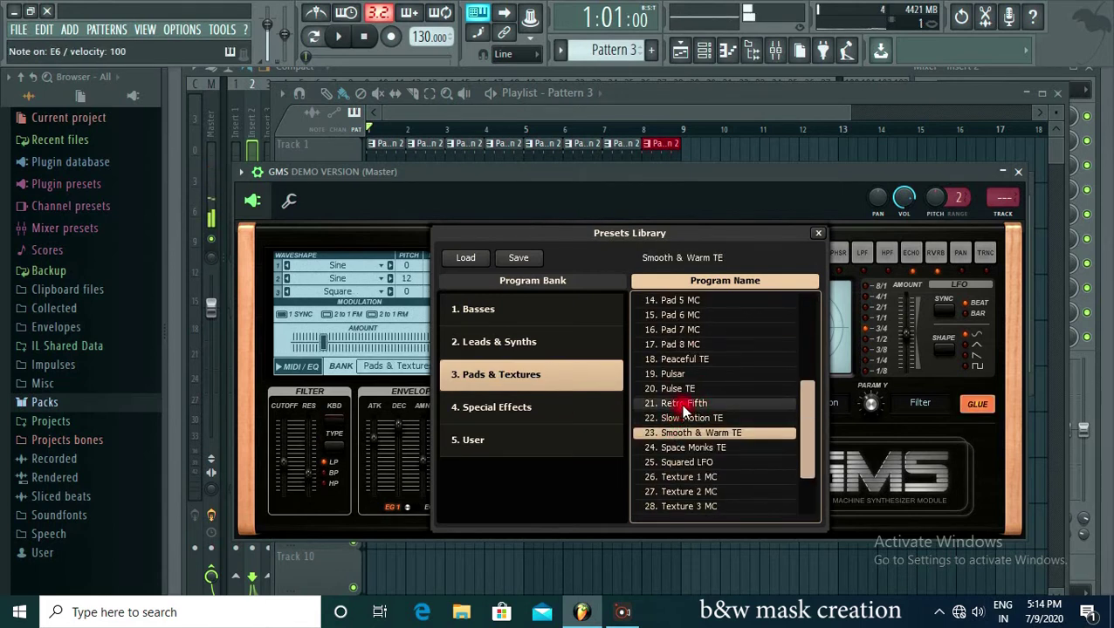
left_click(682, 404)
left_click(681, 389)
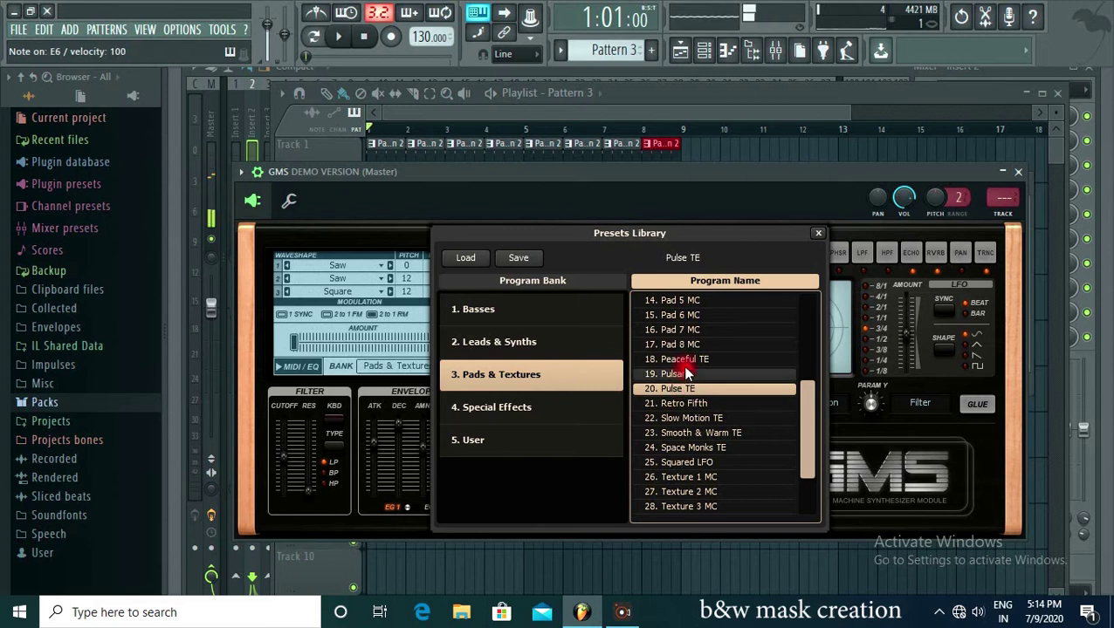
left_click(684, 360)
left_click(681, 345)
left_click(680, 330)
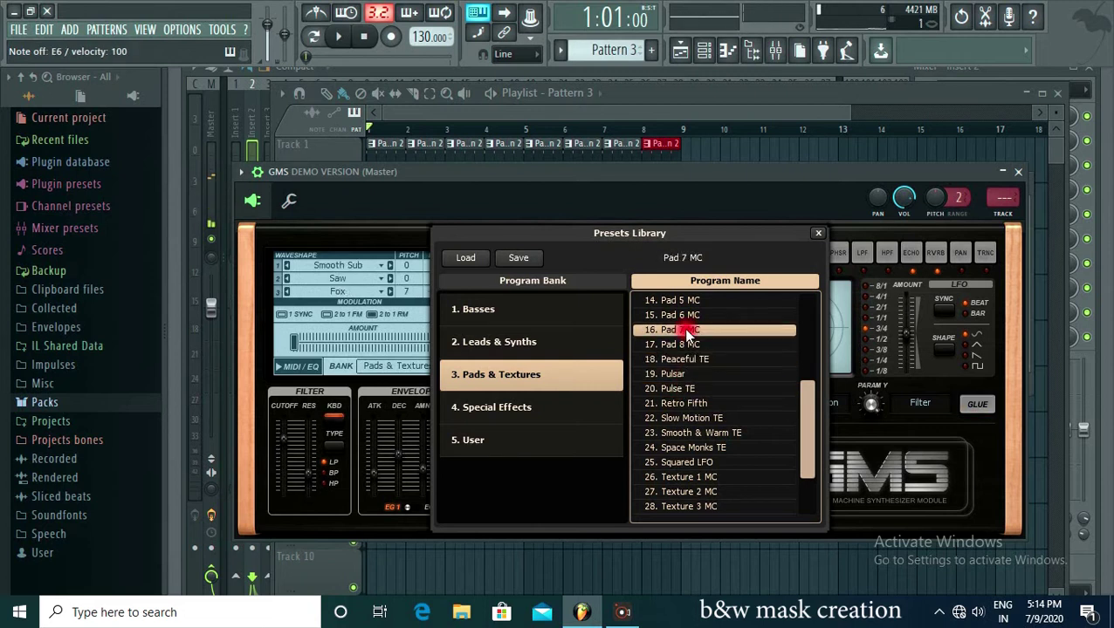
Audition the Pads & Textures presets Pad 2 MC, Pad 3 MC, Pad 6 MC, Moon Landing TE and Mystery FM Pad.
scroll(687, 358, "up", 2)
left_click(689, 345)
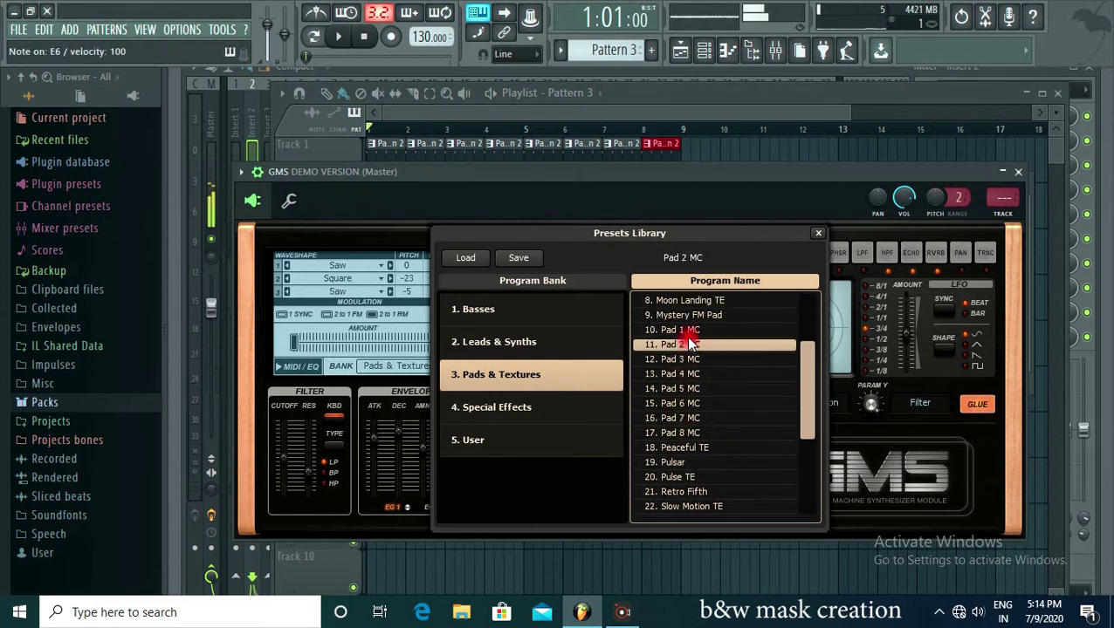
left_click(692, 359)
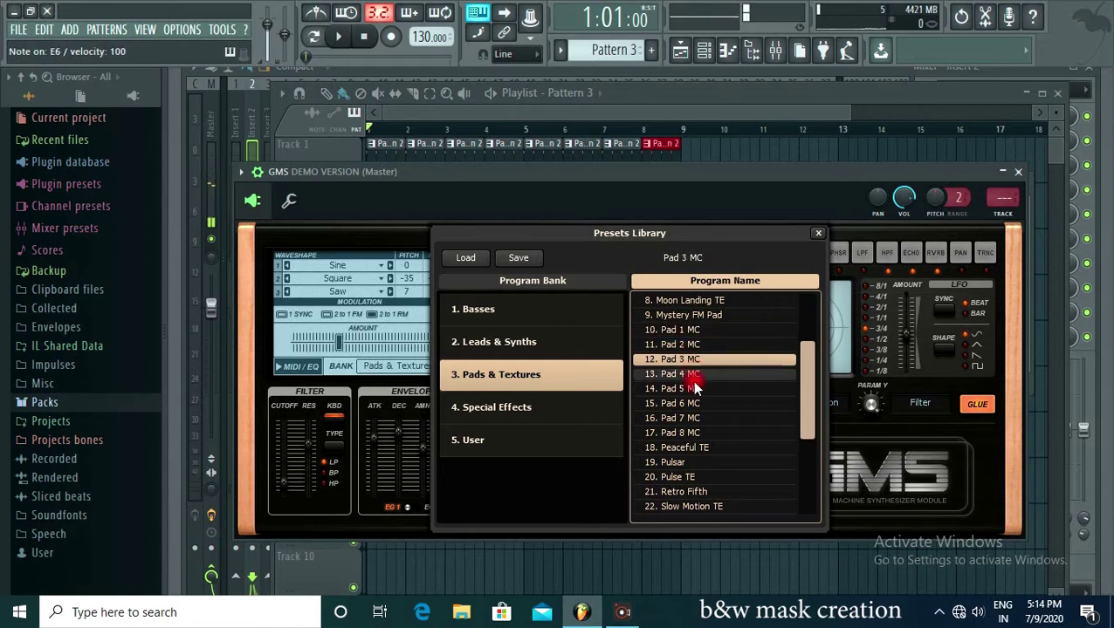
left_click(690, 403)
scroll(694, 460, "up", 2)
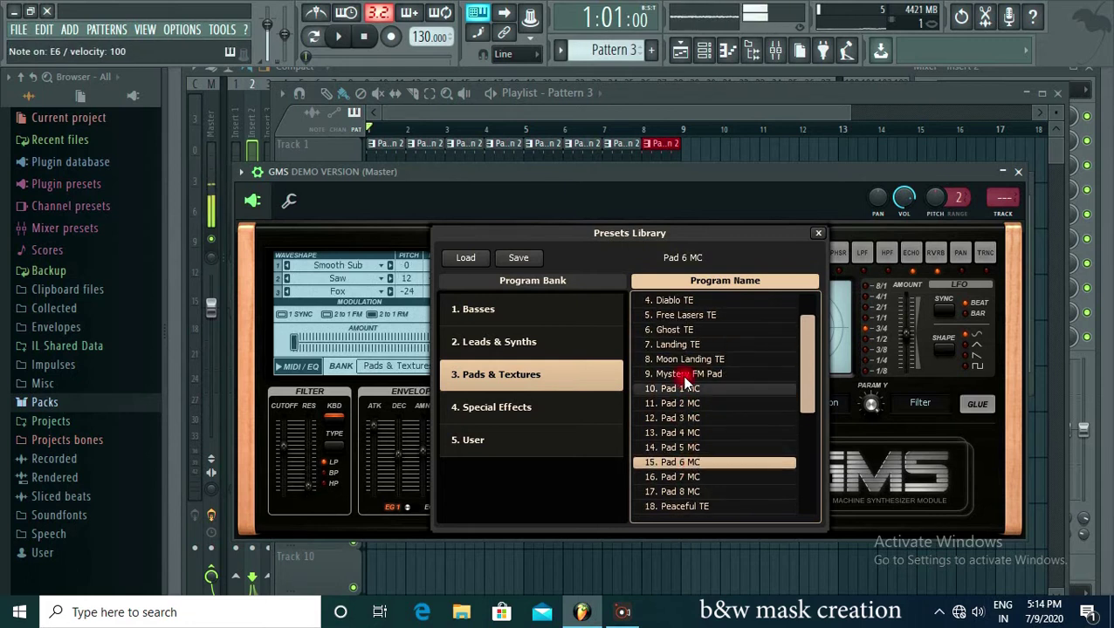
left_click(685, 362)
left_click(681, 374)
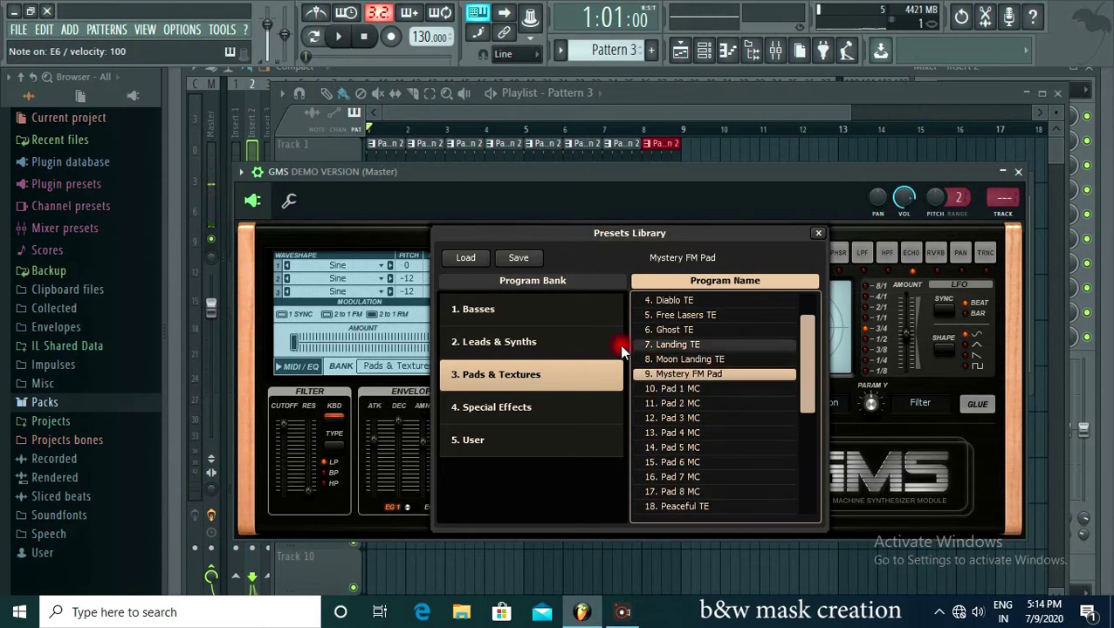
Switch to the Basses bank and audition Anger TE, Major Fatty TE, Pure Bass, Pure Electro Square TE and Reece Bass.
left_click(528, 313)
left_click(670, 331)
scroll(698, 428, "down", 7)
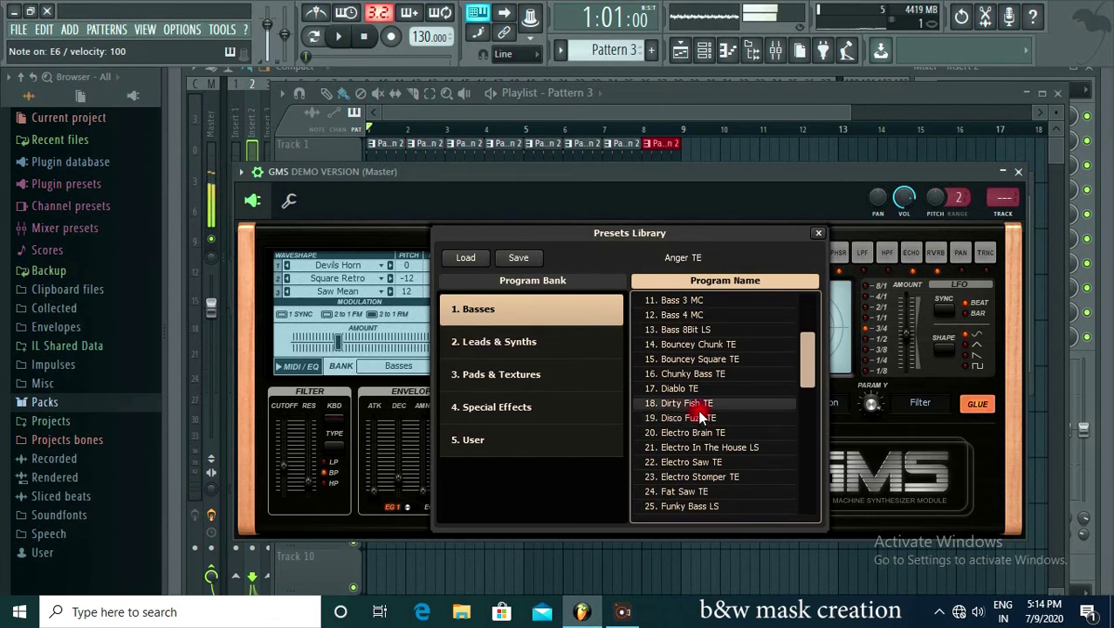
left_click(698, 448)
scroll(689, 447, "down", 3)
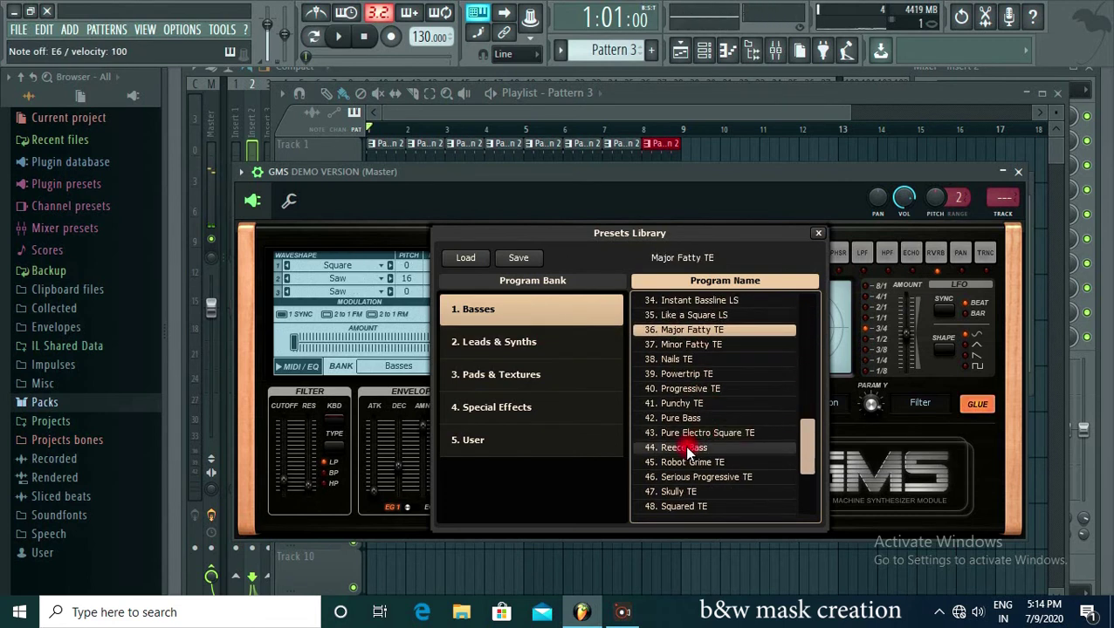
left_click(687, 447)
left_click(685, 421)
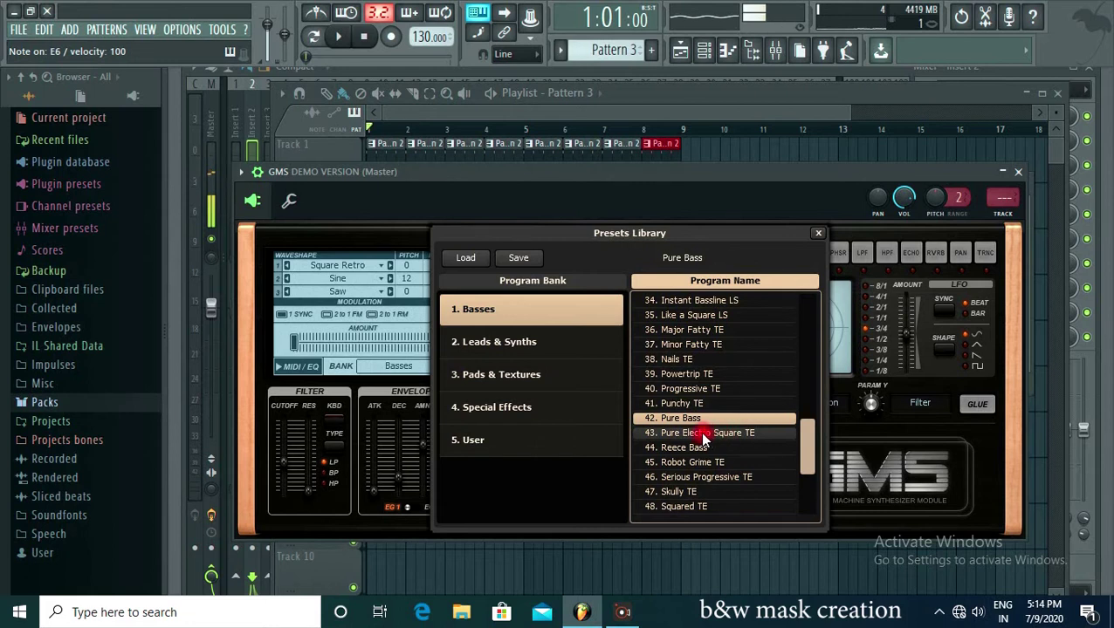
left_click(704, 435)
left_click(683, 448)
Audition the Basses presets Robot Grime TE, Serious Progressive TE, Skully TE, Squared TE, Talking Bass and Synco Bass.
scroll(703, 436, "down", 3)
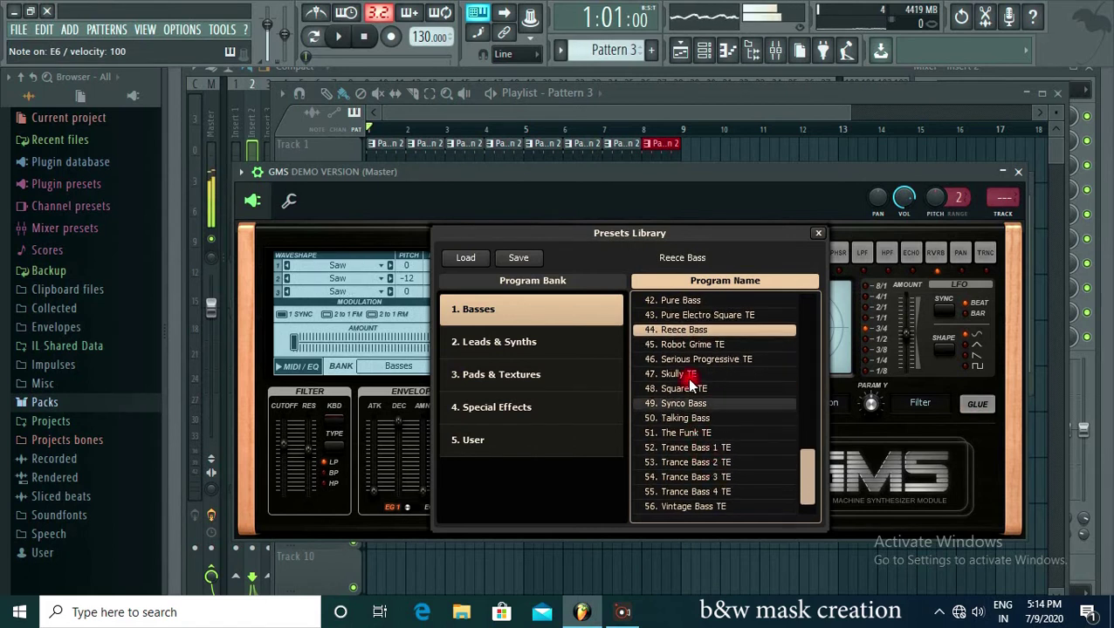
left_click(690, 344)
left_click(698, 360)
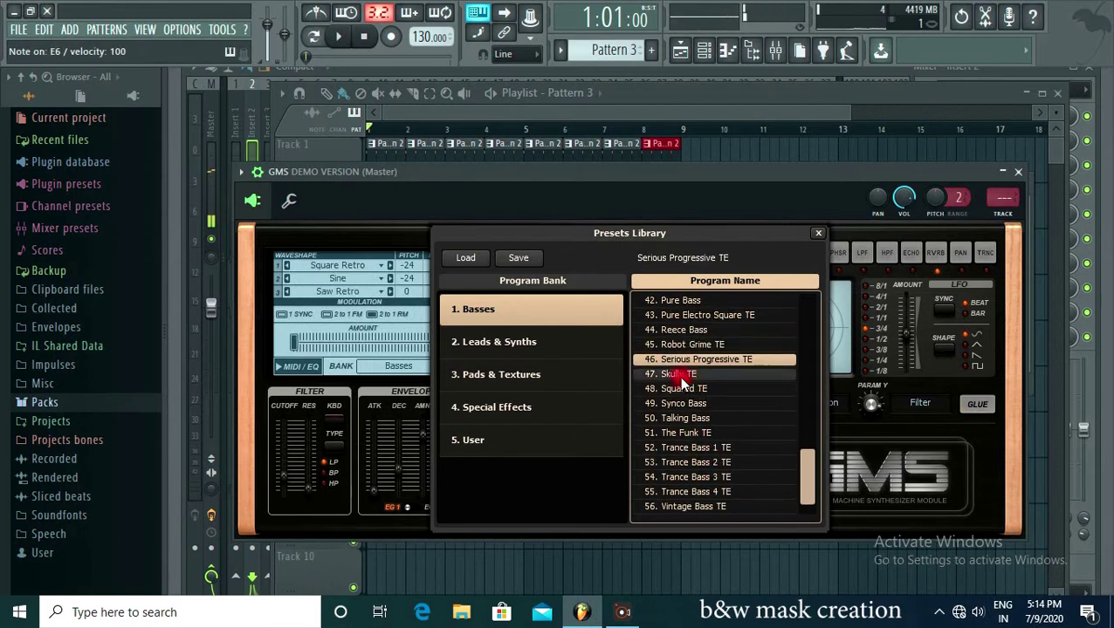
left_click(681, 375)
left_click(685, 389)
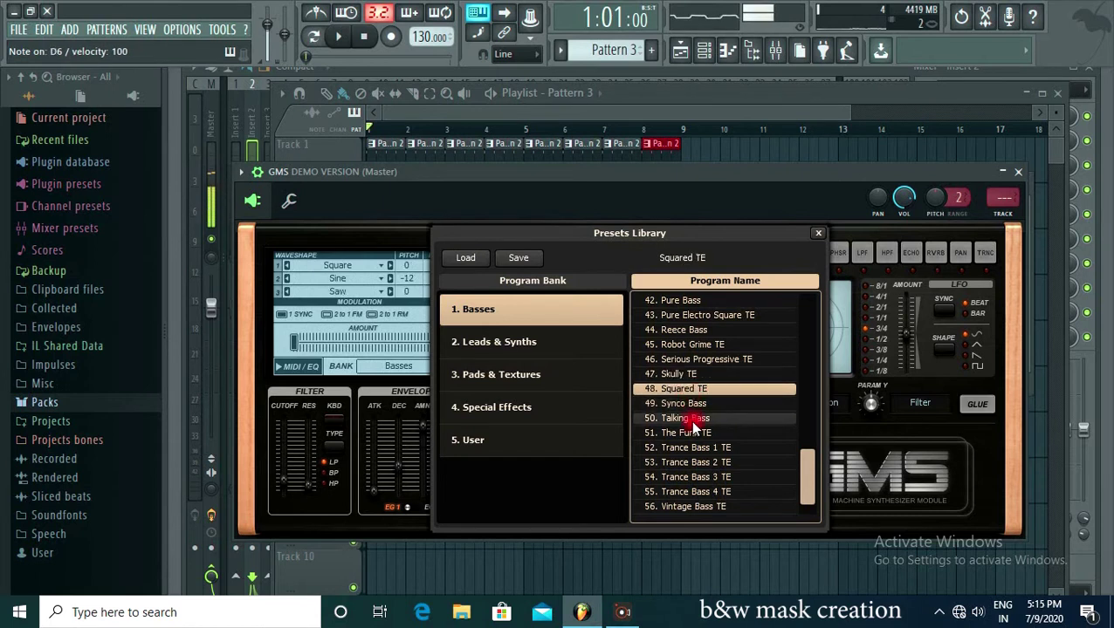
left_click(694, 421)
left_click(689, 404)
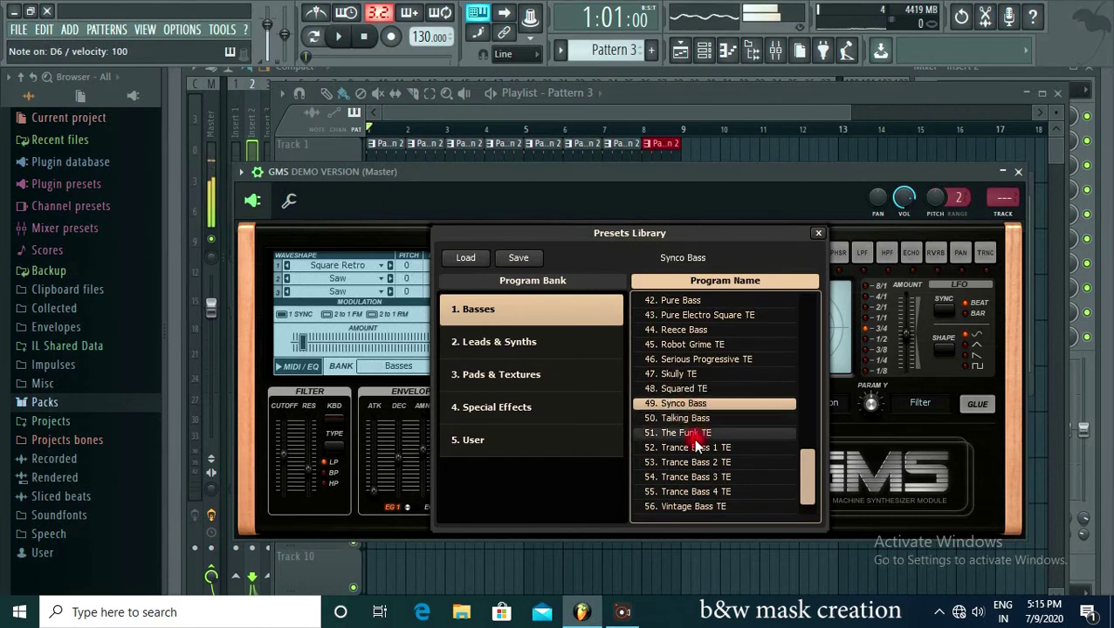
Try the Trance Bass presets in the Basses bank, load Trance Bass 3 TE, and close the GMS window.
left_click(695, 447)
scroll(695, 440, "down", 1)
left_click(696, 431)
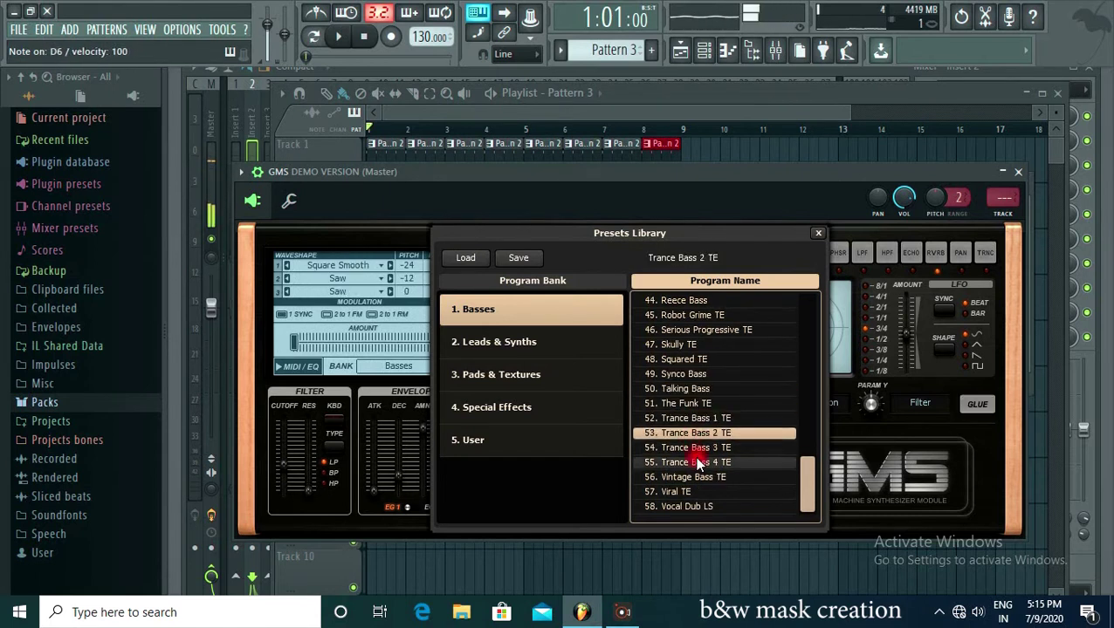
left_click(698, 450)
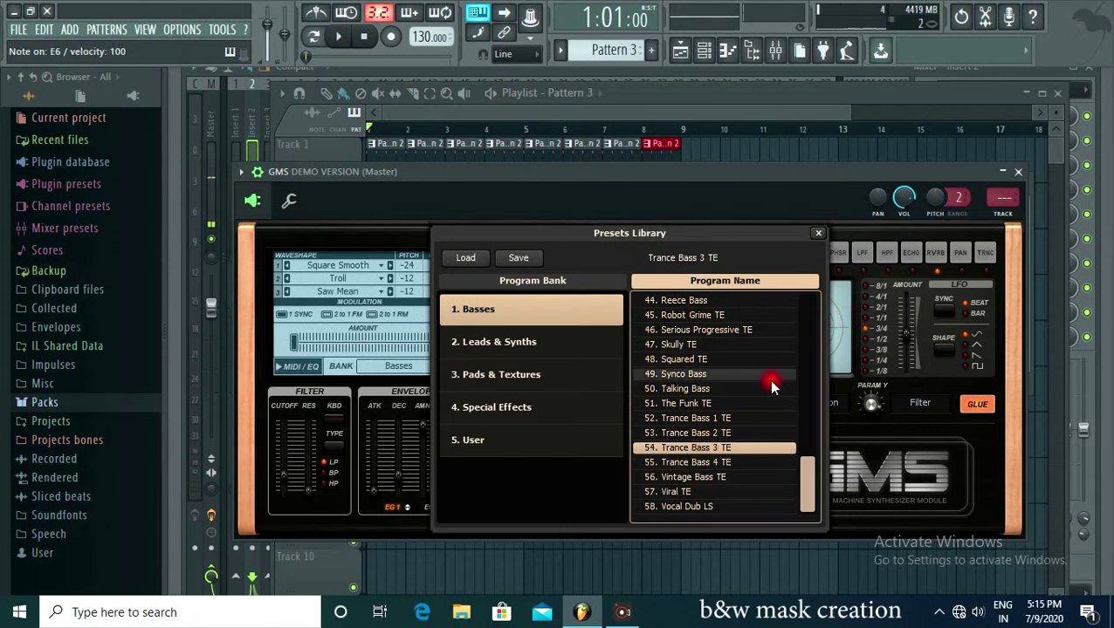
left_click(1018, 173)
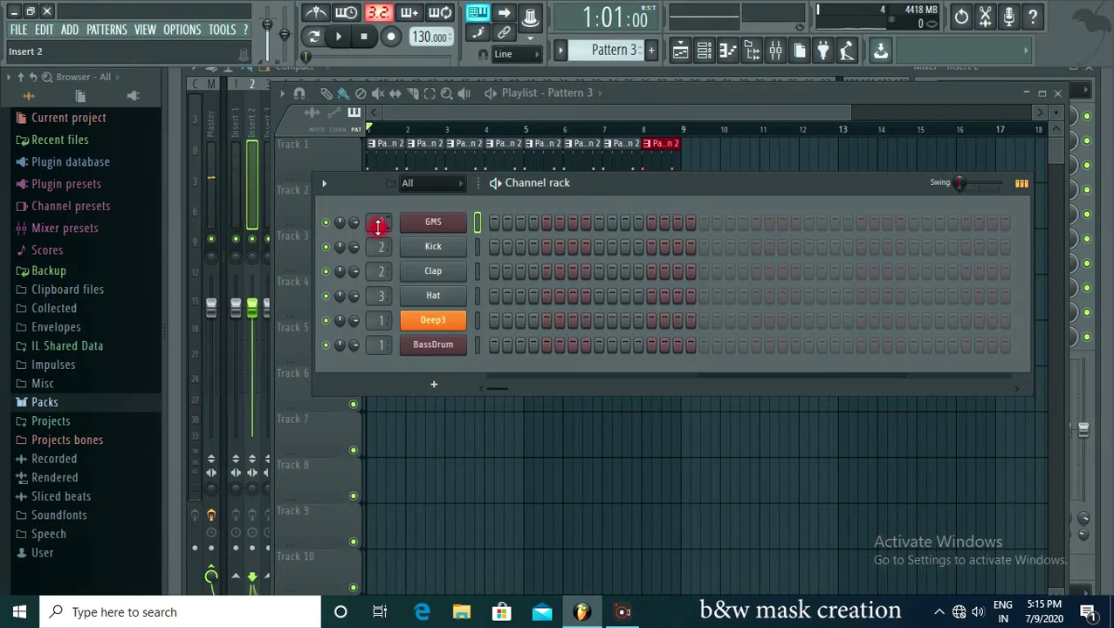
Open the piano roll for the GMS channel in Pattern 3.
right_click(434, 228)
left_click(504, 225)
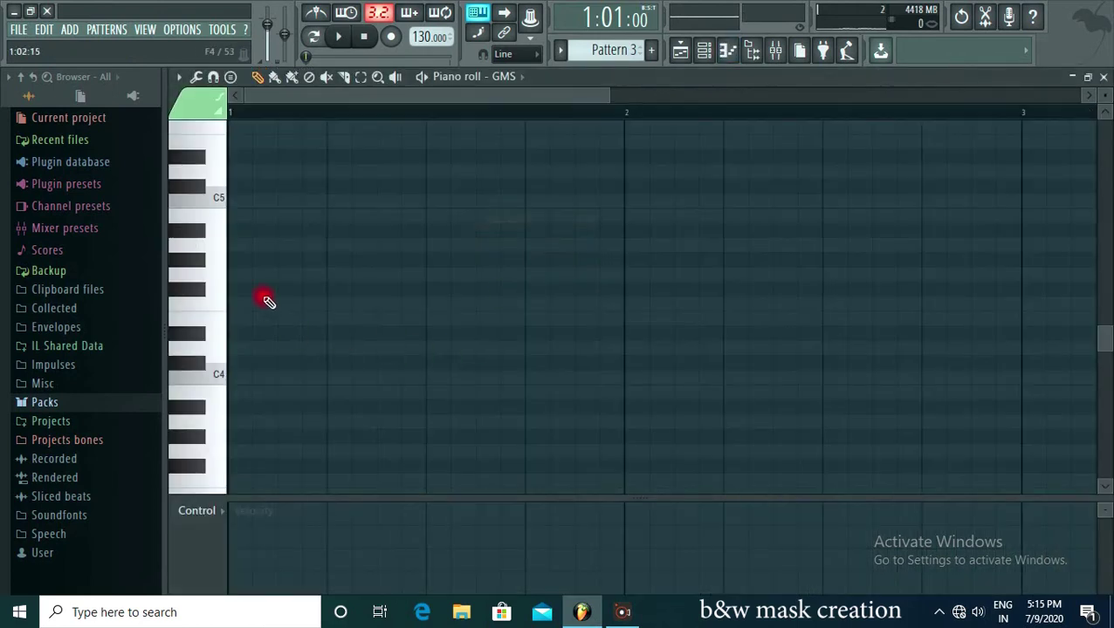
left_click_drag(214, 206, 223, 332)
scroll(222, 332, "up", 5)
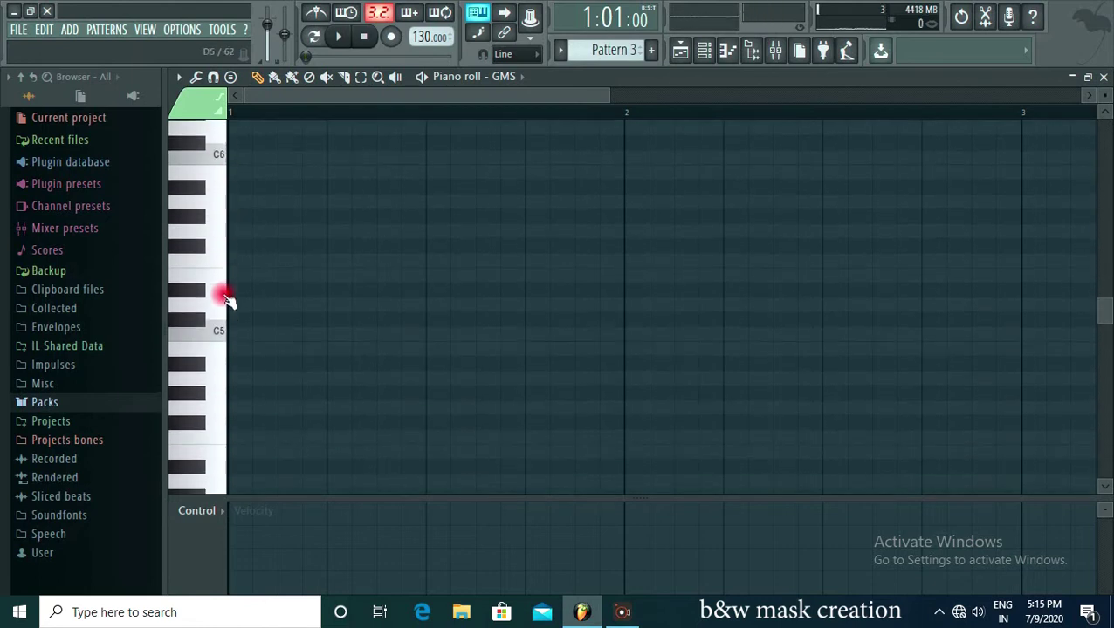
Draw the GMS notes C6, D6, A#5 and C#6 through bar 1, ending the bar with D6 and C6 together.
left_click_drag(222, 250, 240, 268)
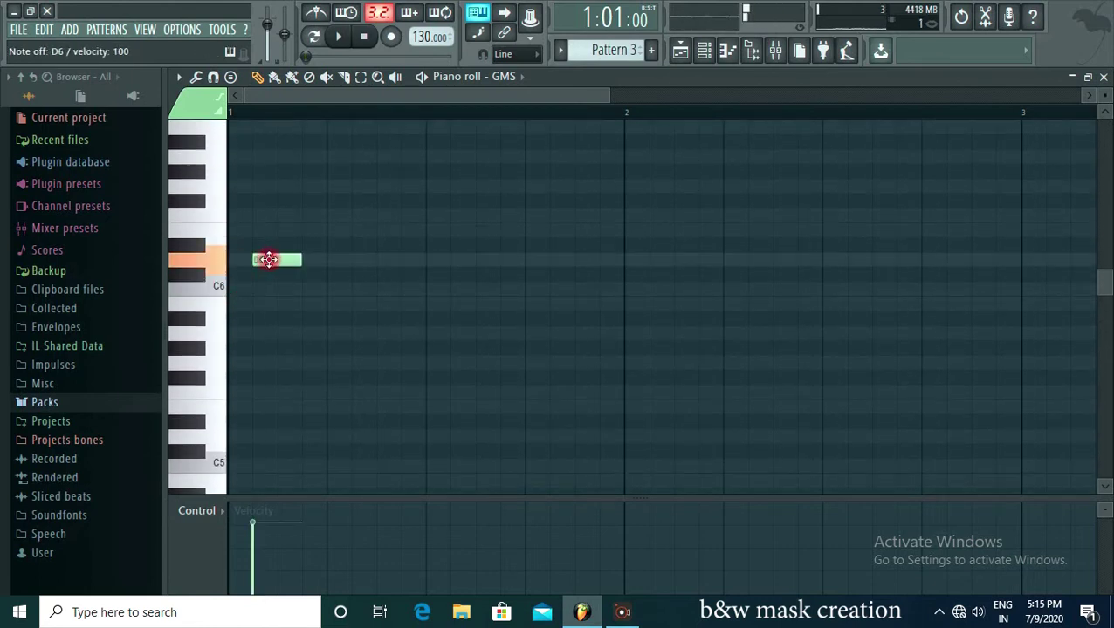
left_click_drag(268, 259, 318, 262)
left_click(234, 287)
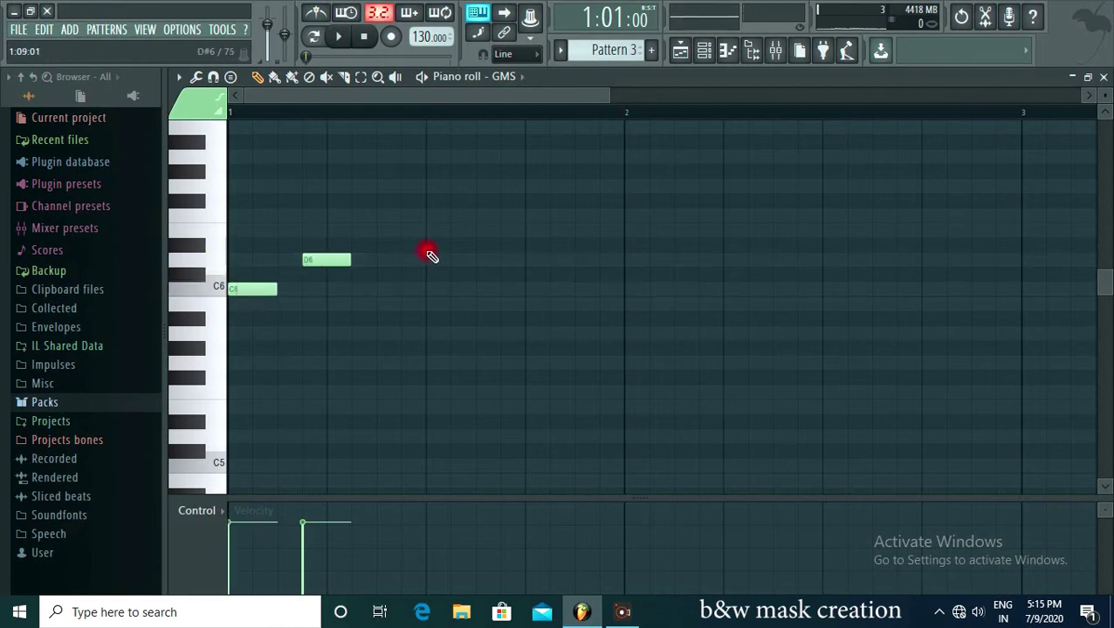
left_click_drag(370, 290, 408, 328)
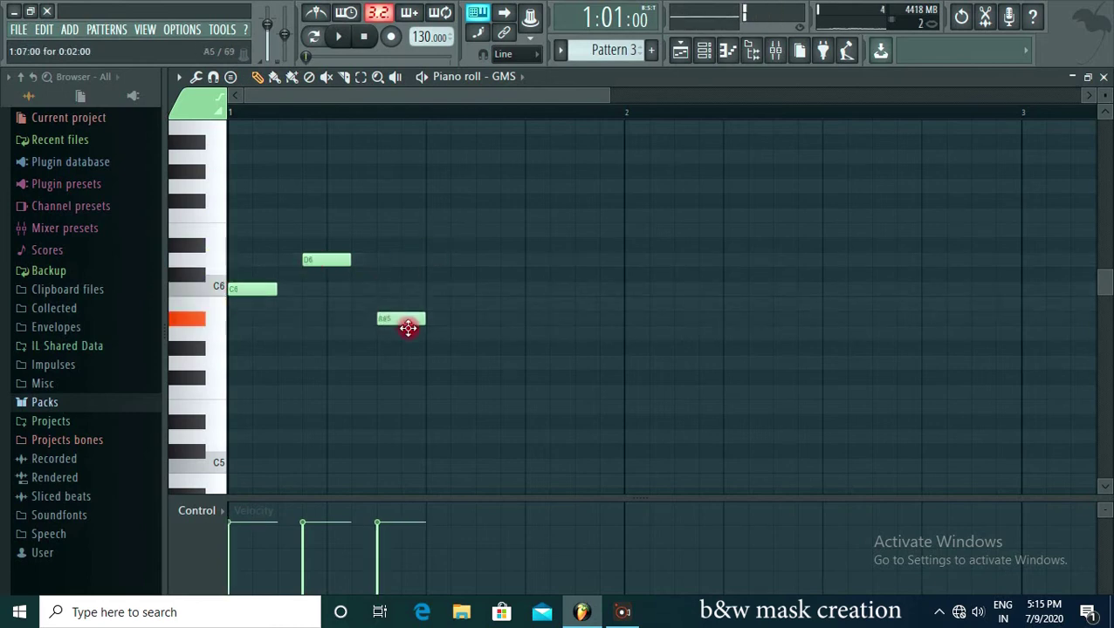
left_click(431, 275)
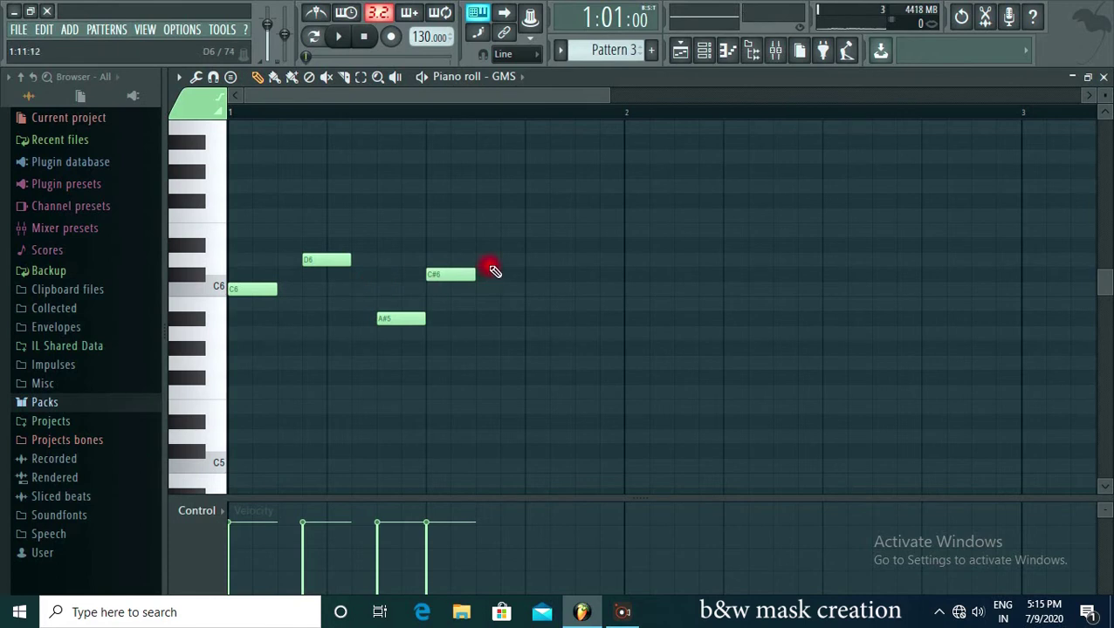
left_click_drag(553, 256, 569, 293)
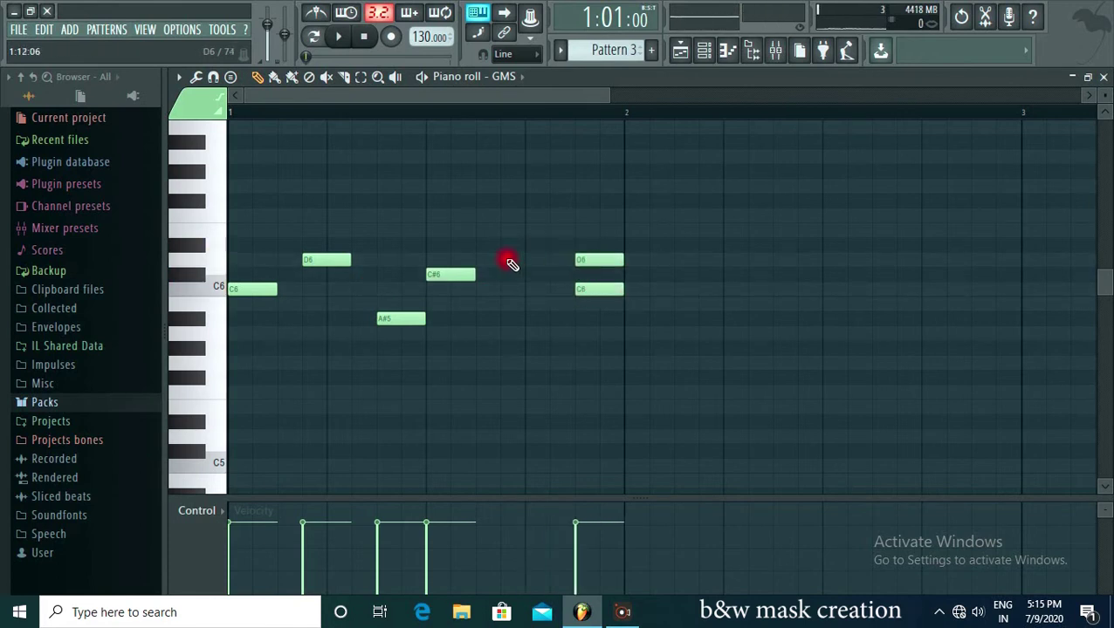
With the pattern looping, add G5 after beat three, lower the second note to G#5, shift C#6 above G5, and add D6 above A#5.
left_click(421, 78)
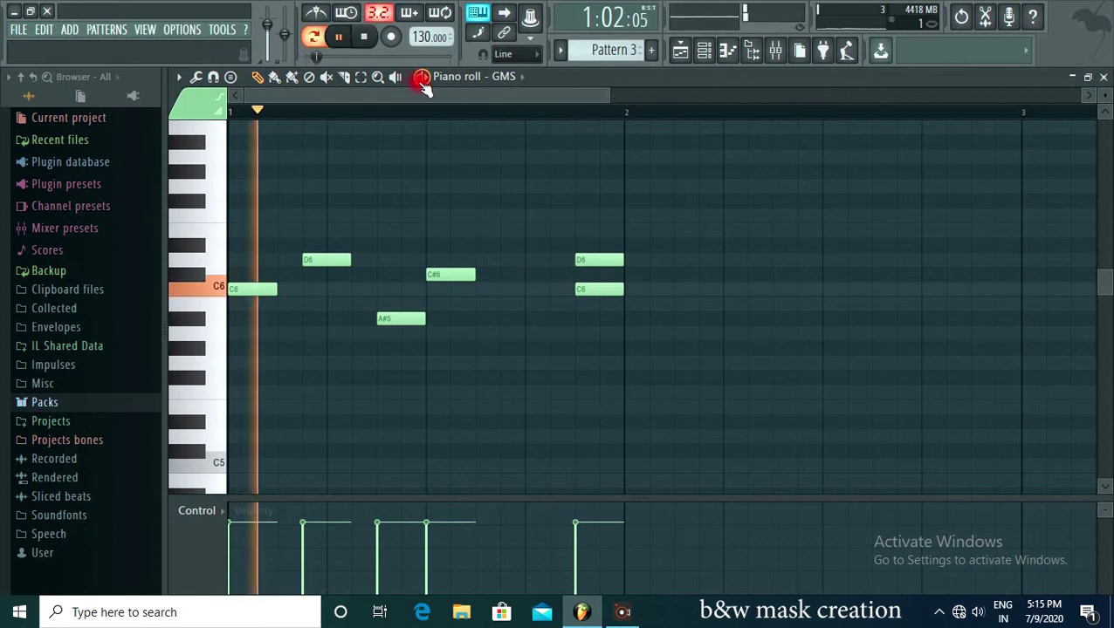
left_click(478, 362)
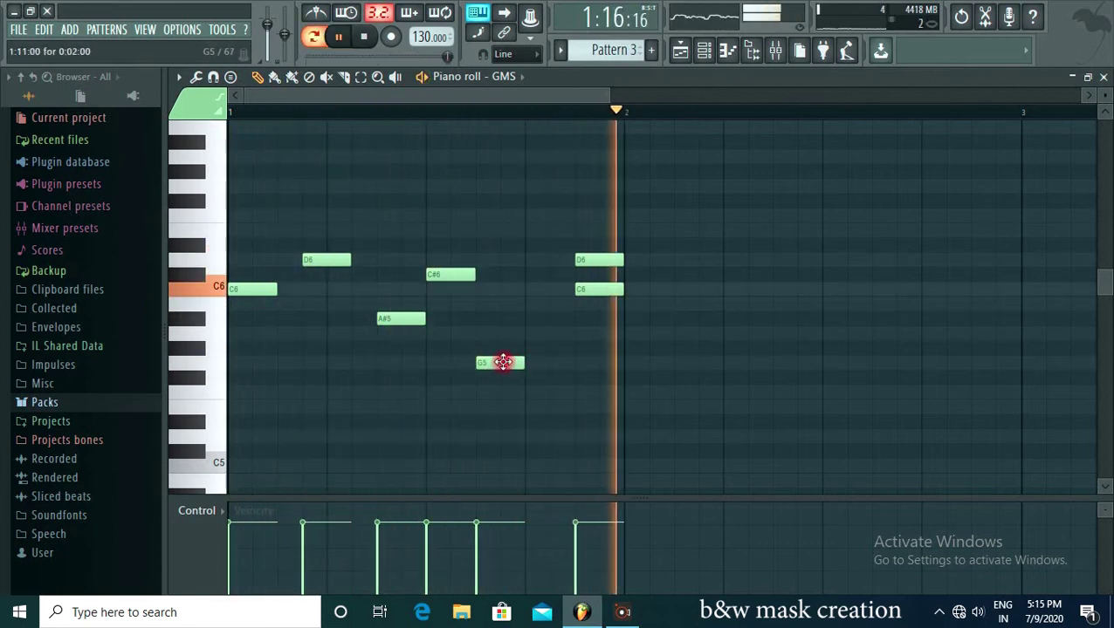
left_click_drag(325, 258, 319, 354)
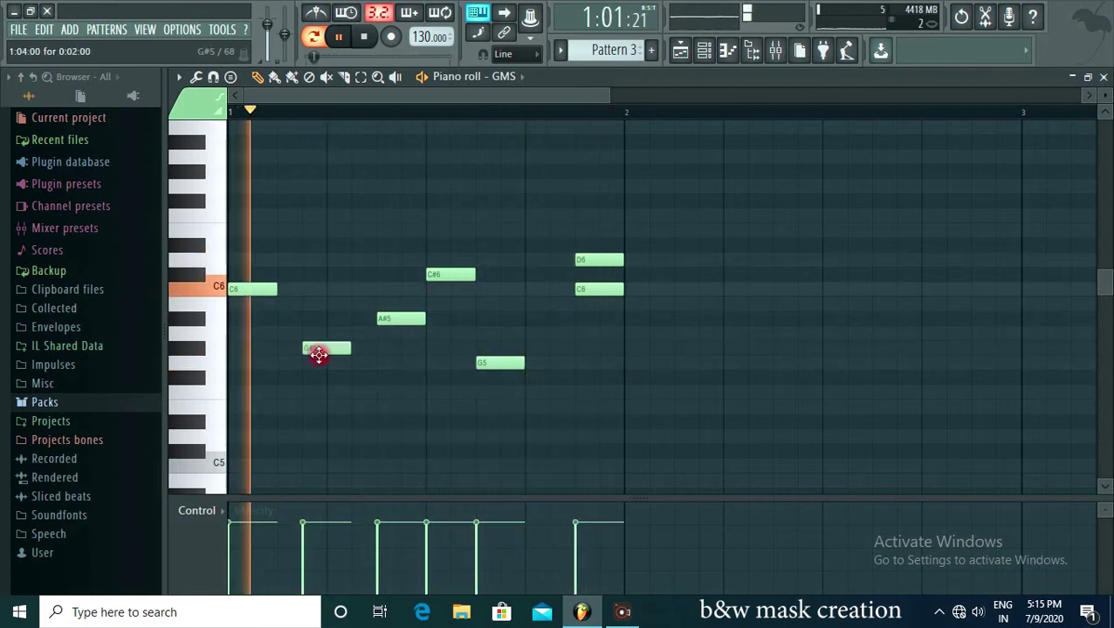
left_click_drag(445, 276, 490, 276)
left_click(395, 261)
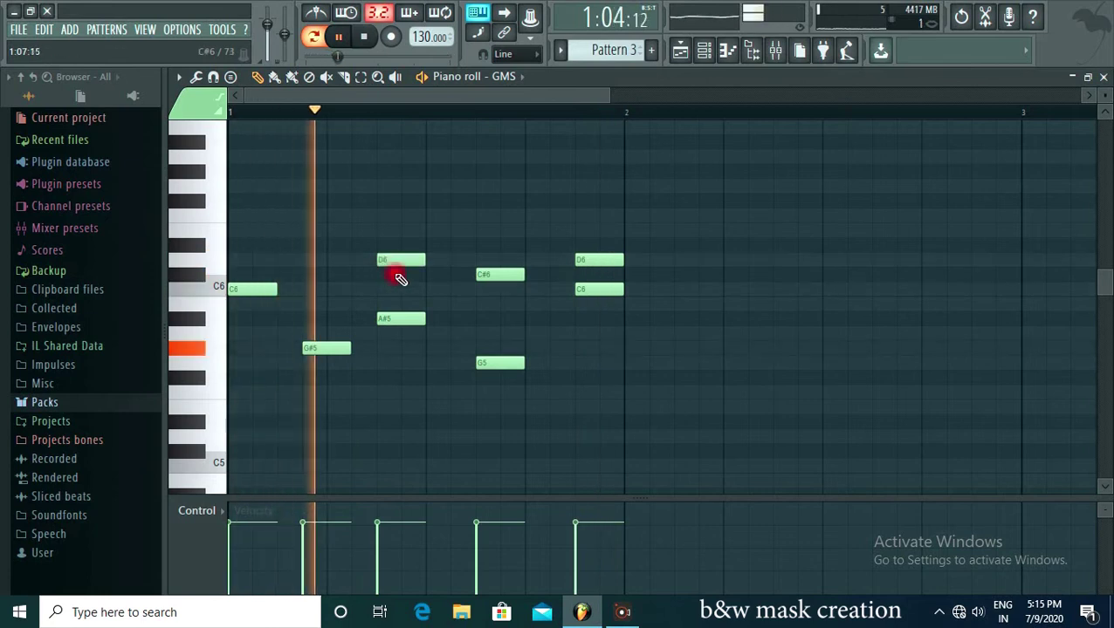
Add a one-step repeat note directly after the first C6, G#5, A#5, C#6 and G5 notes.
left_click(311, 275)
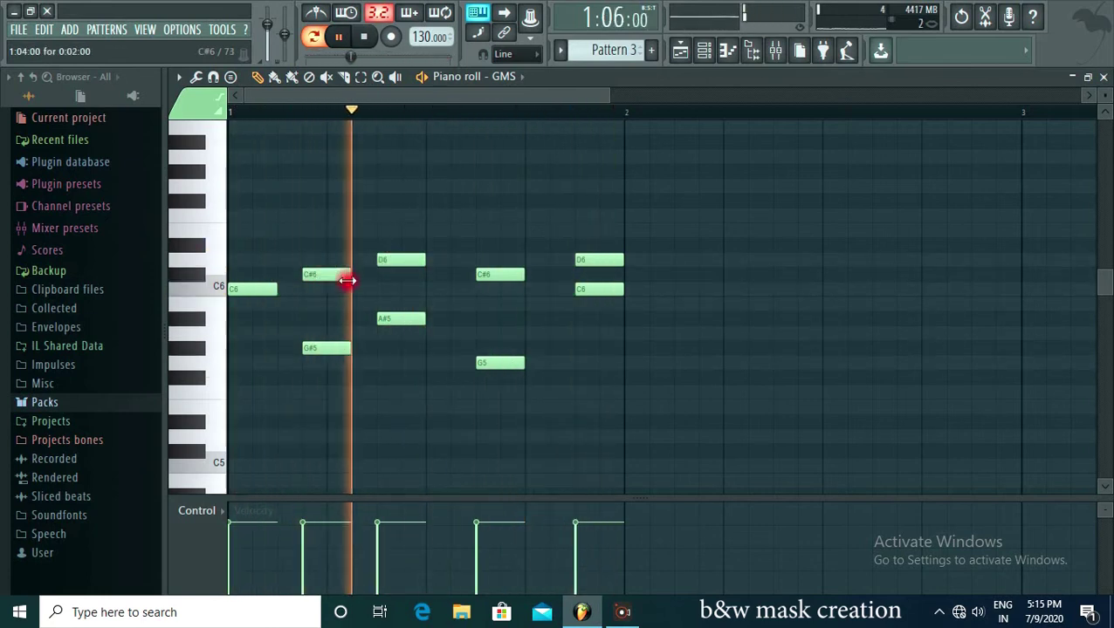
left_click_drag(354, 276, 296, 291)
left_click(361, 348)
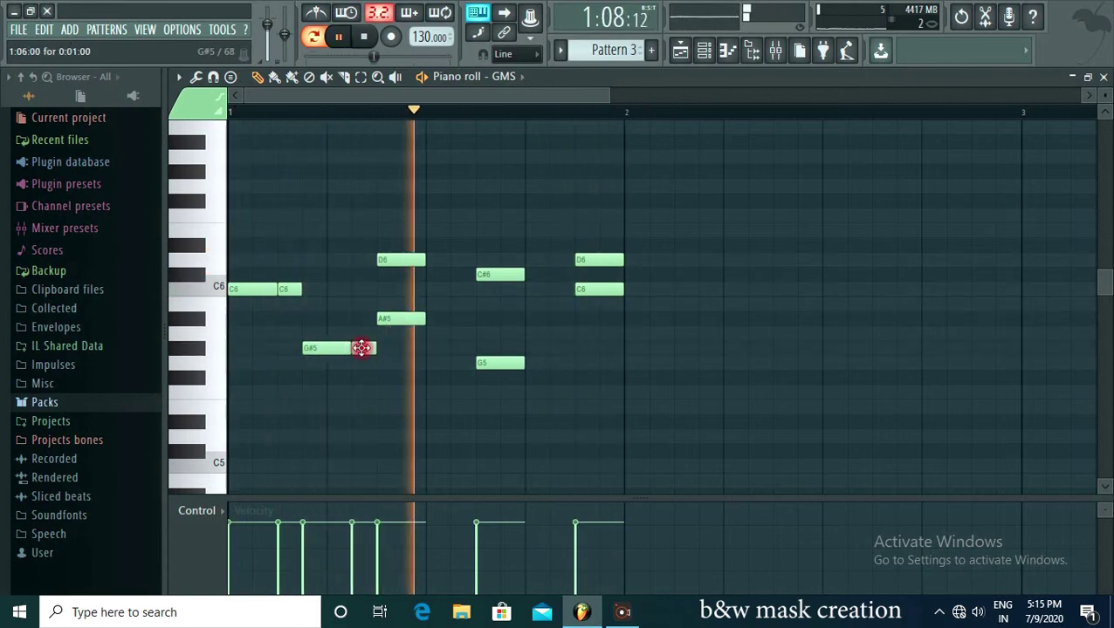
left_click(436, 320)
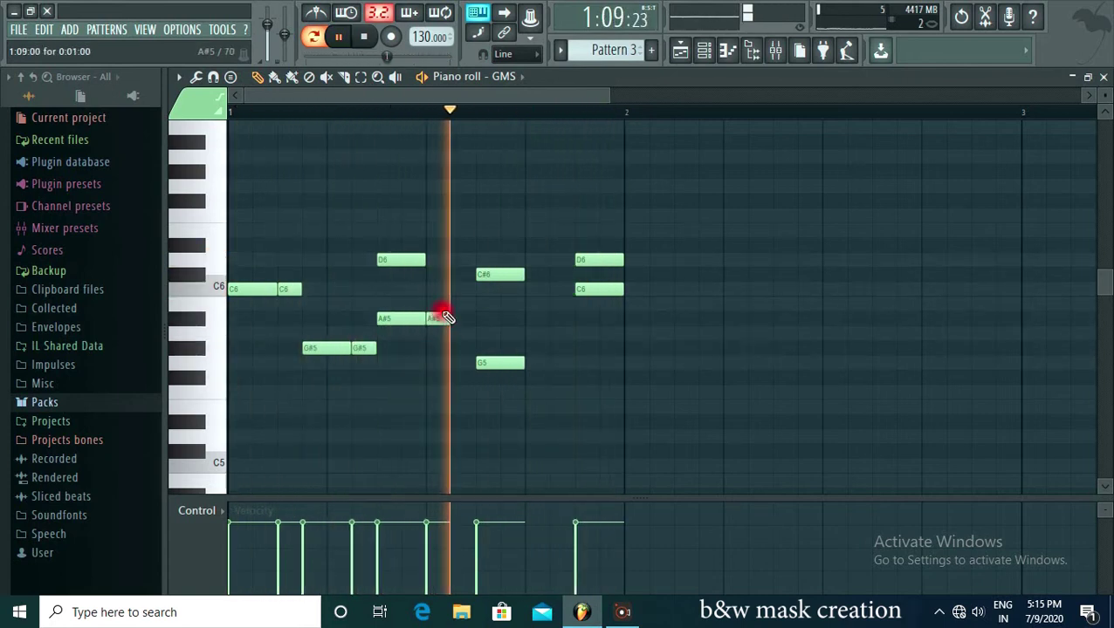
left_click(530, 274)
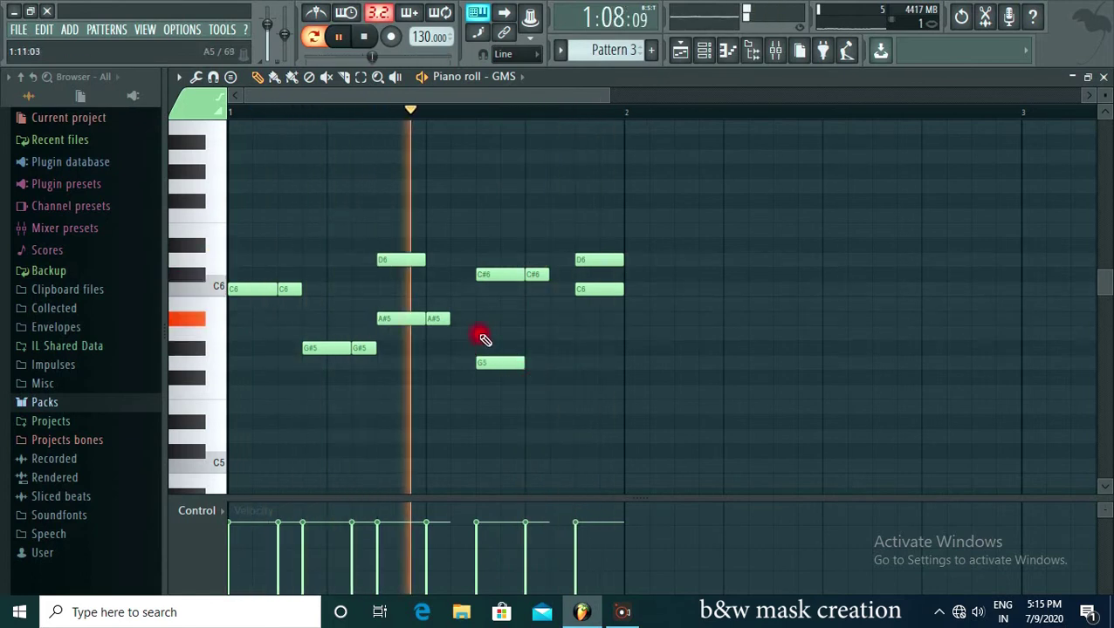
left_click(536, 365)
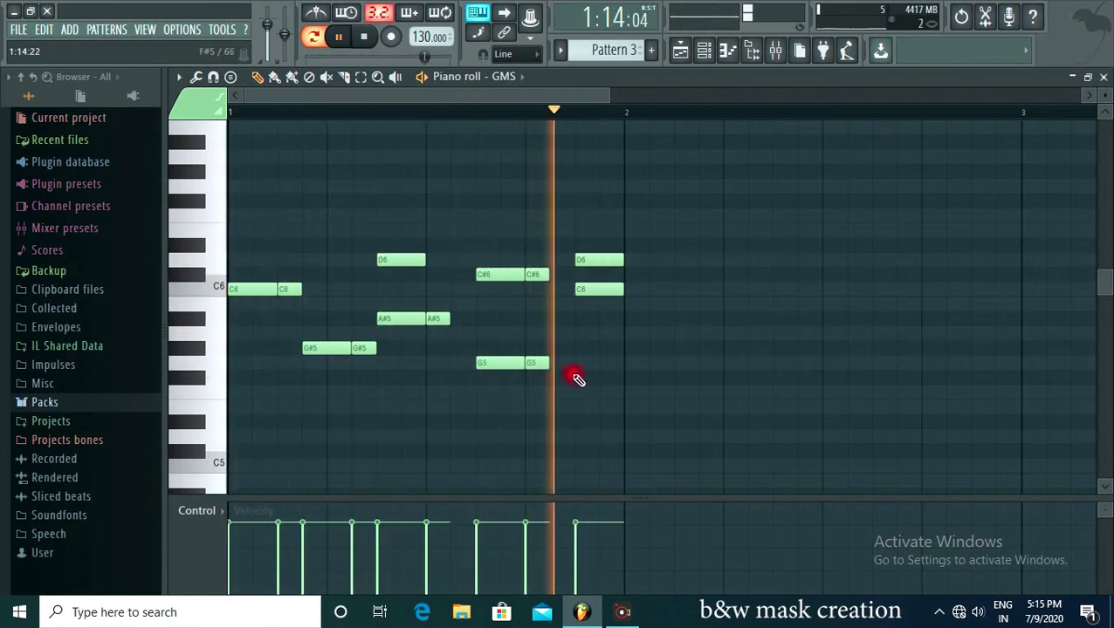
Add a one-step C5 note on each of the four beats of bar 1.
left_click_drag(616, 102, 880, 120)
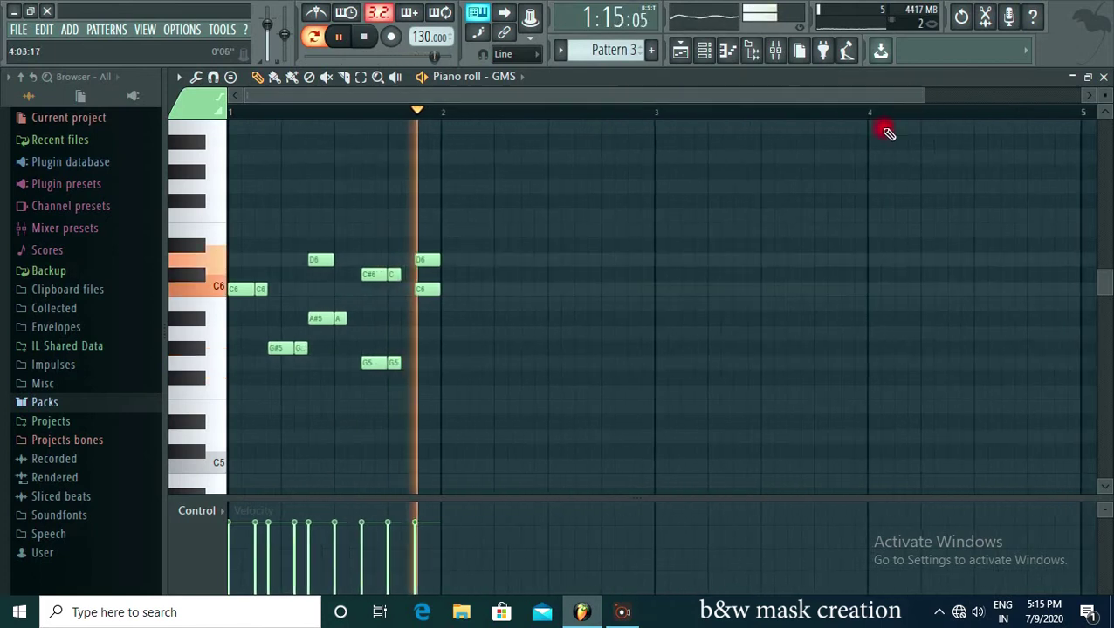
key("space")
left_click(252, 469)
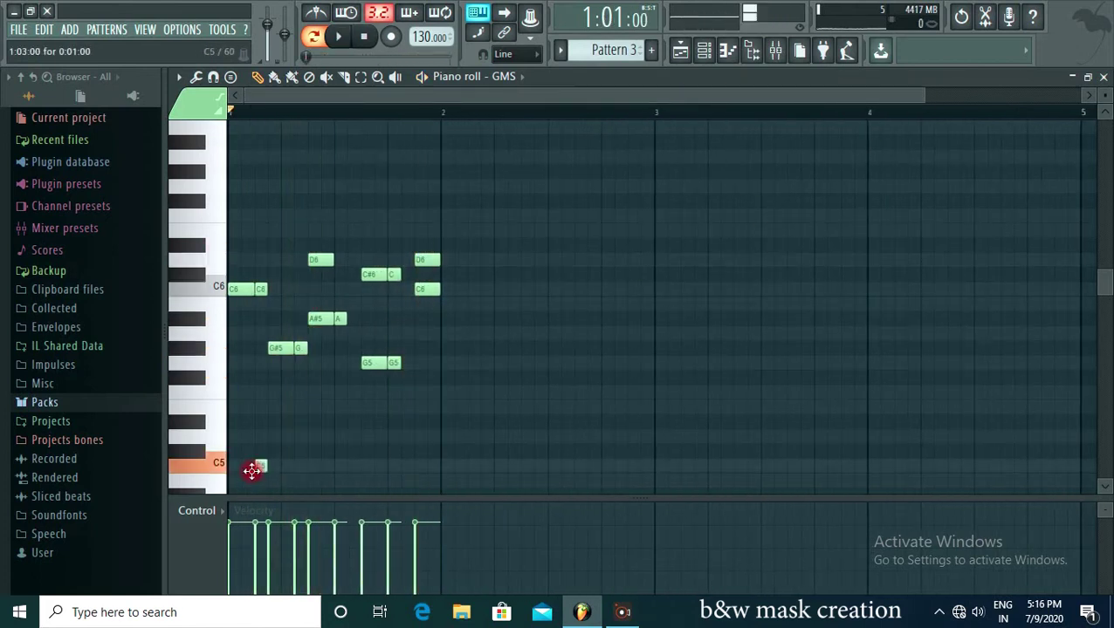
left_click_drag(252, 465, 230, 465)
left_click(286, 465)
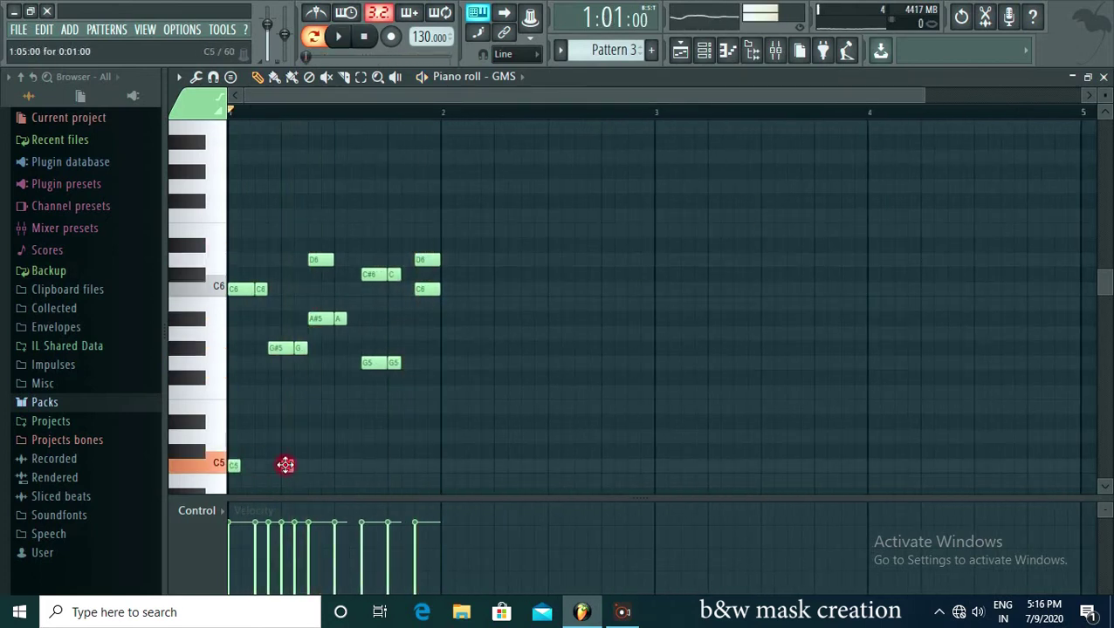
key("space")
left_click(341, 468)
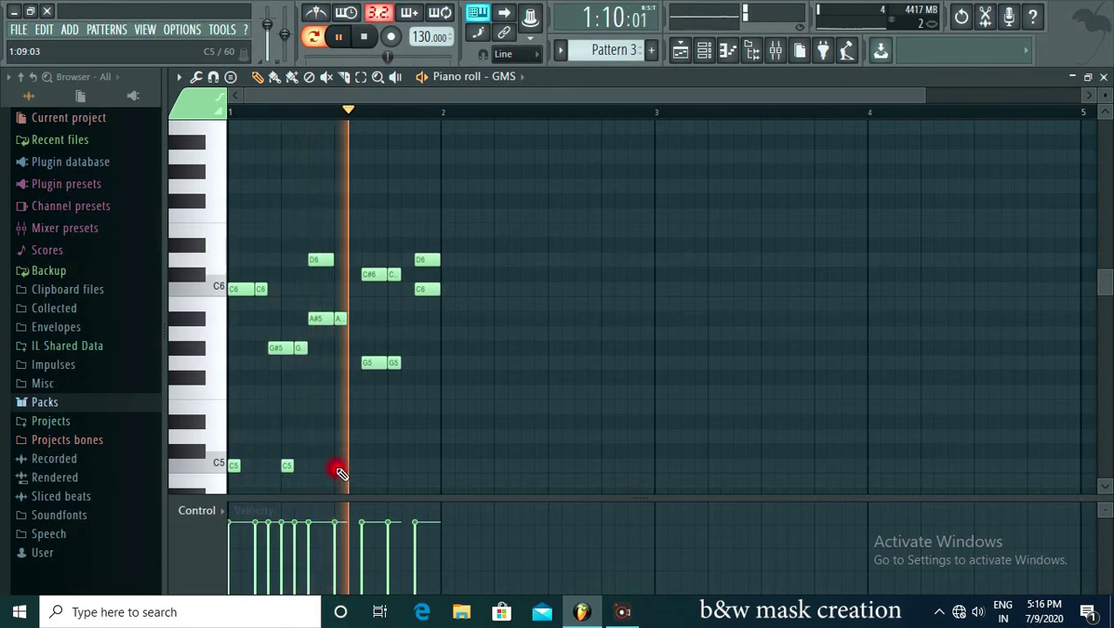
left_click(408, 467)
left_click_drag(413, 469, 399, 467)
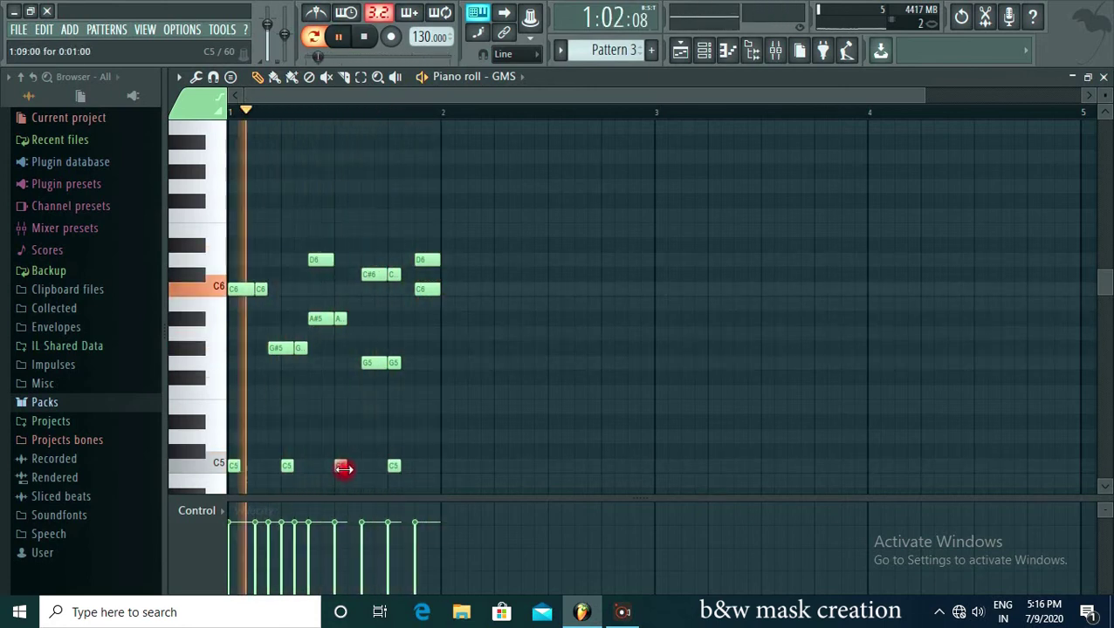
Play back the finished GMS melody in Pattern 3 and close the piano roll.
key("space")
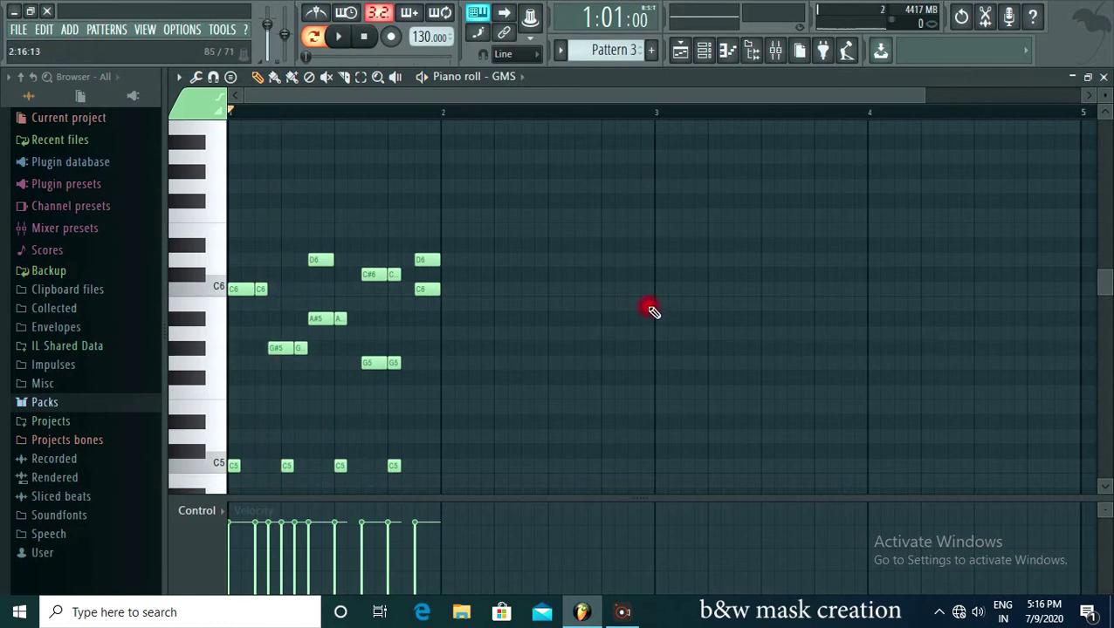
key("space")
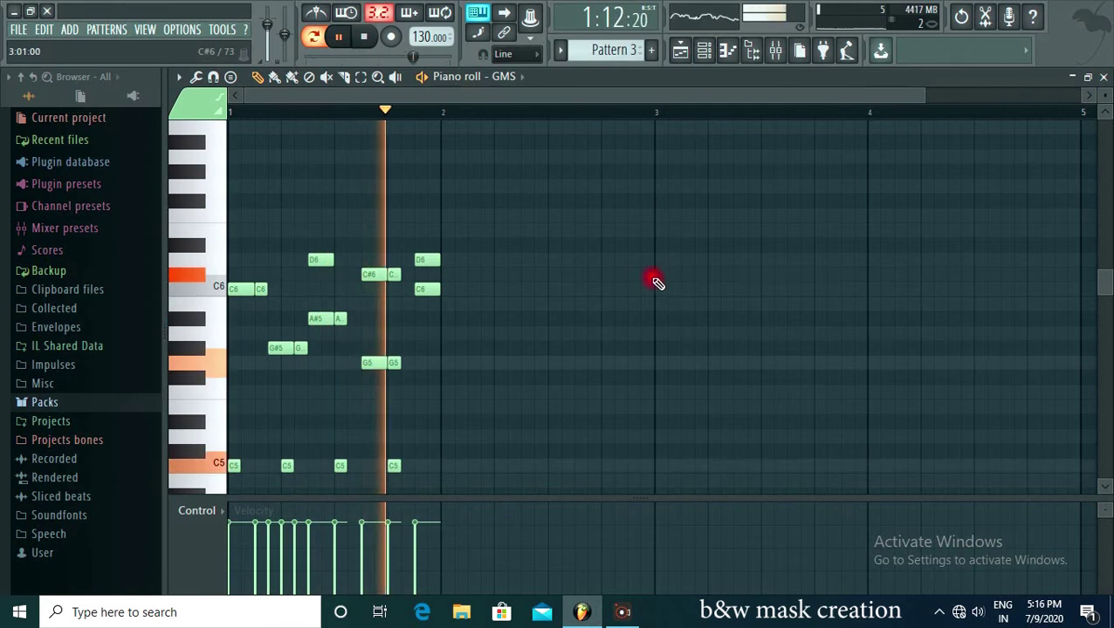
key("space")
left_click(1103, 77)
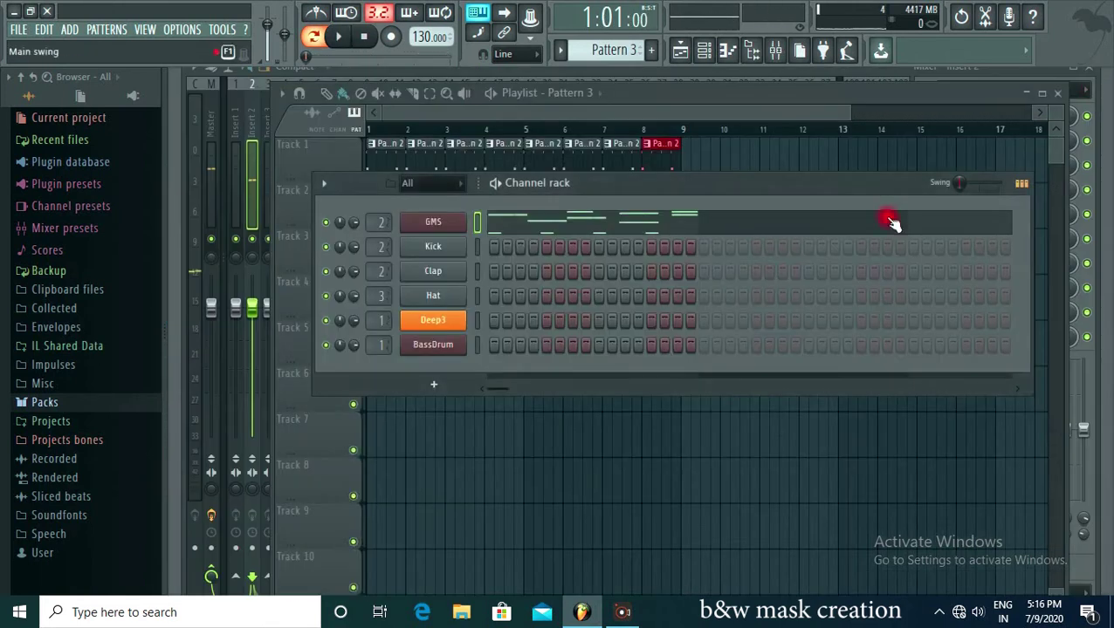
Place Pattern 3 clips on Track 2 across bars 5 to 8 and play the arrangement from bar 5.
mouse_move(523, 448)
left_mouse_down()
mouse_move(431, 279)
mouse_move(399, 250)
mouse_move(422, 238)
mouse_move(535, 237)
mouse_move(530, 214)
mouse_move(542, 205)
mouse_move(536, 216)
mouse_move(617, 222)
left_mouse_up()
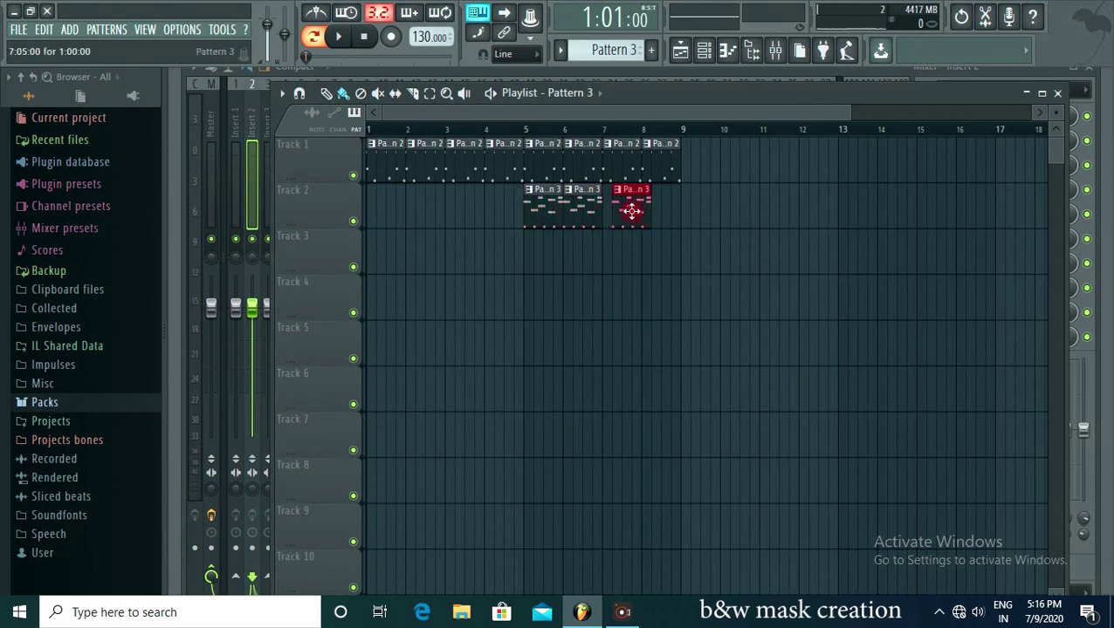
left_click(654, 215)
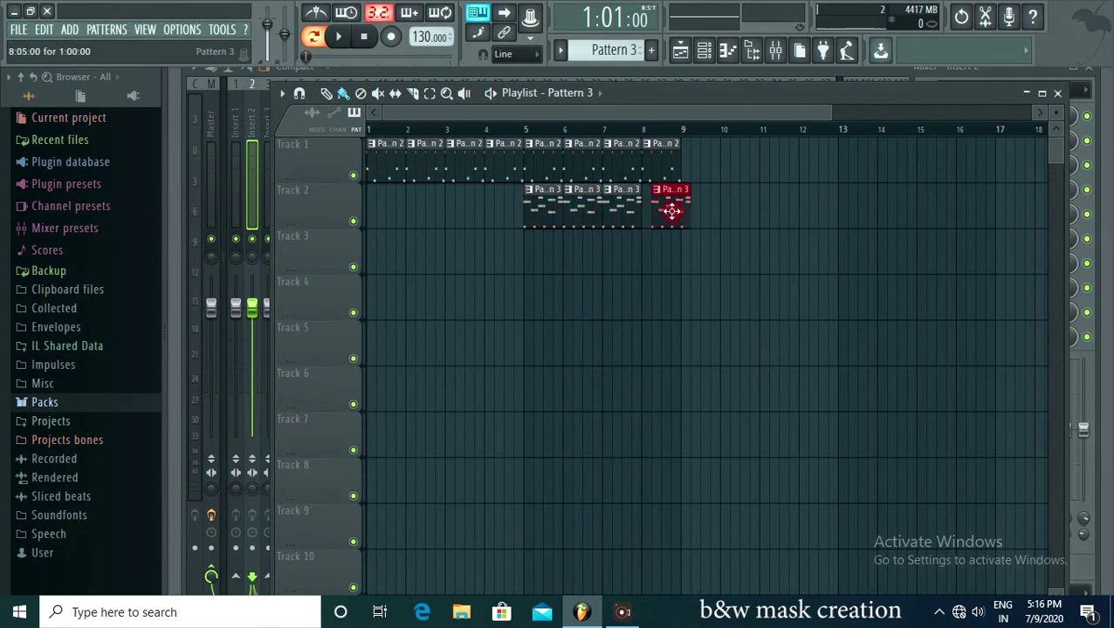
key("space")
key("space")
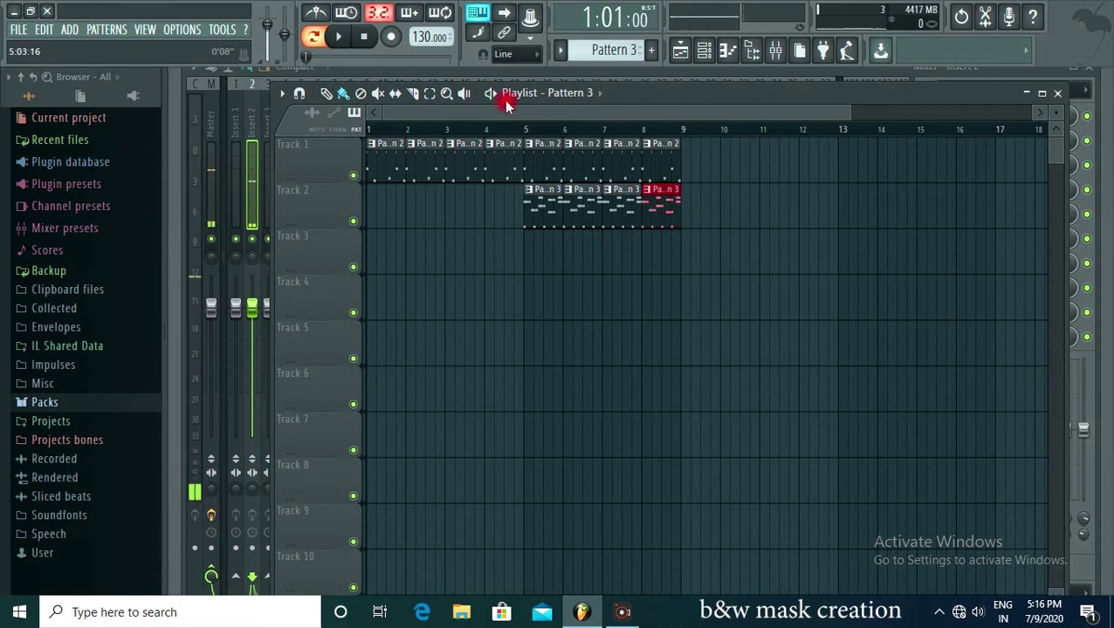
left_click(532, 130)
key("space")
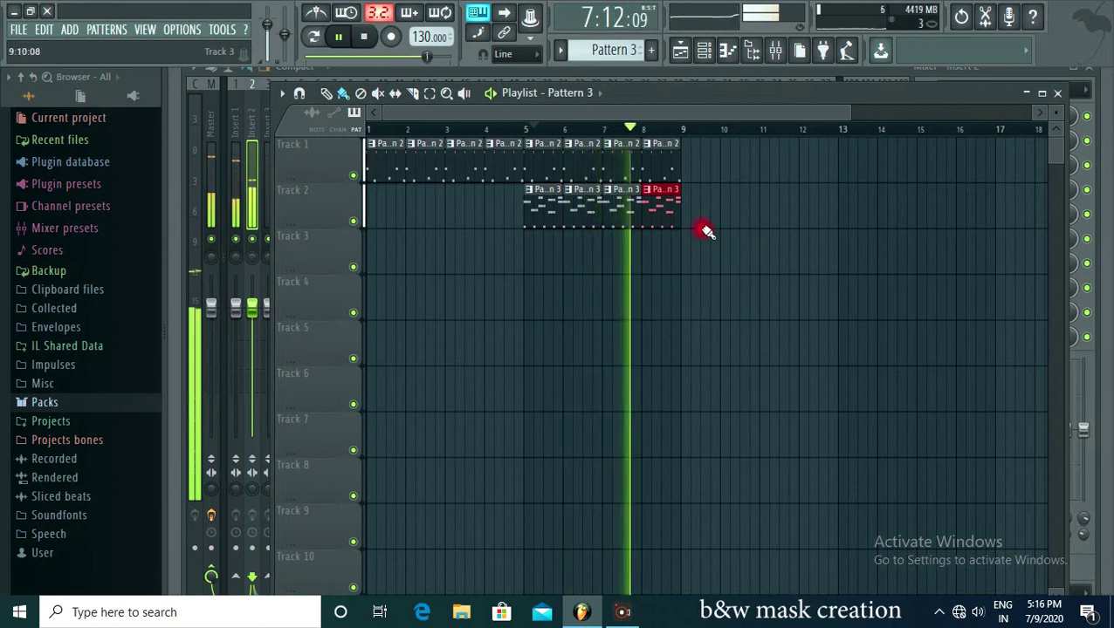
key("space")
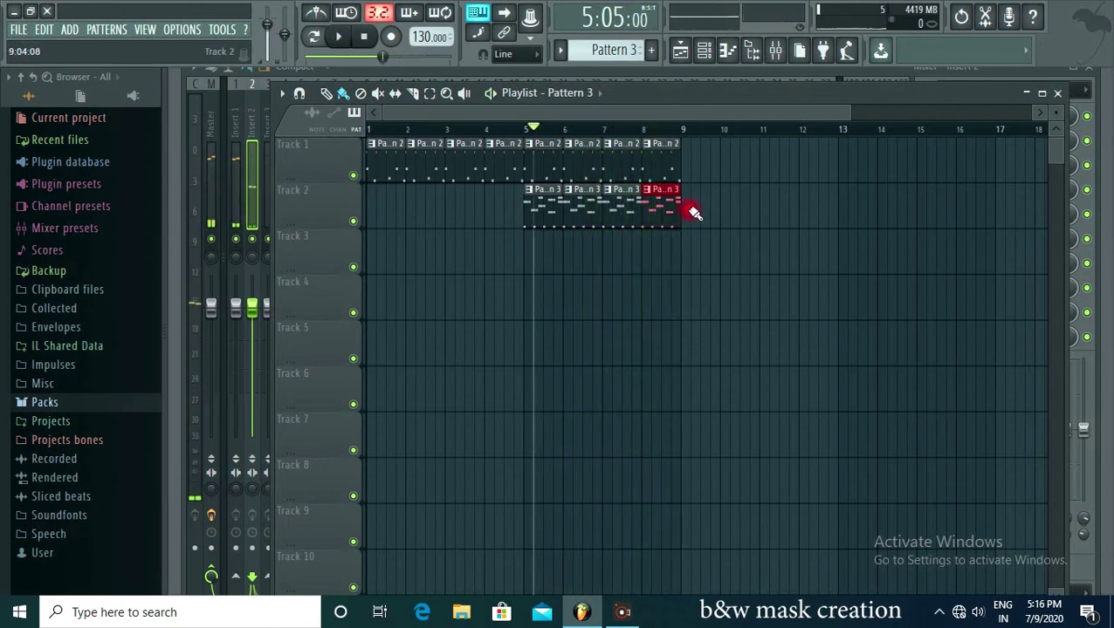
Add four more Pattern 3 clips on Track 2 across bars 9 to 12 and play the arrangement from bar 9.
left_click(693, 211)
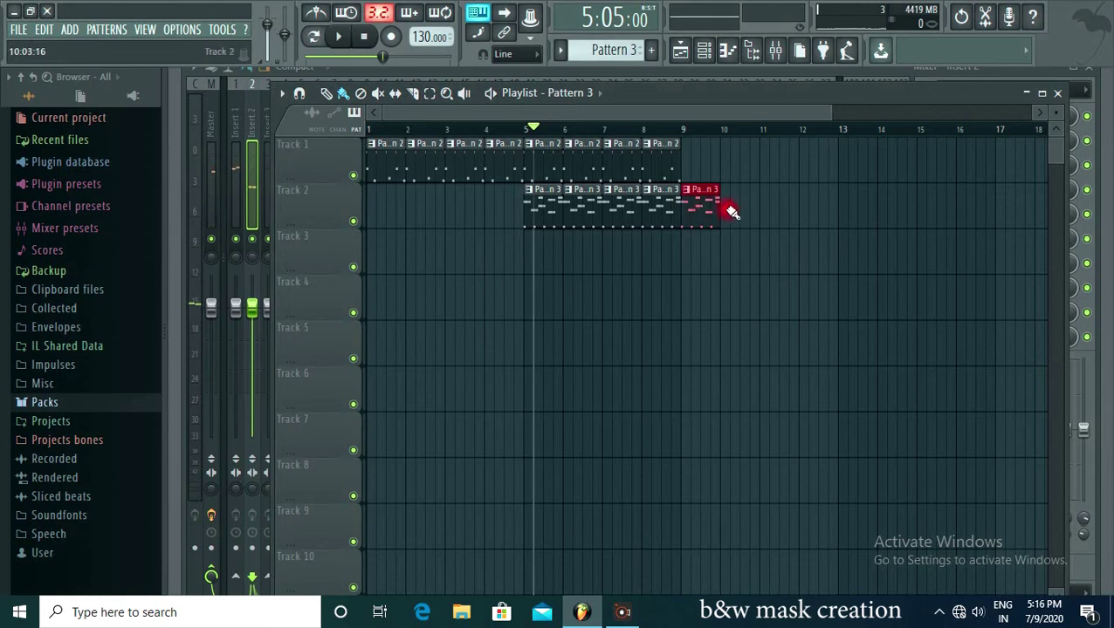
left_click(760, 212)
left_click(809, 215)
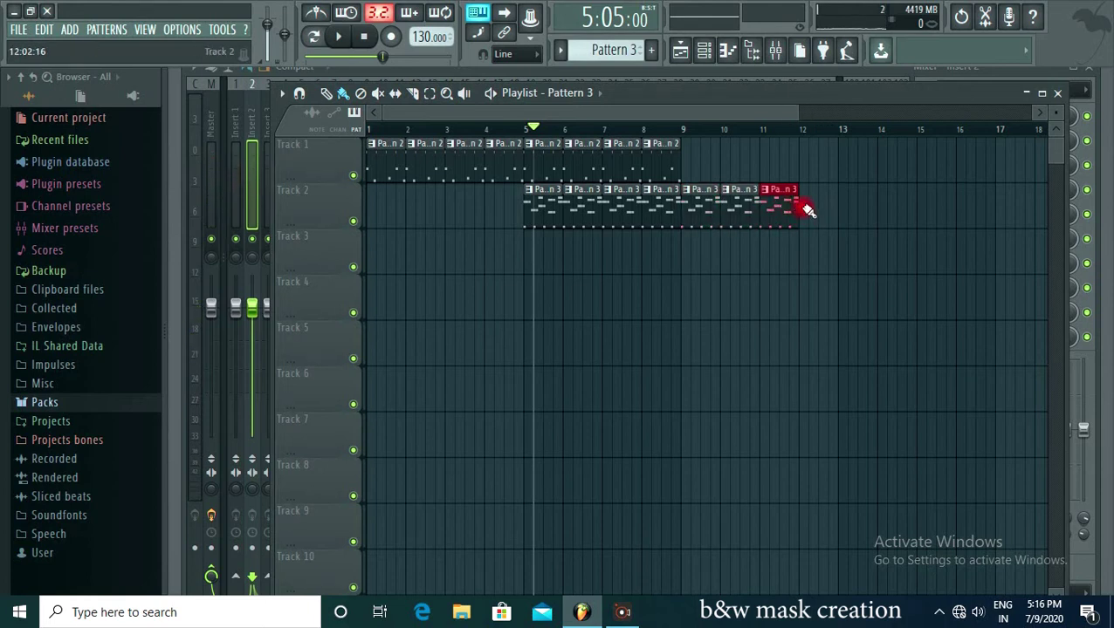
left_click(818, 214)
left_click(681, 130)
key("space")
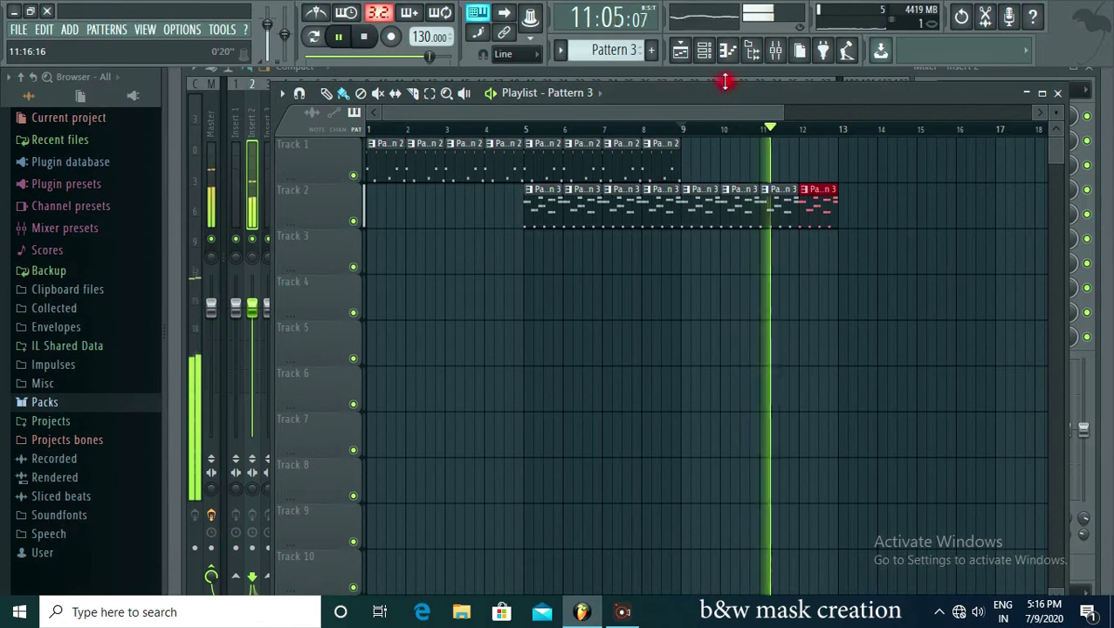
key("space")
Show the channel rack and create a new empty pattern named 23.
left_click(706, 52)
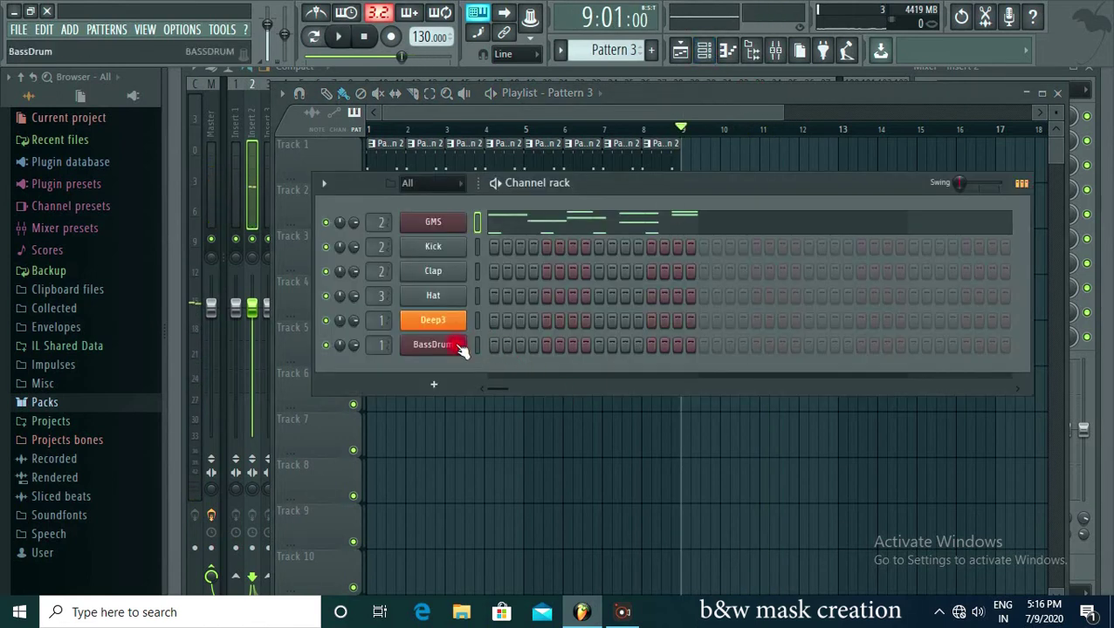
left_click(114, 35)
left_click(225, 142)
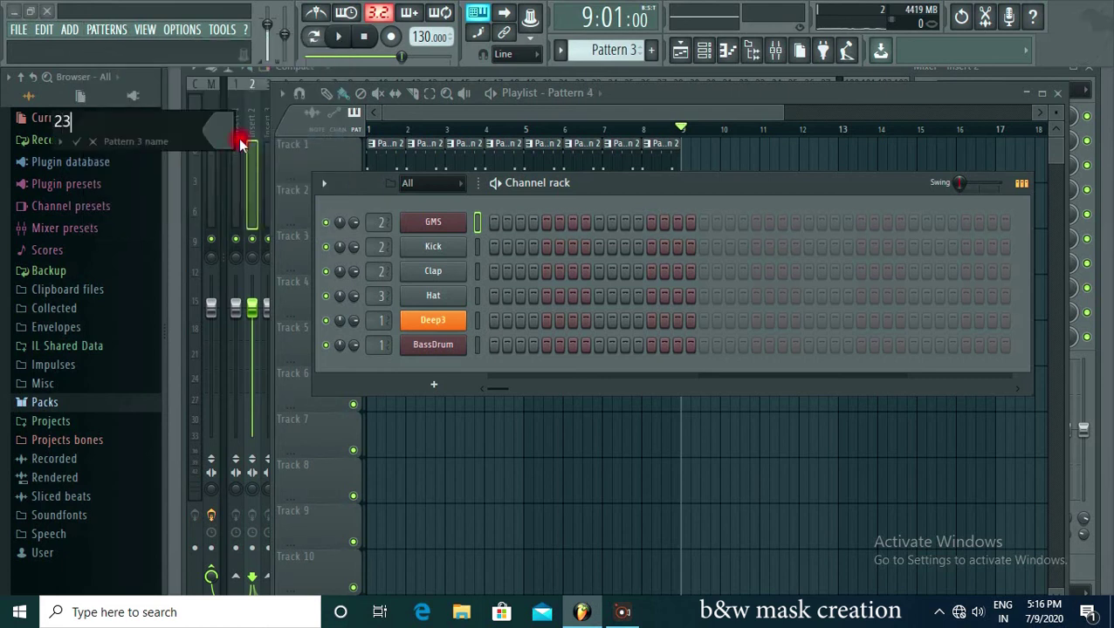
key("Return")
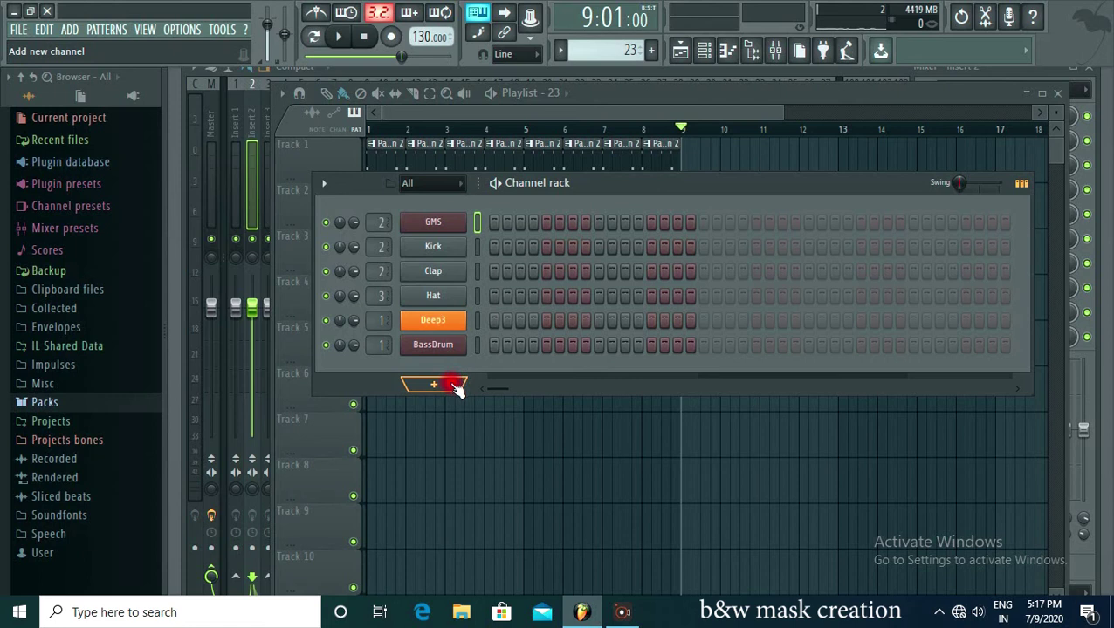
Audition effect samples in the SFX folder of Packs, including FX Echo FM and FX Choir Swell, and collapse the folder.
right_click(432, 298)
mouse_move(567, 407)
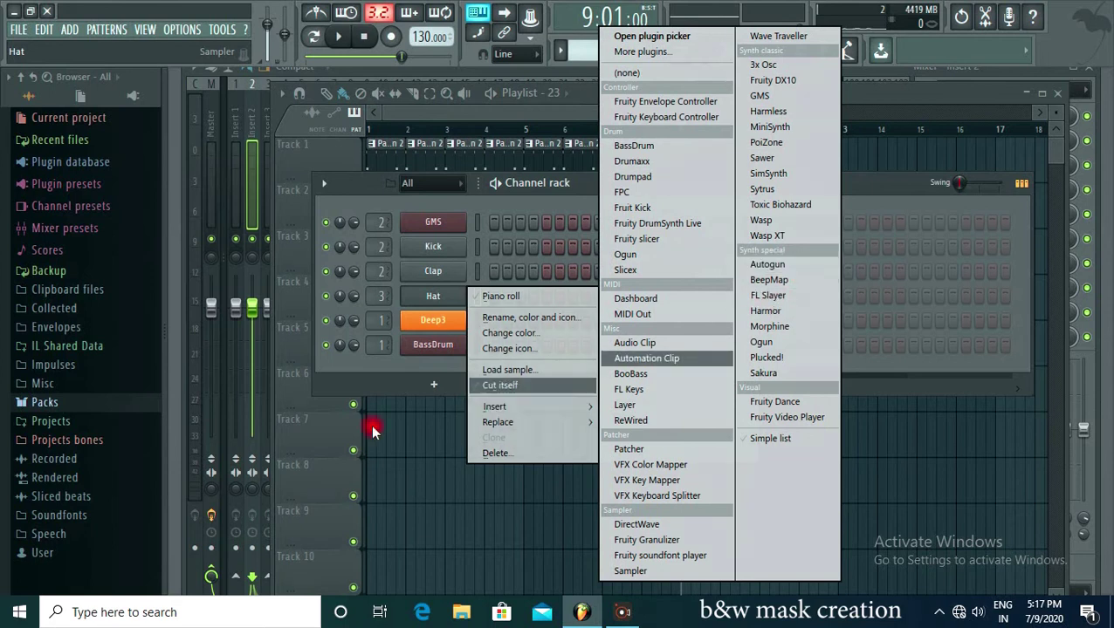
left_click(46, 404)
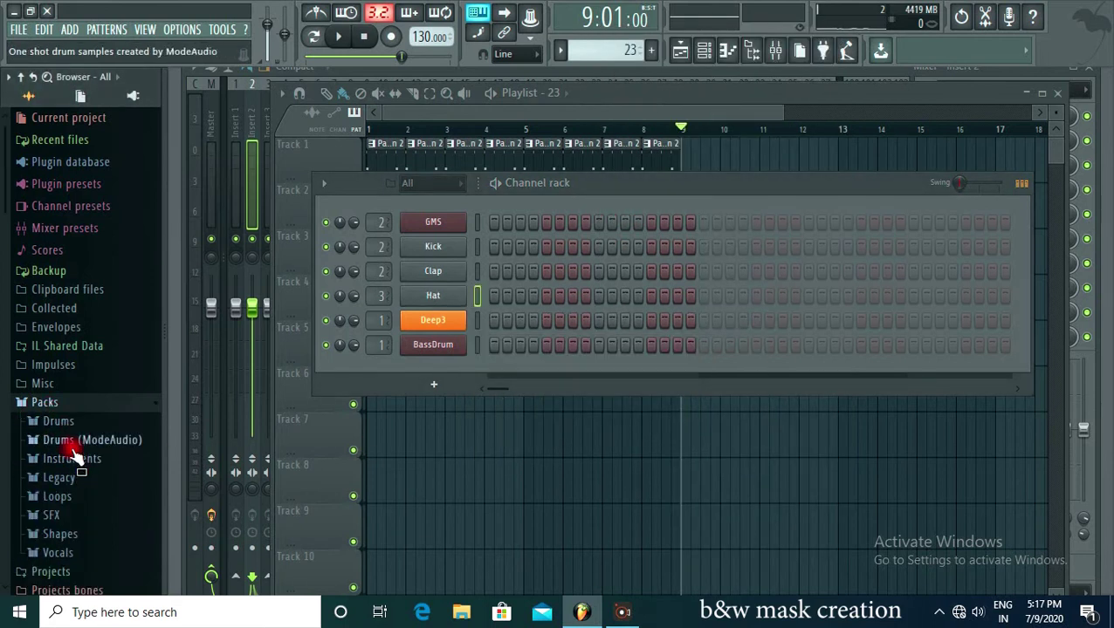
left_click(53, 514)
left_click(74, 500)
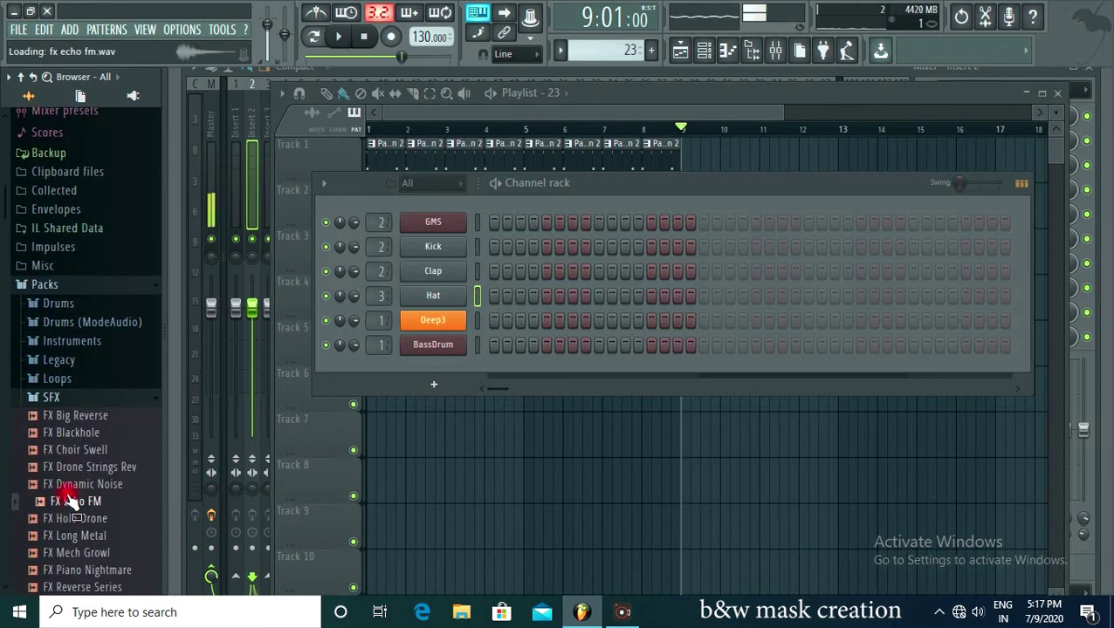
left_click(76, 467)
left_click(78, 432)
left_click(85, 449)
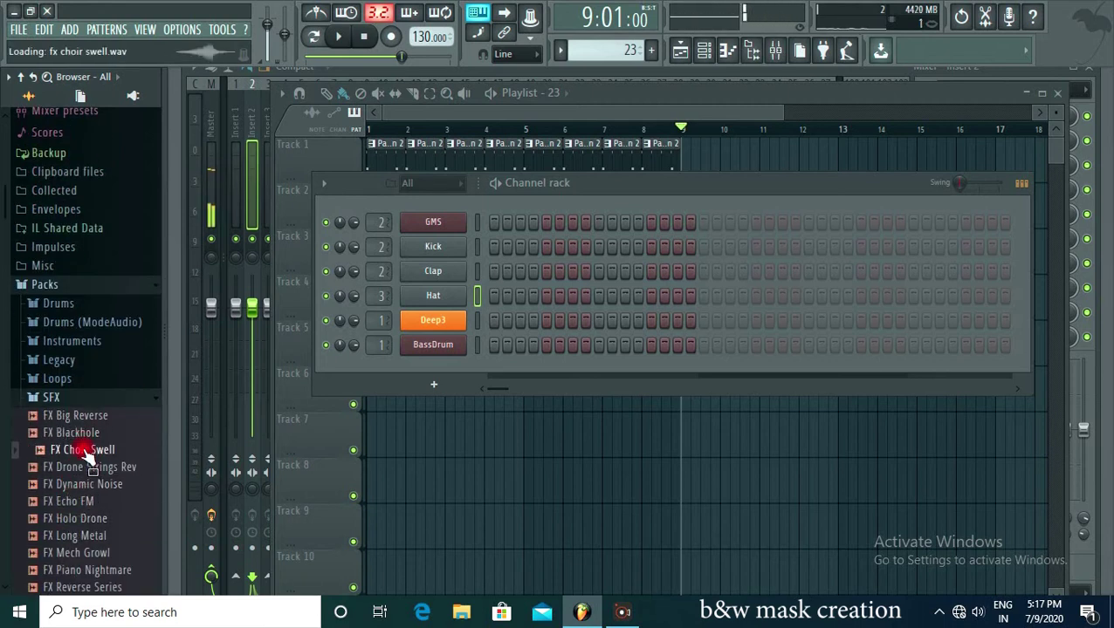
left_click(87, 401)
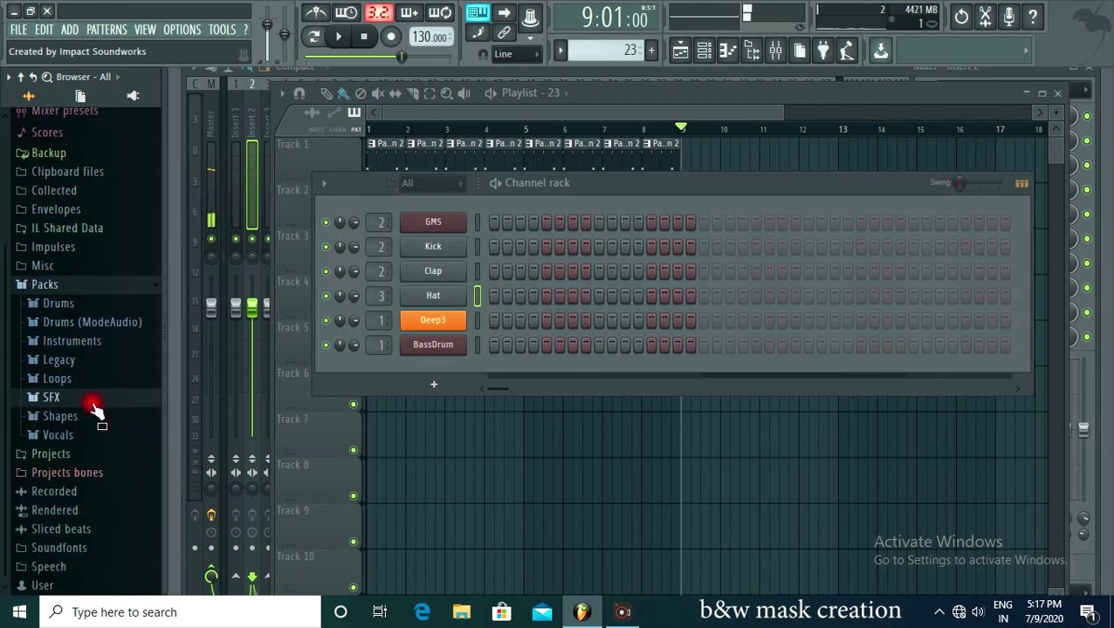
Fill every second step of the Hat channel in pattern 23 and start pattern playback.
right_click(453, 296)
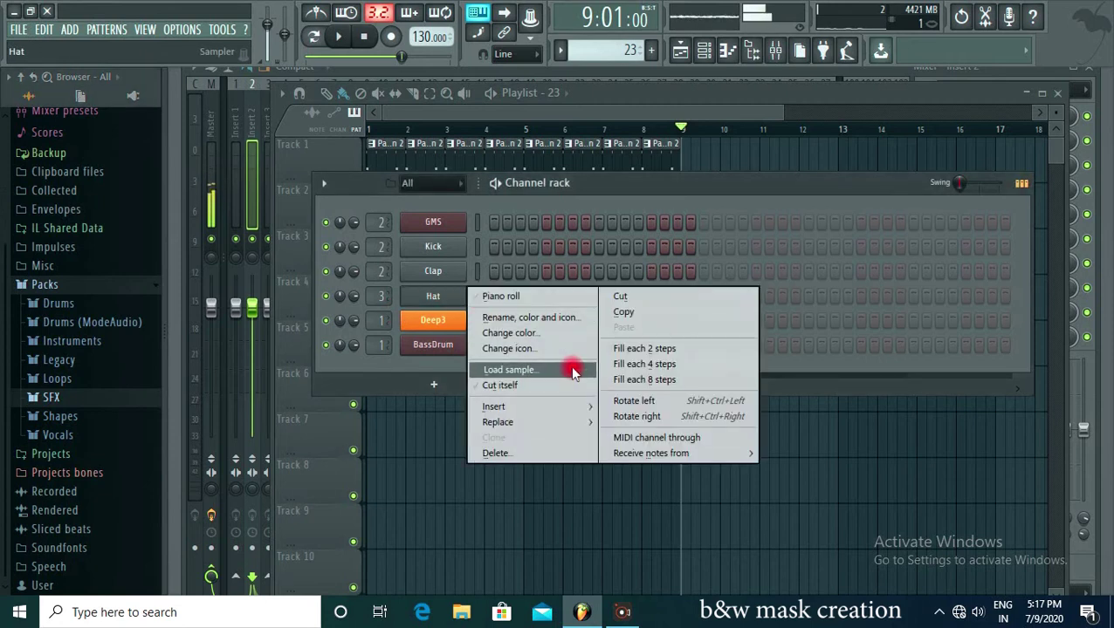
left_click(647, 349)
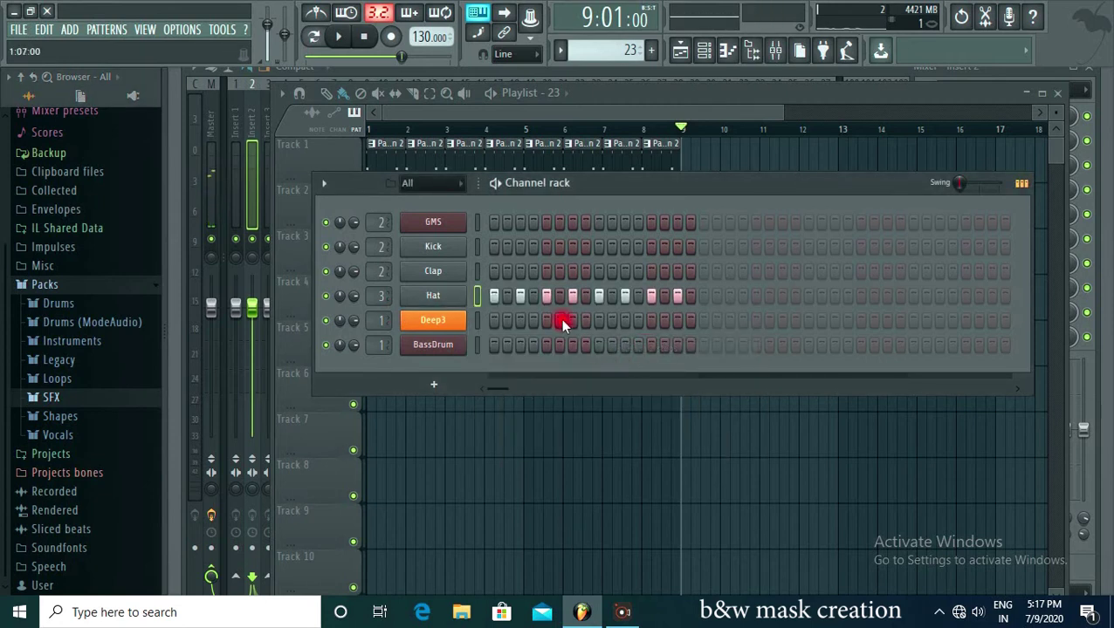
key("space")
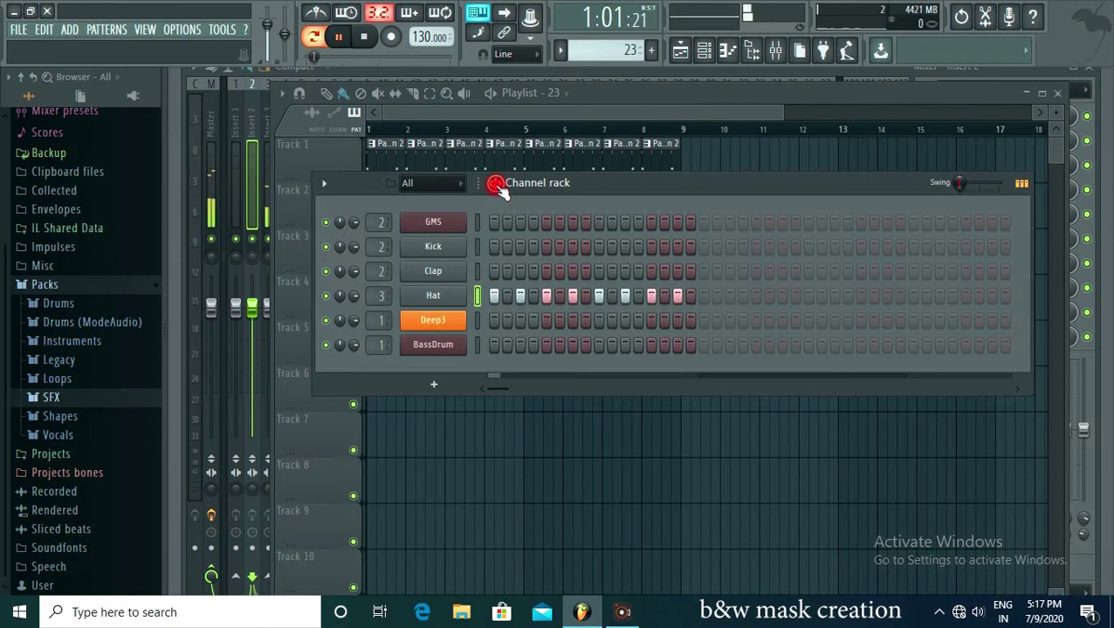
Fill every fourth step of the Clap channel, stop playback, and route Clap to mixer track 3.
right_click(459, 273)
left_click(652, 339)
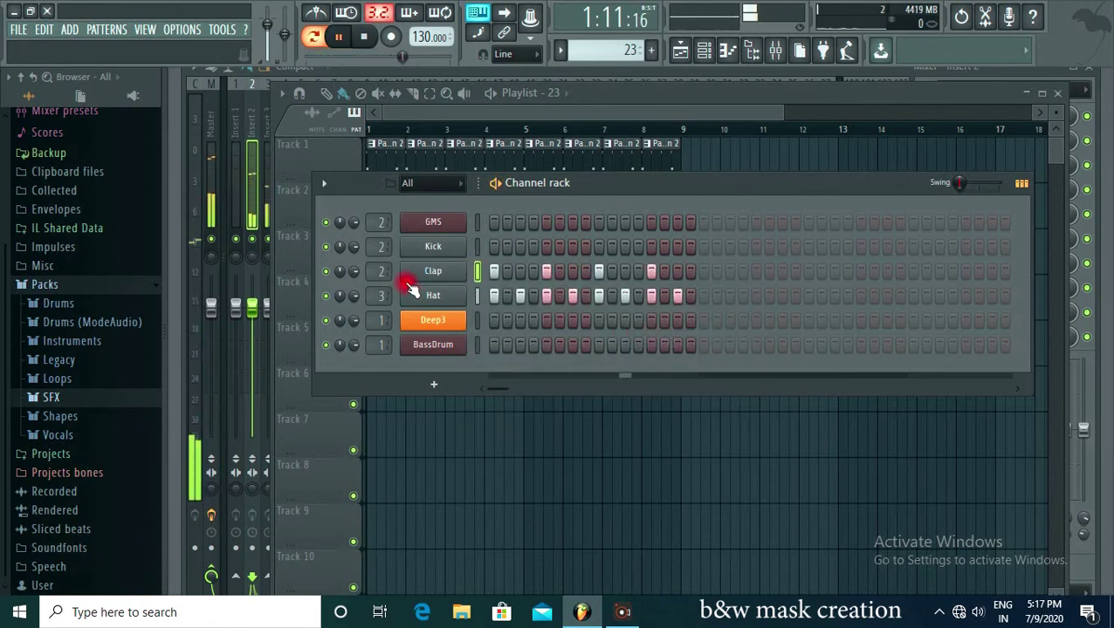
key("space")
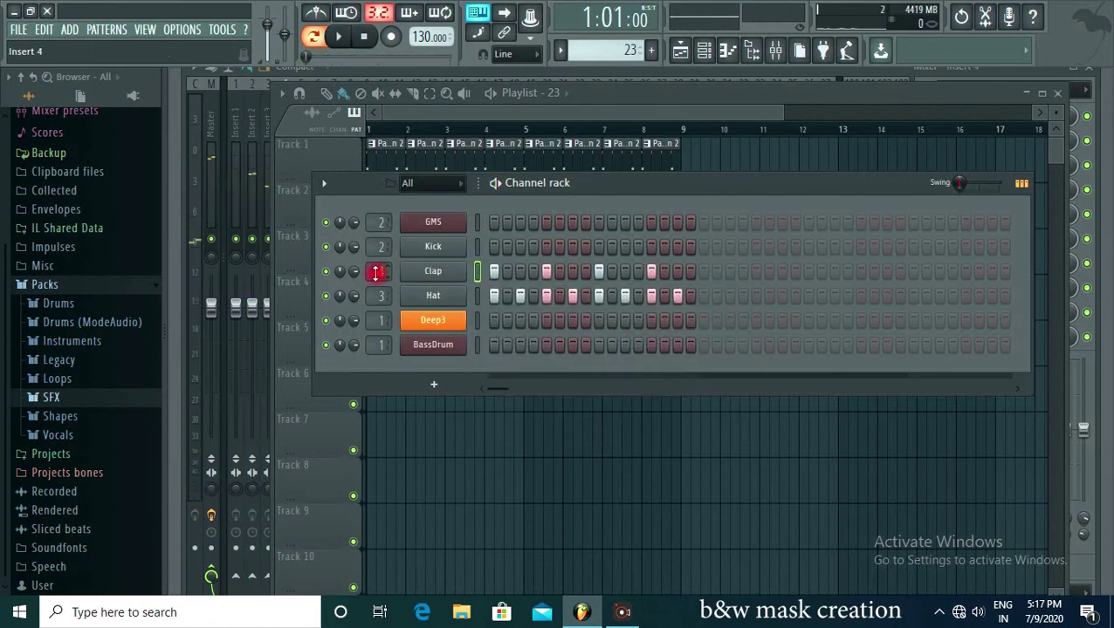
scroll(375, 273, "down", 2)
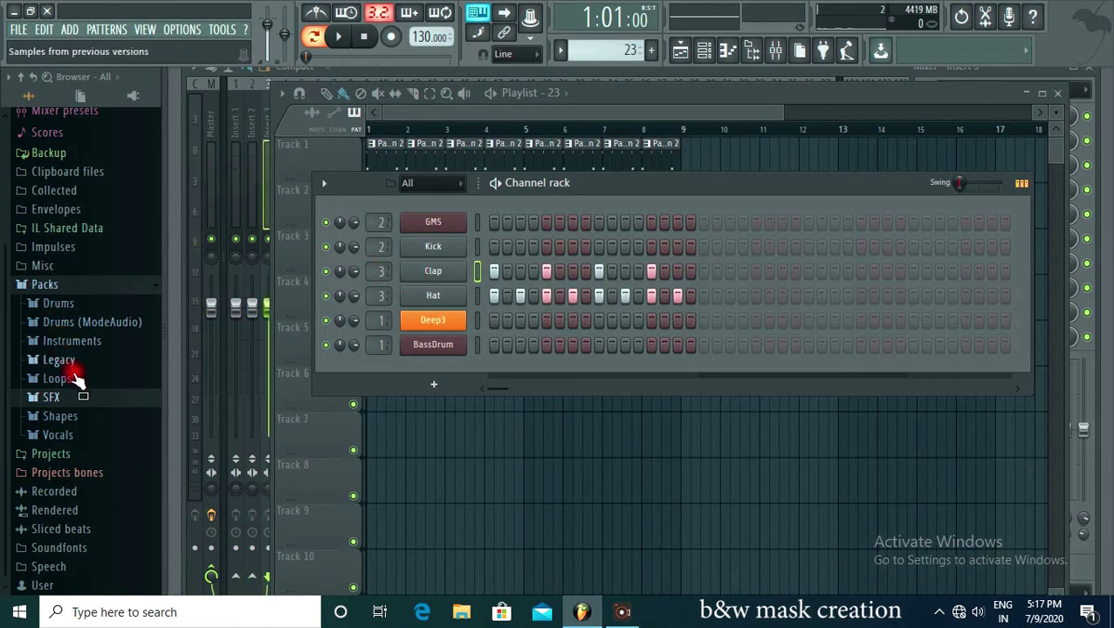
Audition 707, 808, 909, Chromo and Clank hat samples in the Hats folder of the Drums pack.
left_click(69, 302)
left_click(70, 342)
left_click(84, 381)
left_click(80, 277)
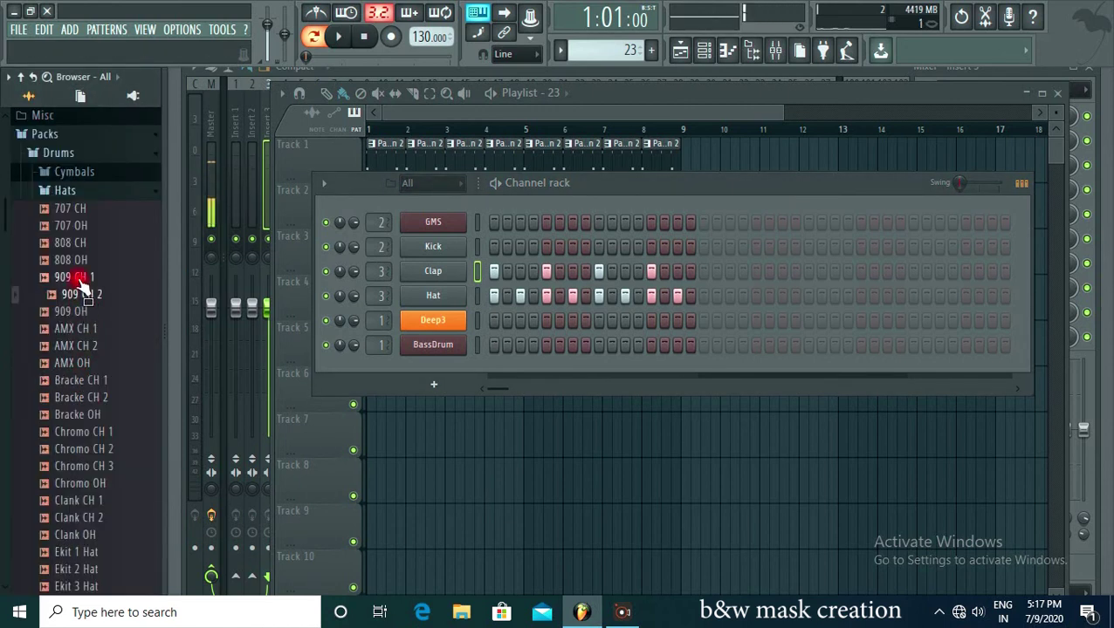
left_click(80, 259)
left_click(79, 209)
left_click(83, 227)
left_click(77, 465)
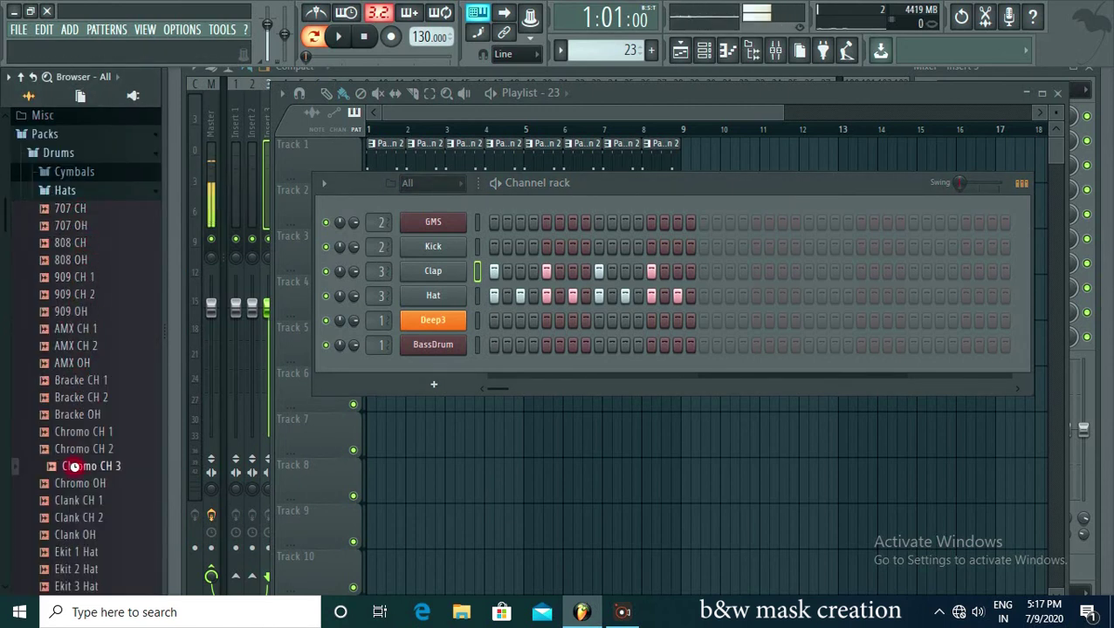
left_click(87, 502)
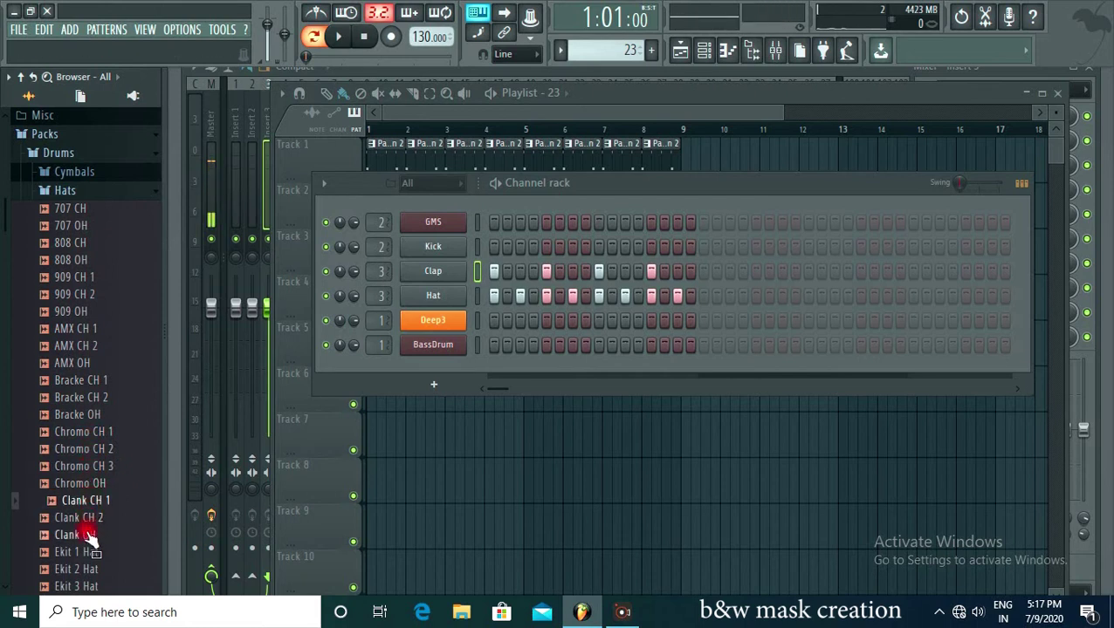
left_click(87, 532)
left_click(87, 504)
left_click(88, 518)
Audition Grv and Ice hat samples further down the Hats folder and collapse it.
scroll(87, 437, "down", 10)
left_click(87, 381)
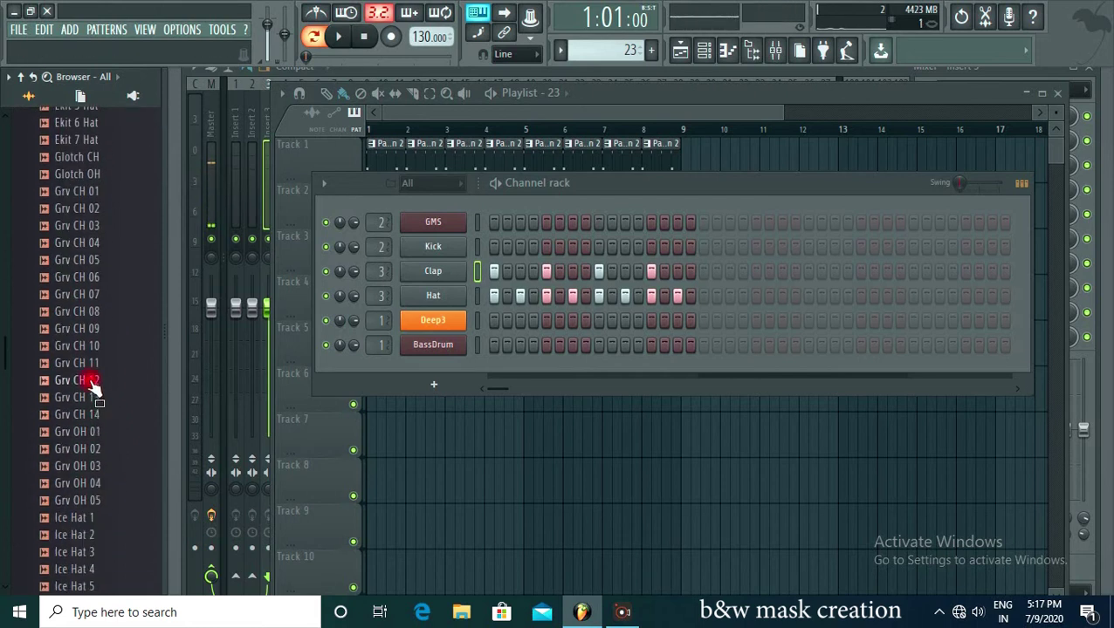
left_click(87, 485)
left_click(87, 521)
left_click(83, 274)
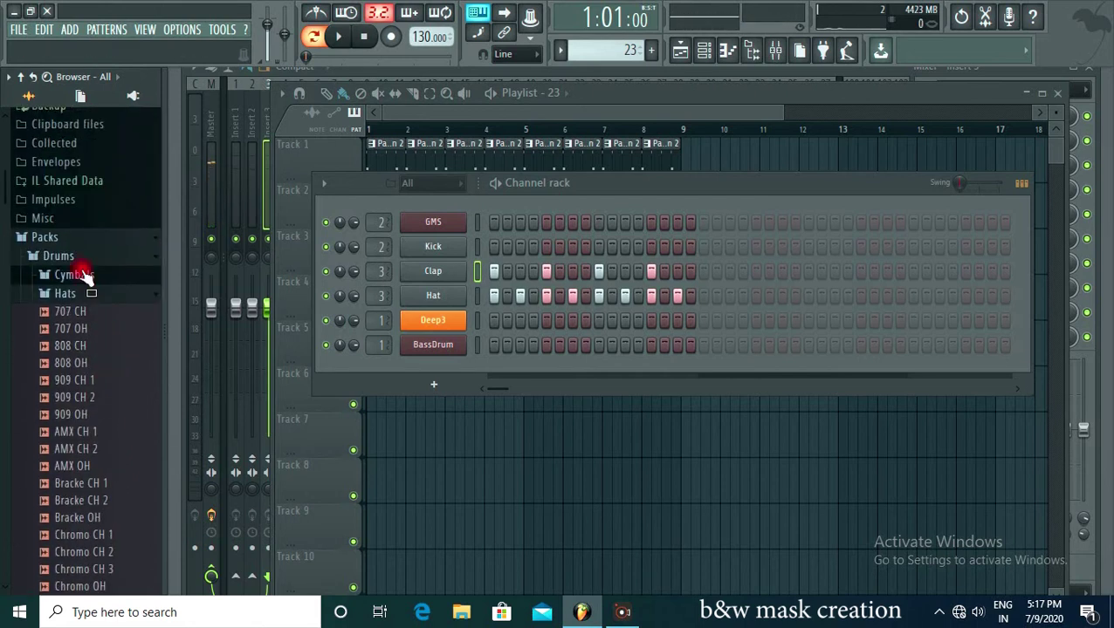
left_click(77, 295)
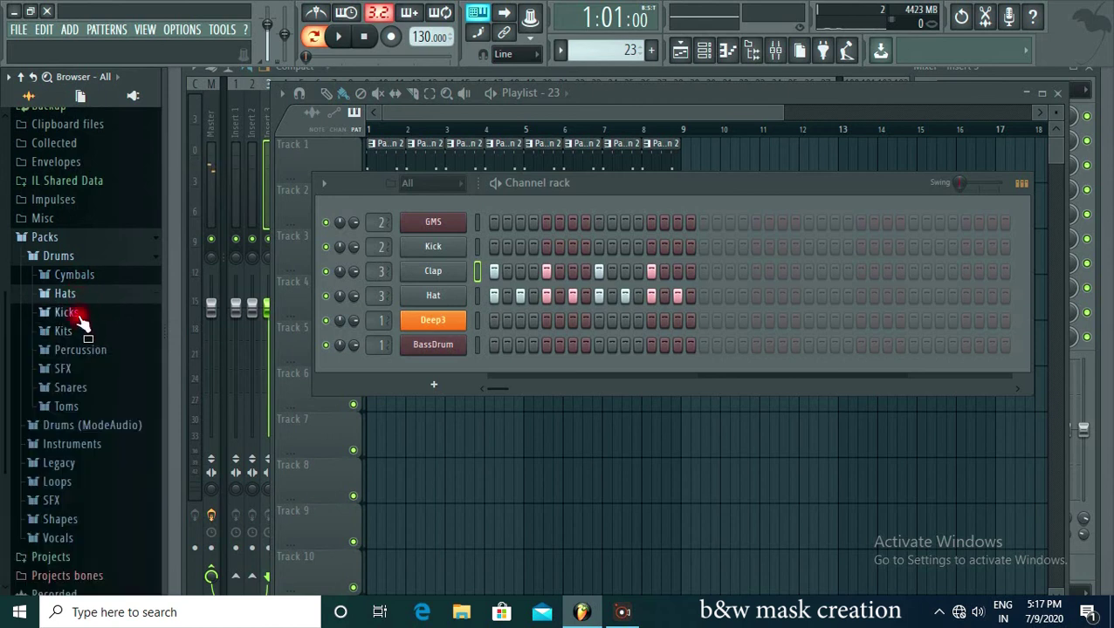
Audition closed-hat and crash samples in the Rock folder of the drum Kits.
left_click(72, 329)
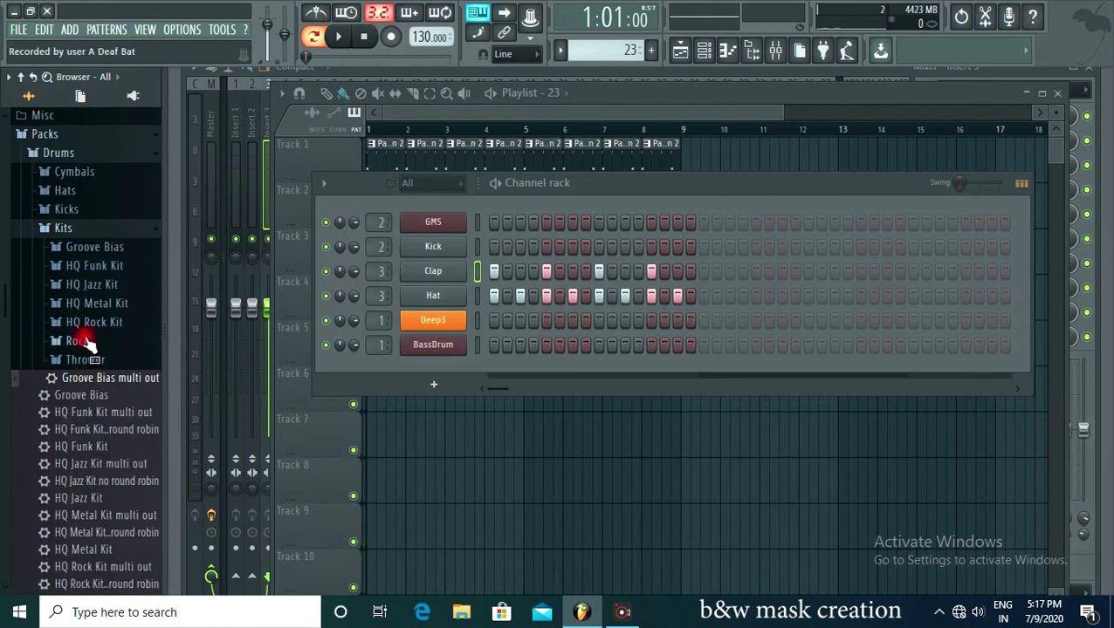
left_click(77, 345)
left_click(87, 392)
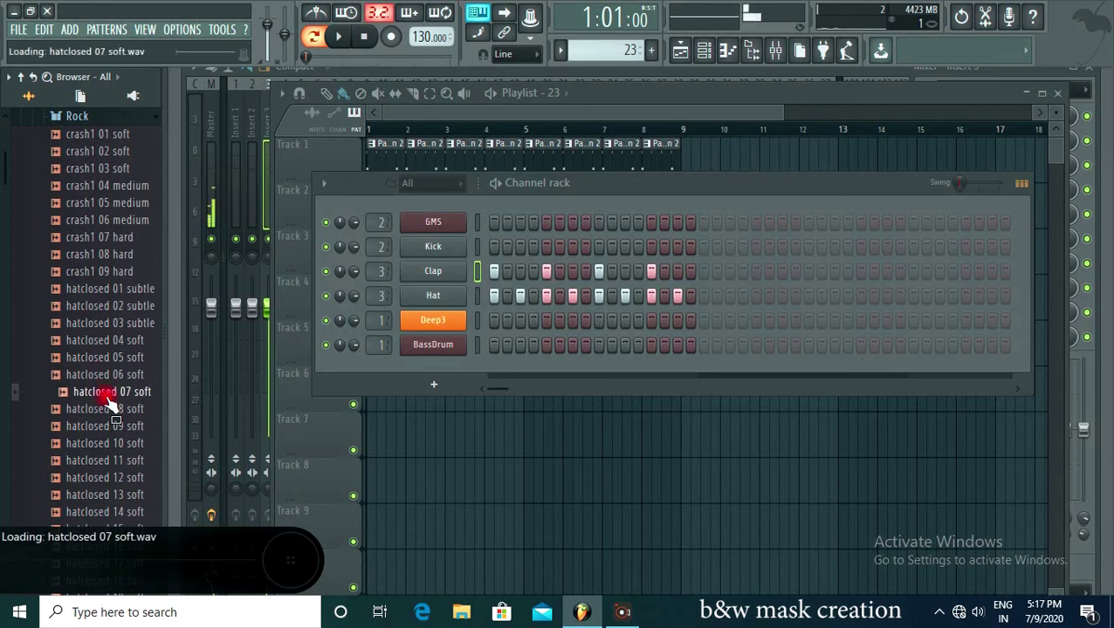
left_click(86, 238)
scroll(100, 253, "up", 5)
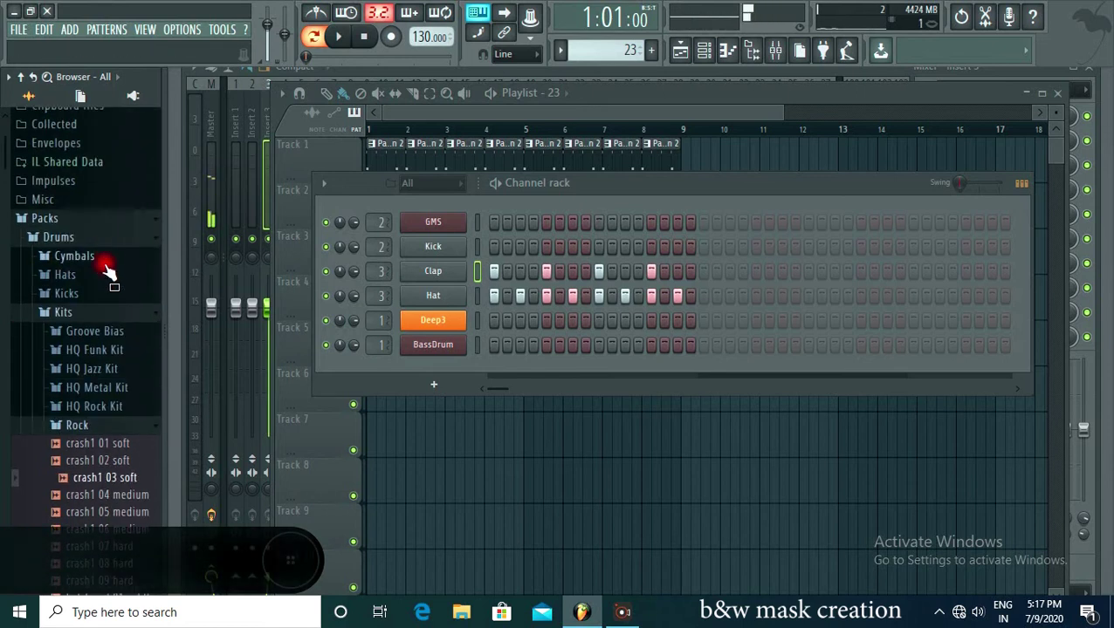
left_click(77, 425)
Audition samples such as Alma Kick and Bracke Kick in the drum pack's Kicks folder and collapse it.
left_click(96, 294)
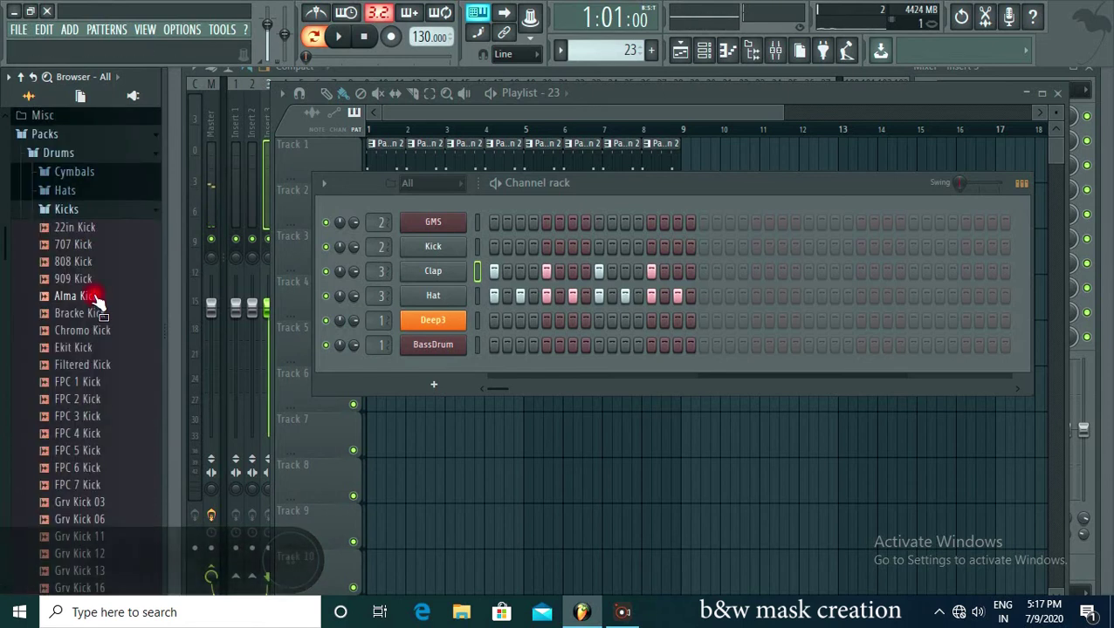
left_click(90, 296)
left_click(96, 315)
left_click(87, 243)
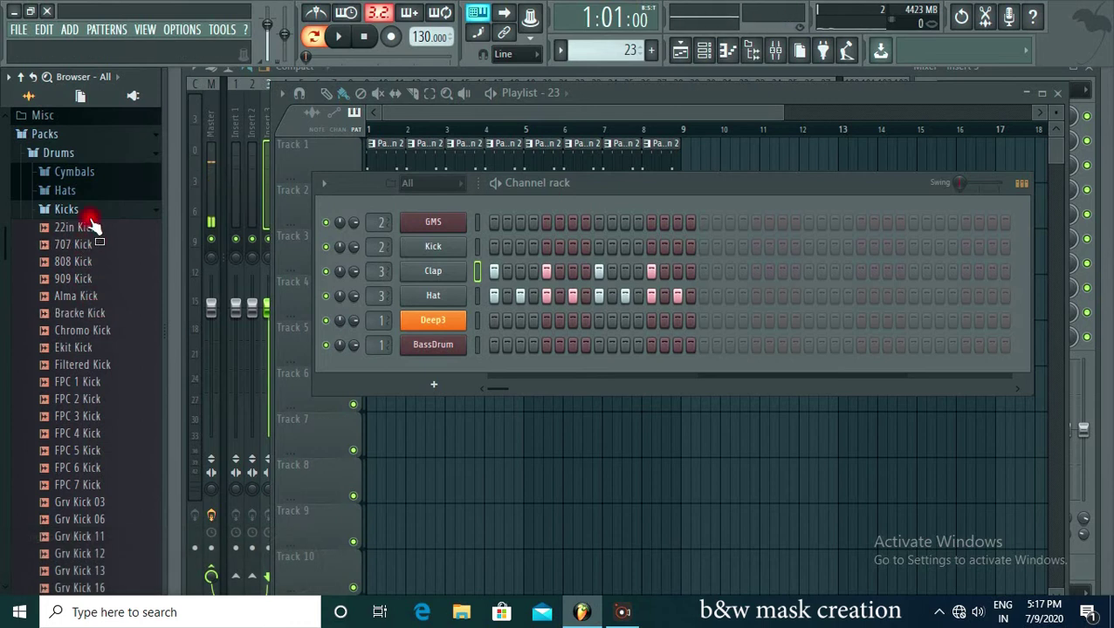
left_click(93, 212)
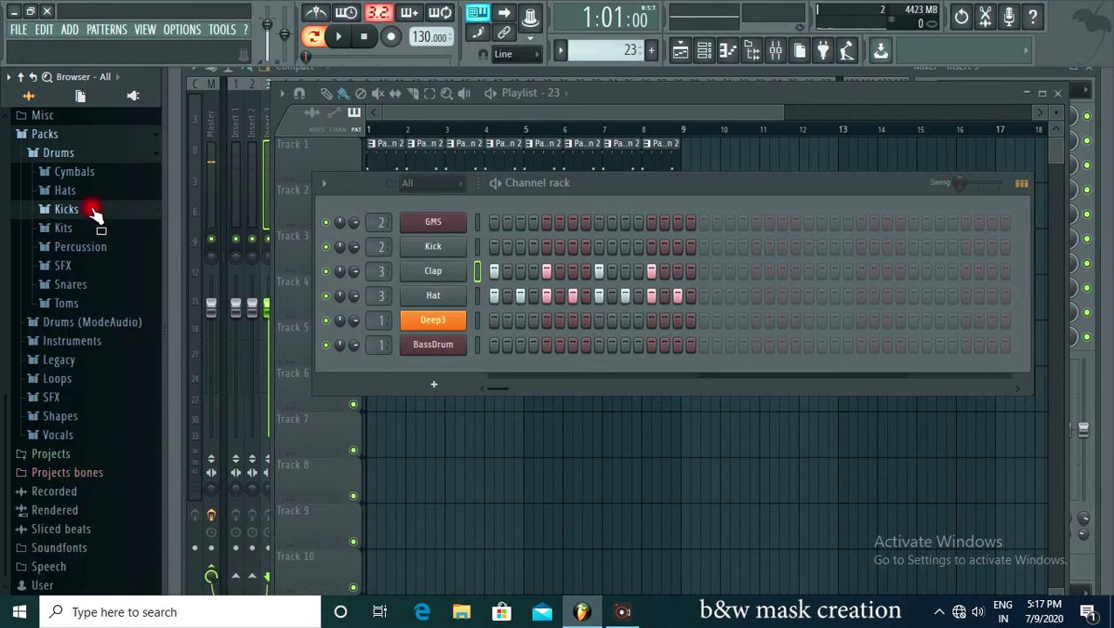
Audition samples in the Snares folder of the Drums pack, including 909 Snare and several Grv Snareclaps.
left_click(85, 285)
left_click(83, 388)
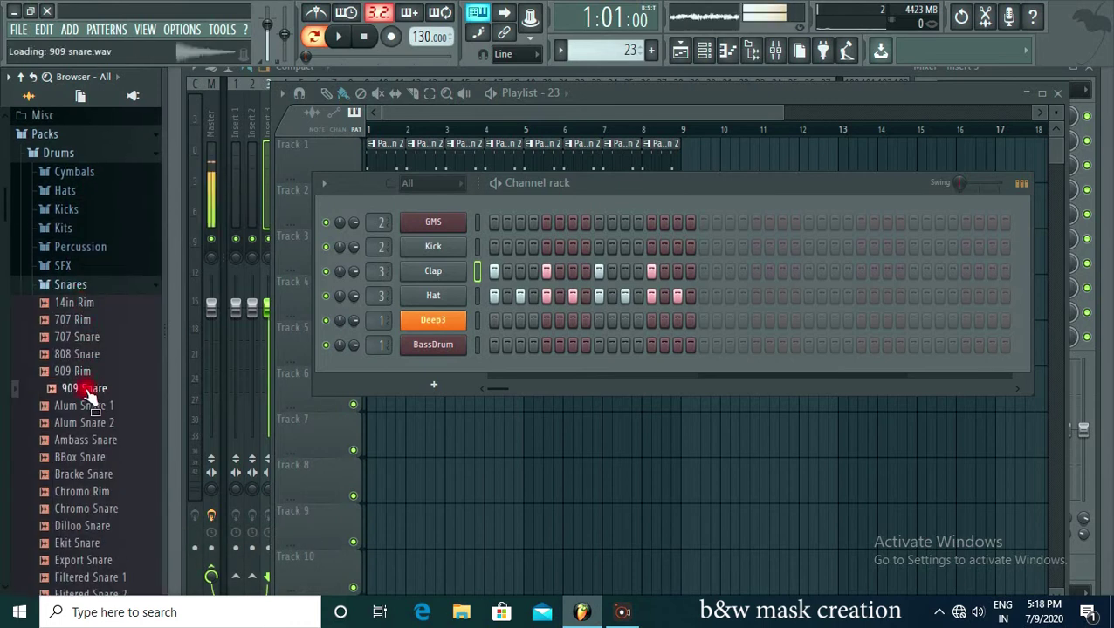
left_click(87, 460)
scroll(92, 419, "down", 10)
left_click(93, 389)
left_click(88, 422)
left_click(87, 440)
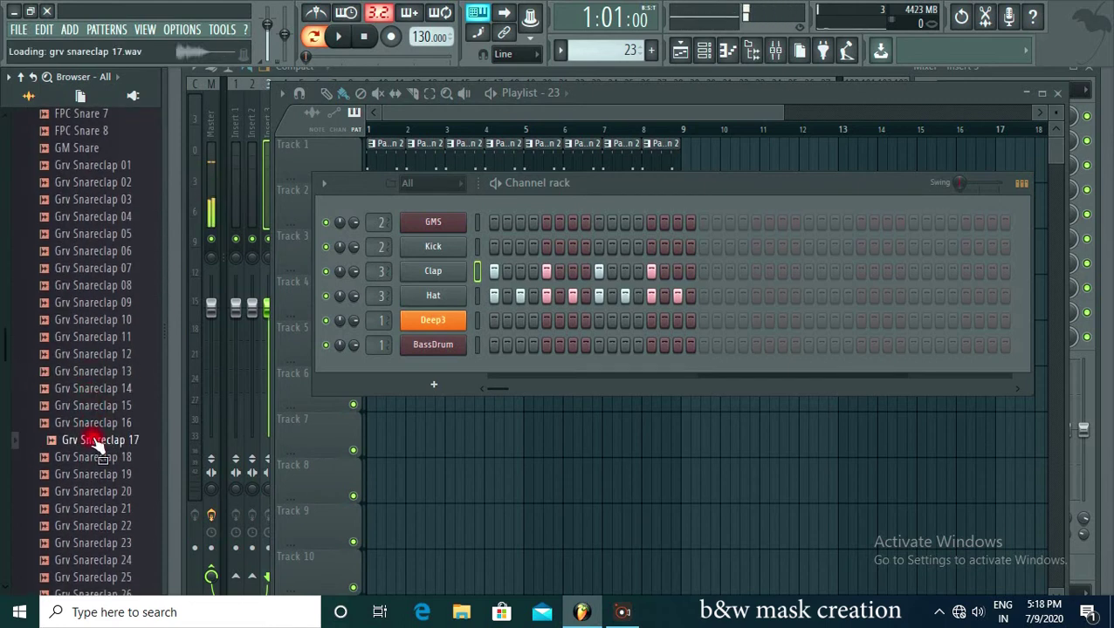
left_click(87, 199)
Compare the FPC snares, replace the Clap channel's sound with FPC Snare 5, and play the pattern.
scroll(98, 314, "up", 4)
left_click(94, 285)
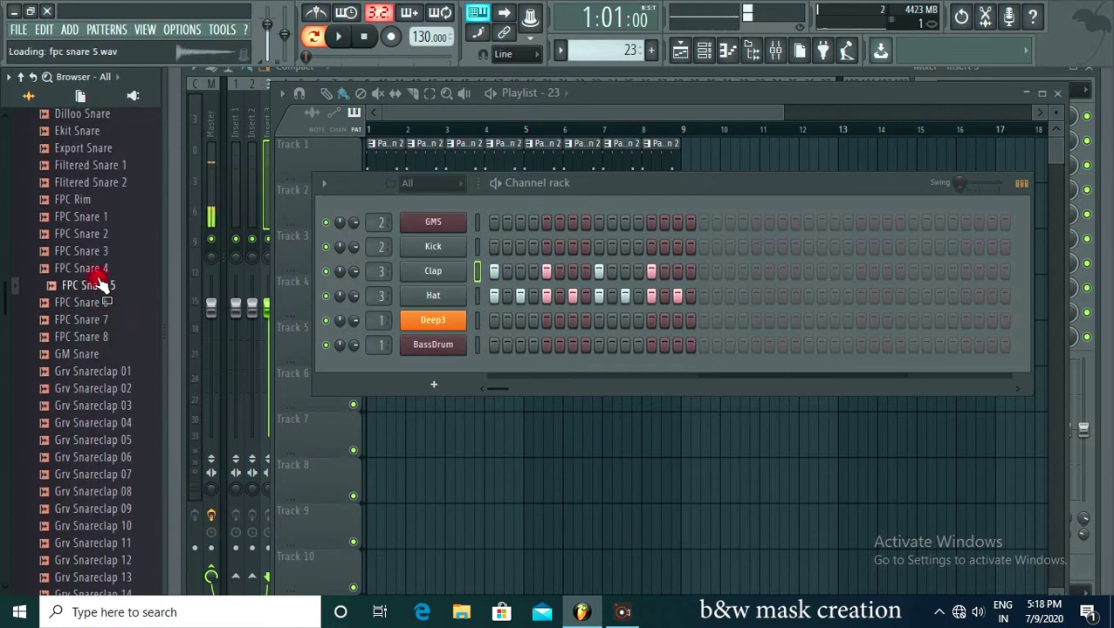
left_click(87, 251)
left_click(94, 285)
left_click_drag(98, 295, 433, 270)
left_click(495, 184)
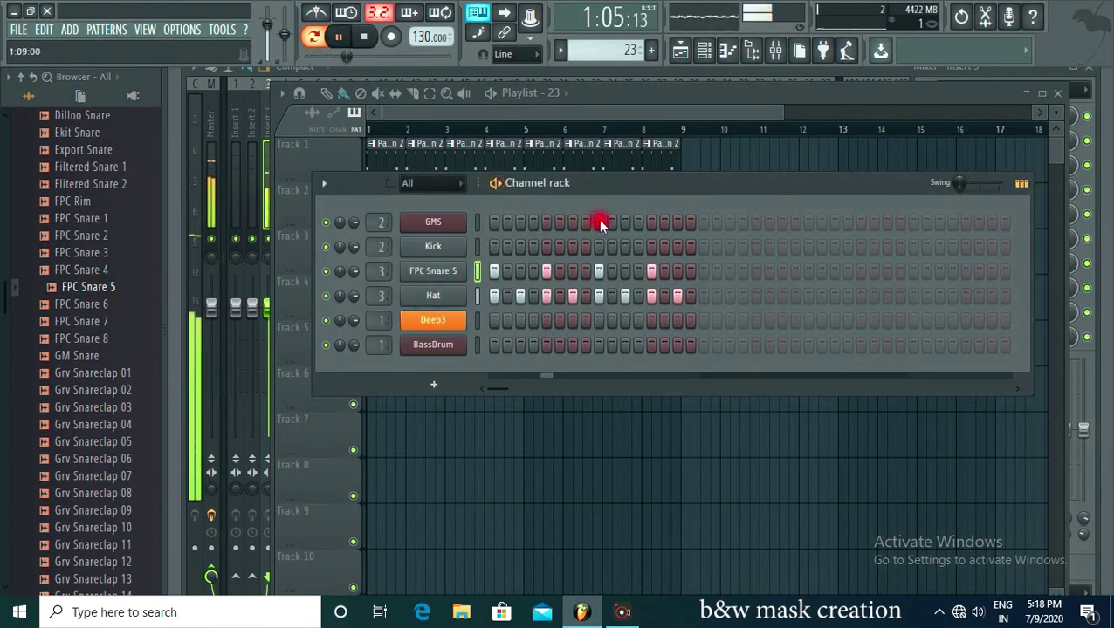
key("space")
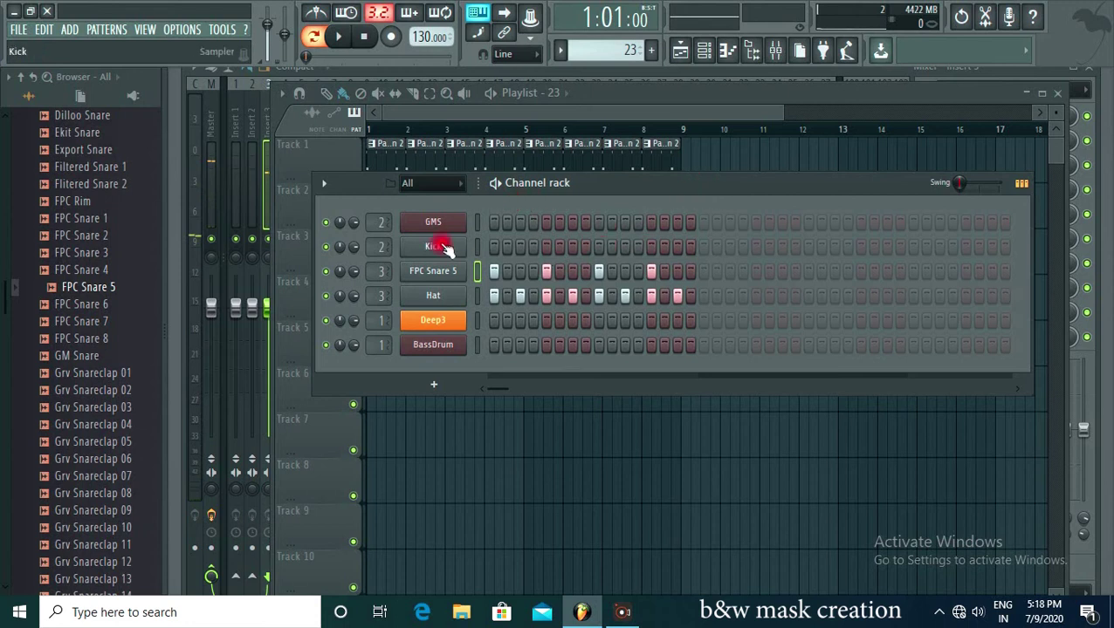
Open the FPC Snare 5 channel in the piano roll and play back its pattern.
right_click(445, 274)
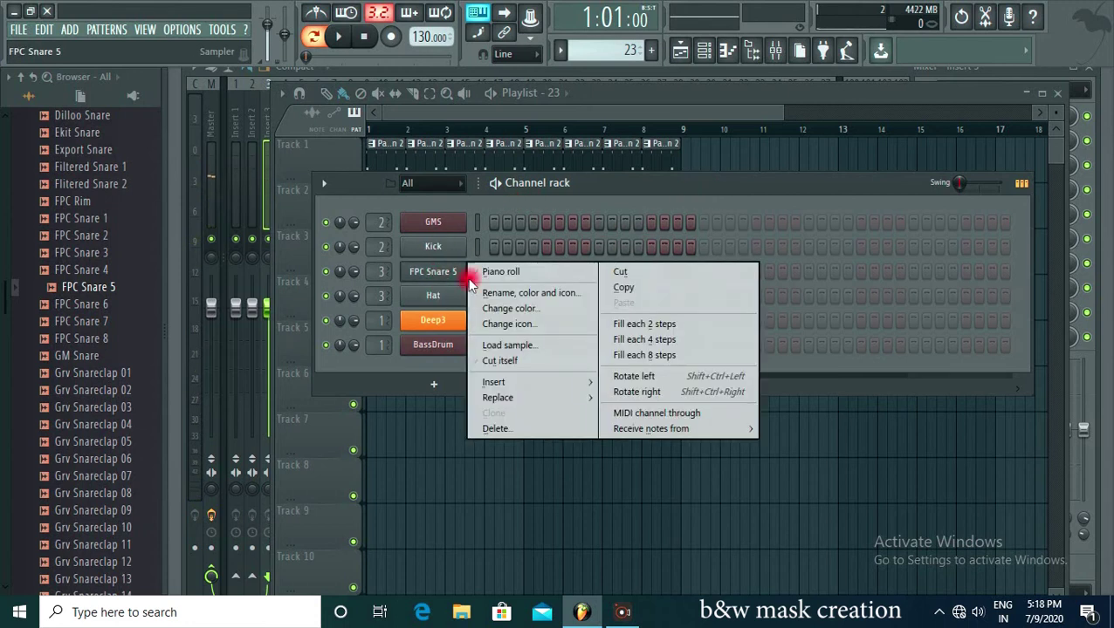
left_click(528, 273)
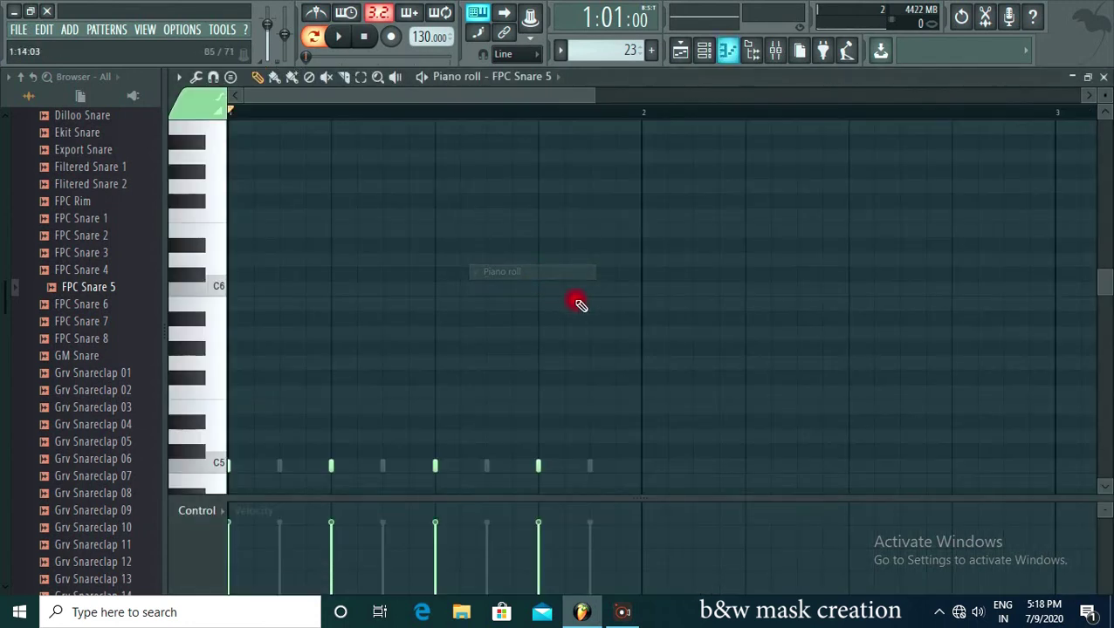
left_click_drag(600, 101, 1073, 174)
left_click(382, 468)
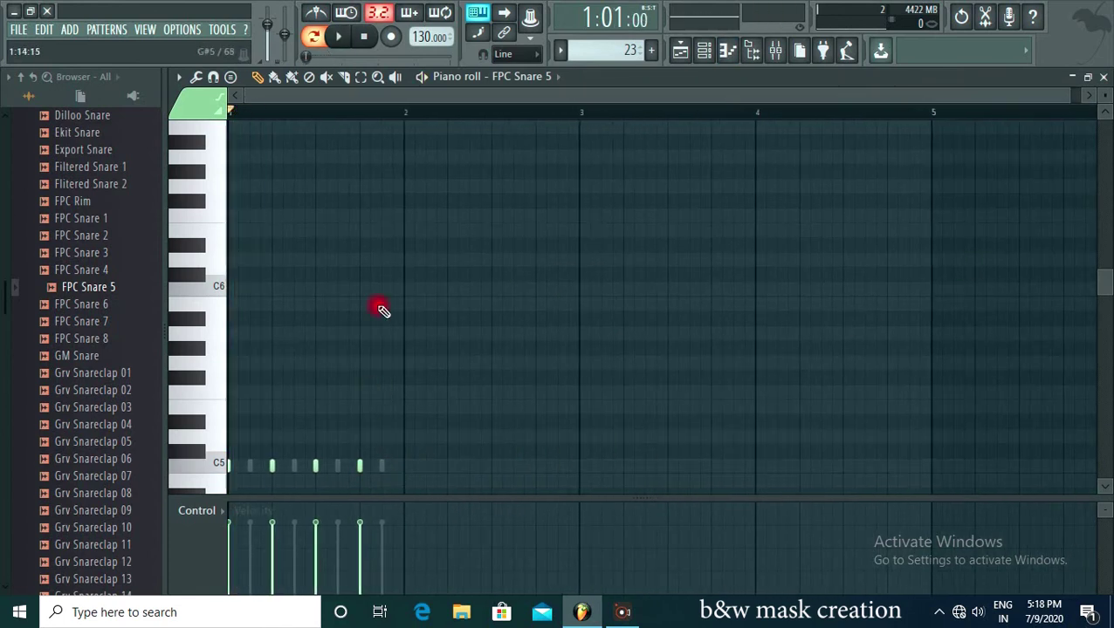
left_click(422, 78)
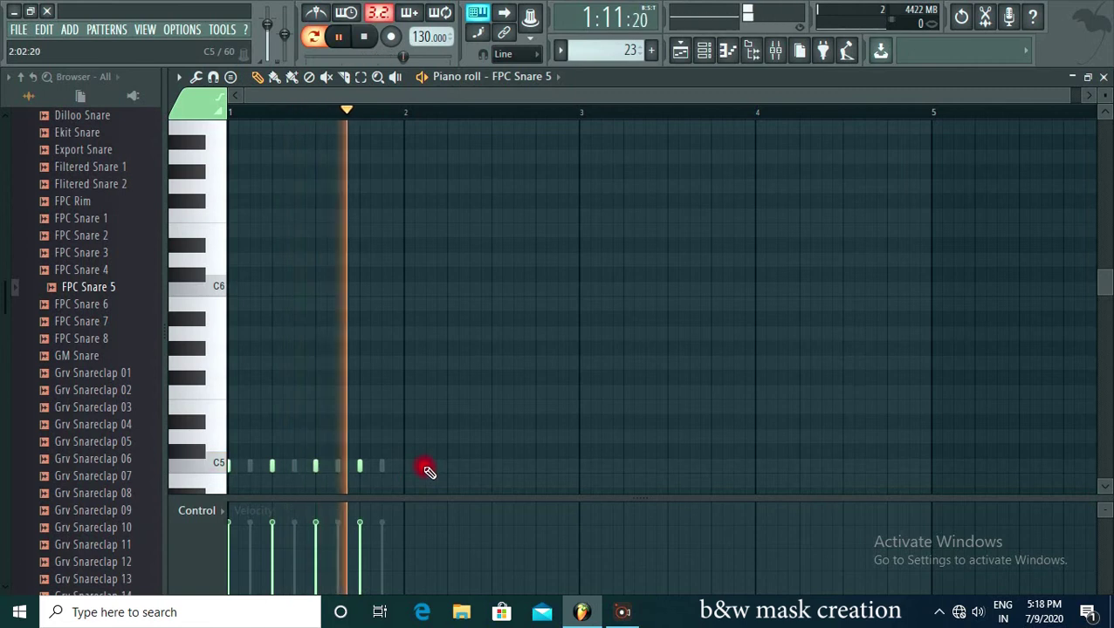
key("space")
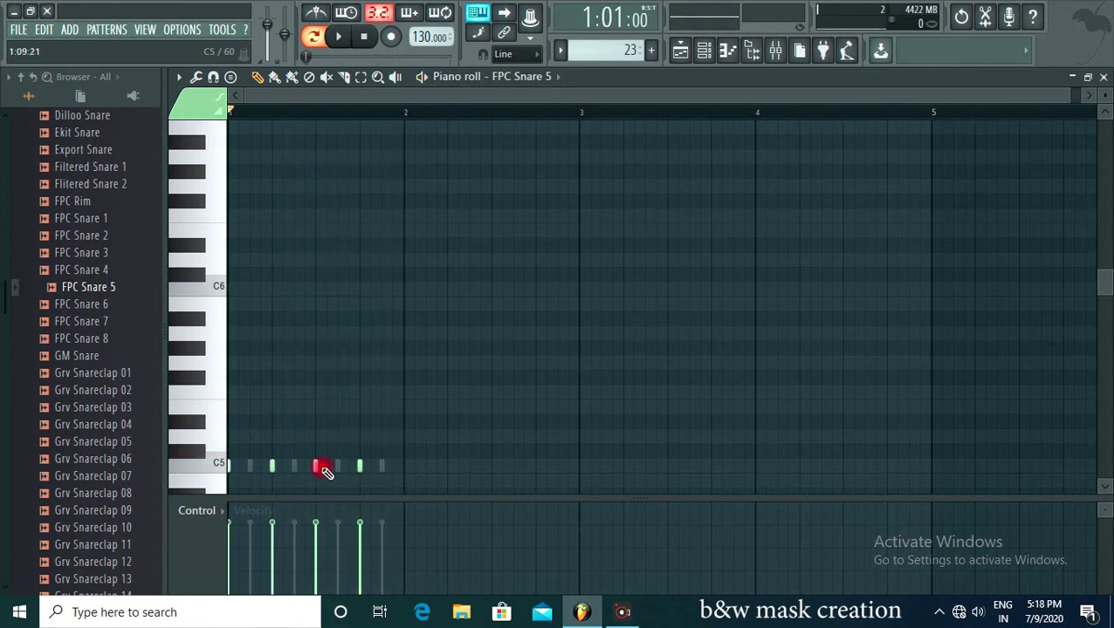
Add four consecutive one-step C5 notes to FPC Snare 5 from the start of bar 2.
left_click(407, 465)
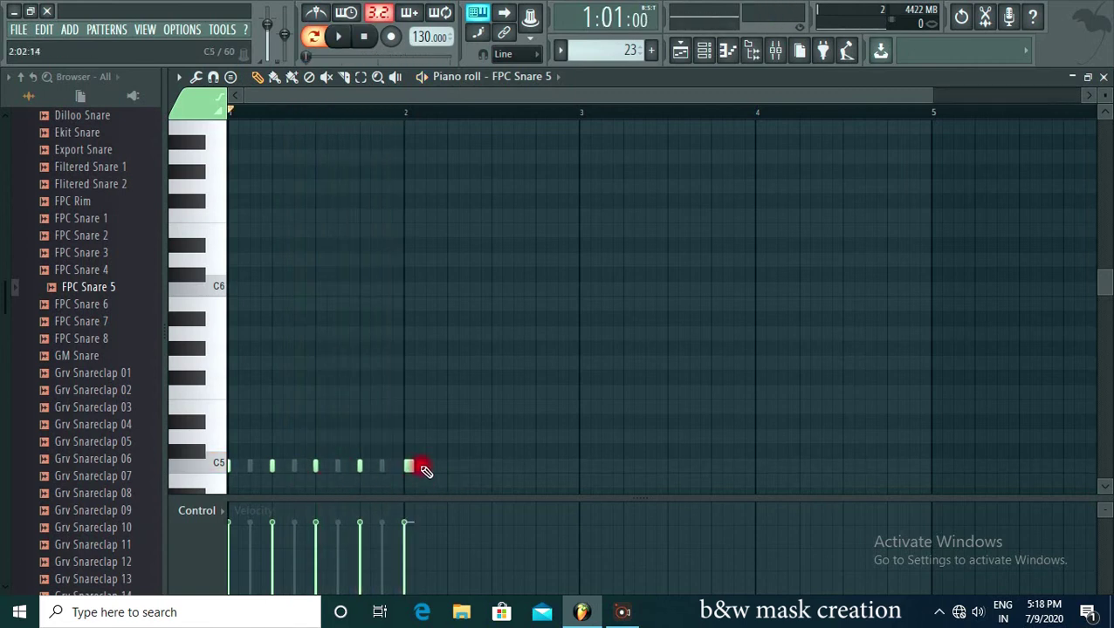
left_click_drag(431, 467, 422, 467)
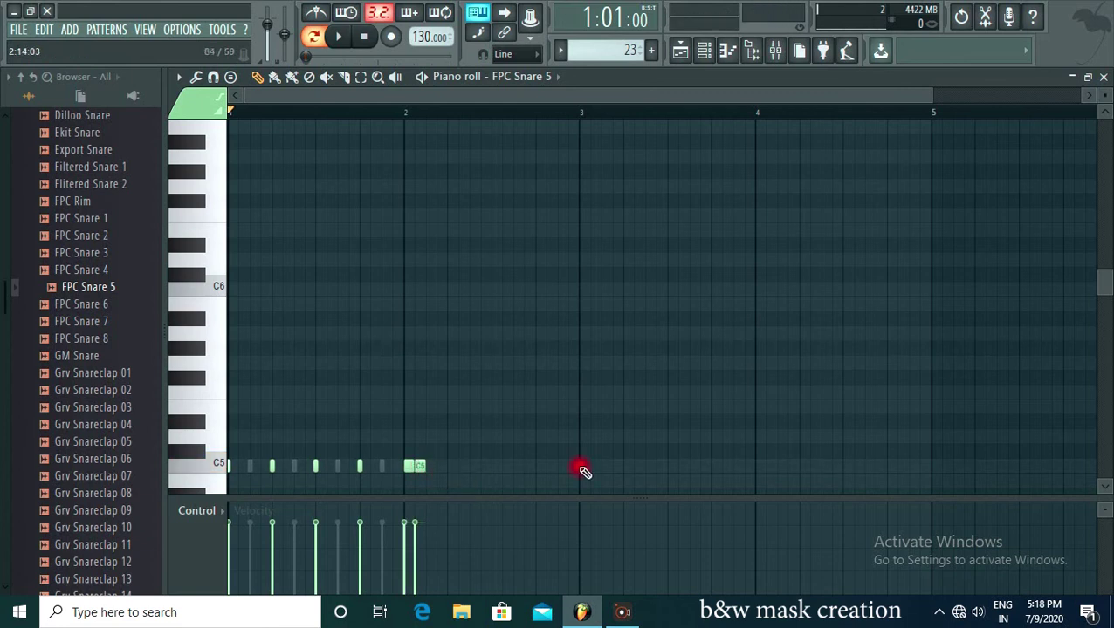
left_click_drag(930, 97, 608, 98)
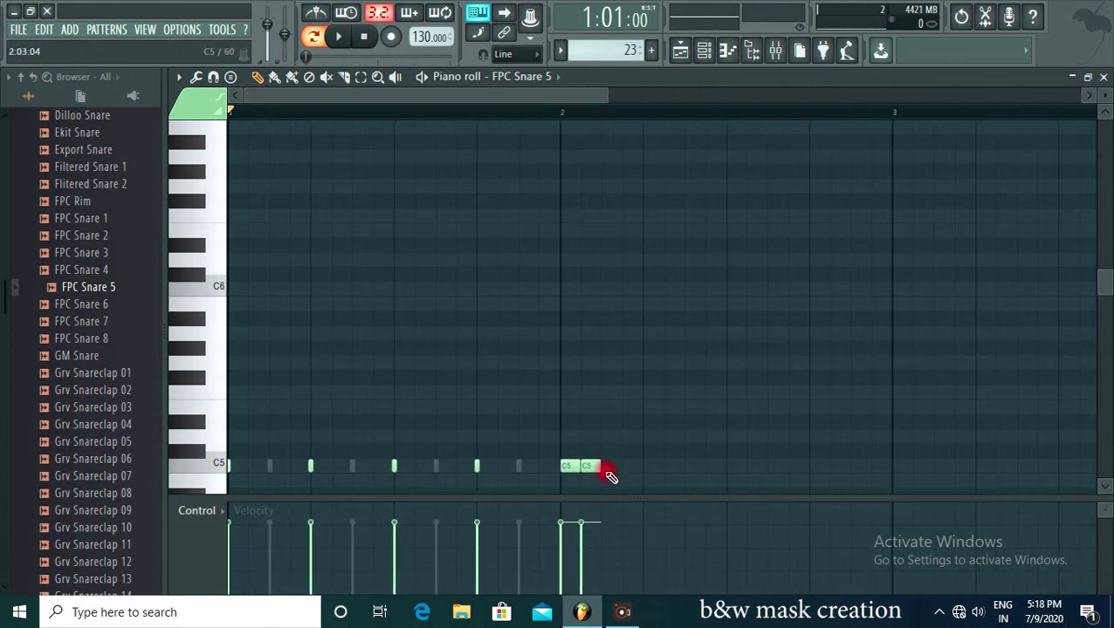
left_click(608, 469)
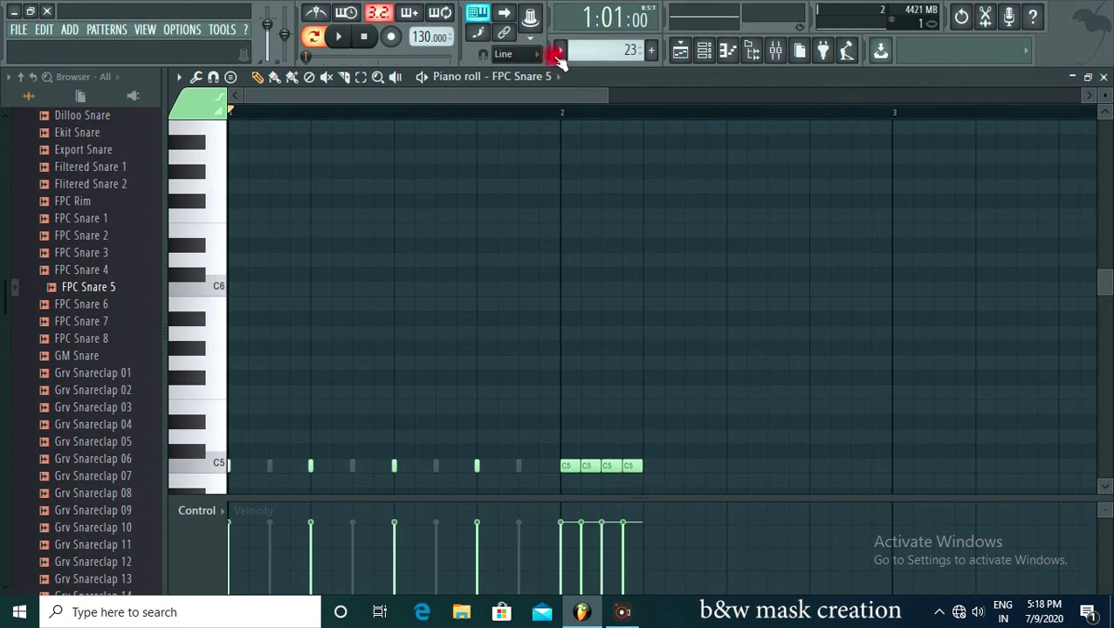
Extend the C5 run with four more notes to the middle of bar 2 and play it back from bar 2.
left_click(573, 113)
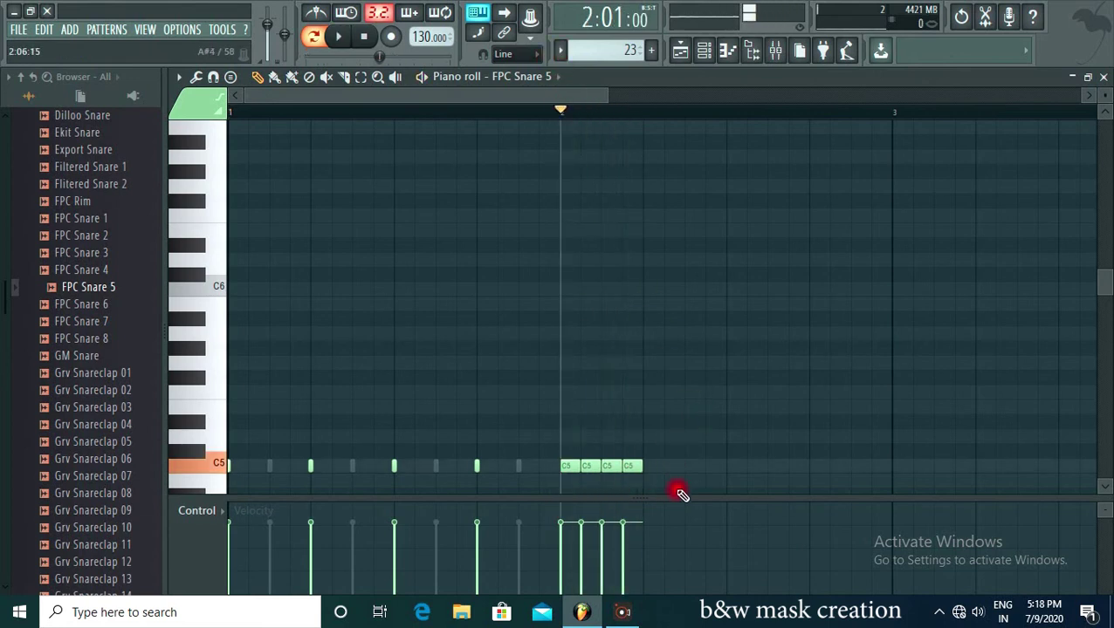
left_click(654, 471)
left_click(665, 469)
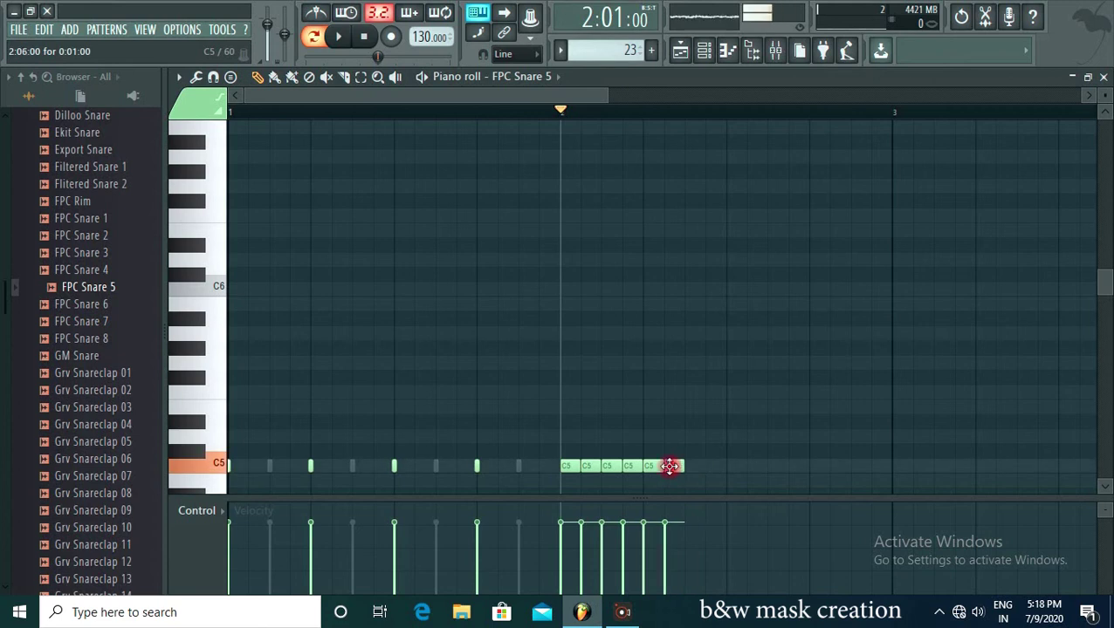
left_click(707, 469)
key("space")
key("space")
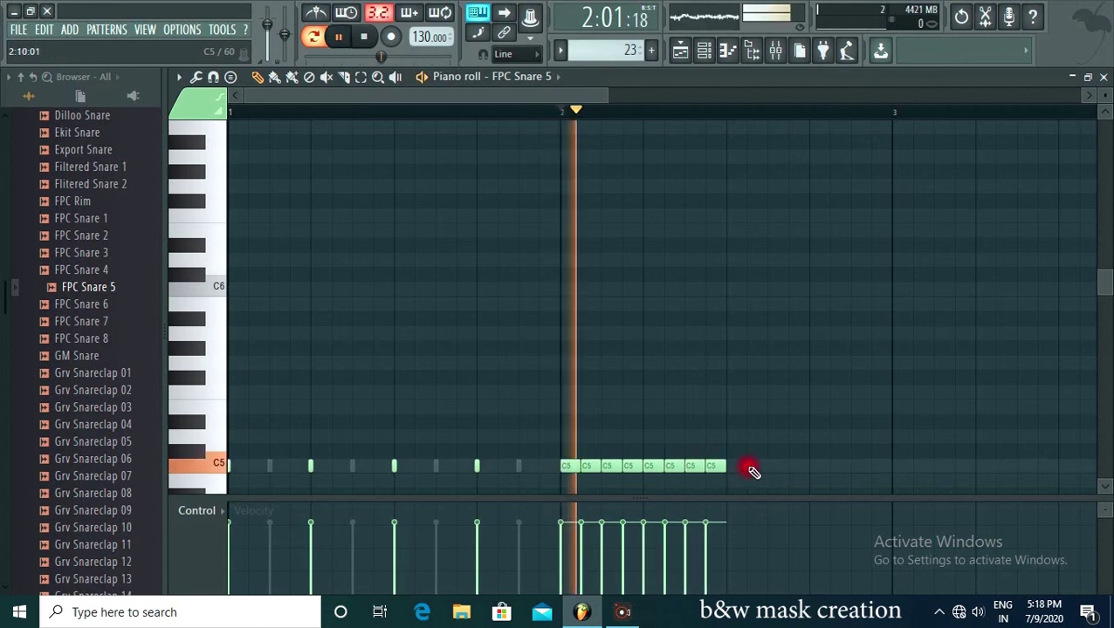
key("space")
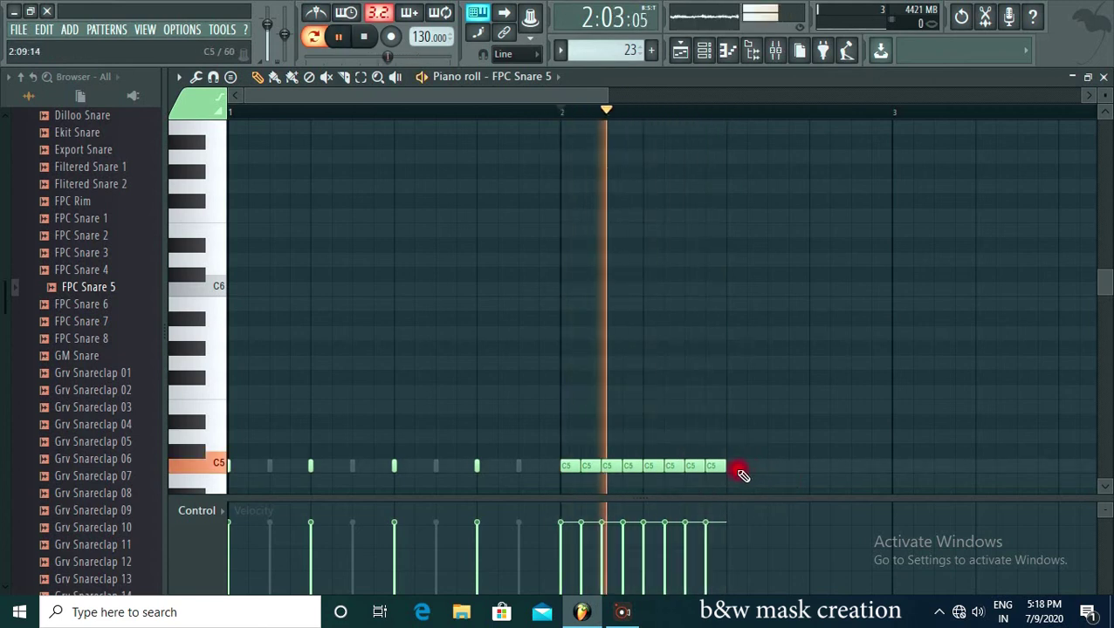
key("space")
Fill the remaining steps of bar 2 with consecutive C5 notes up to the start of bar 3.
left_click(738, 469)
left_click(761, 471)
left_click(790, 470)
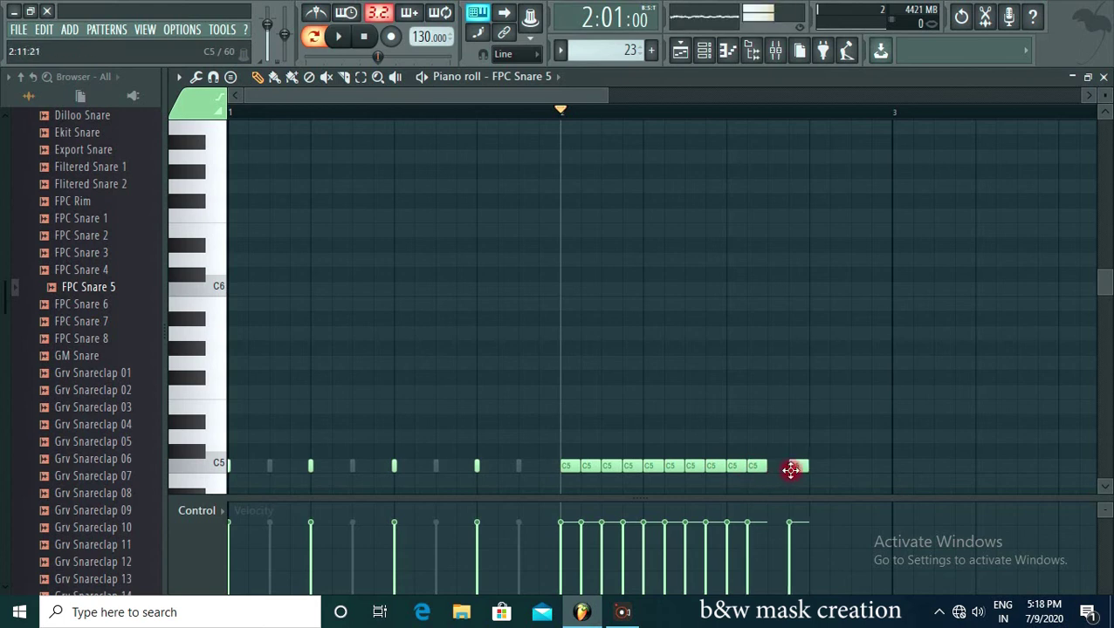
left_click(834, 471)
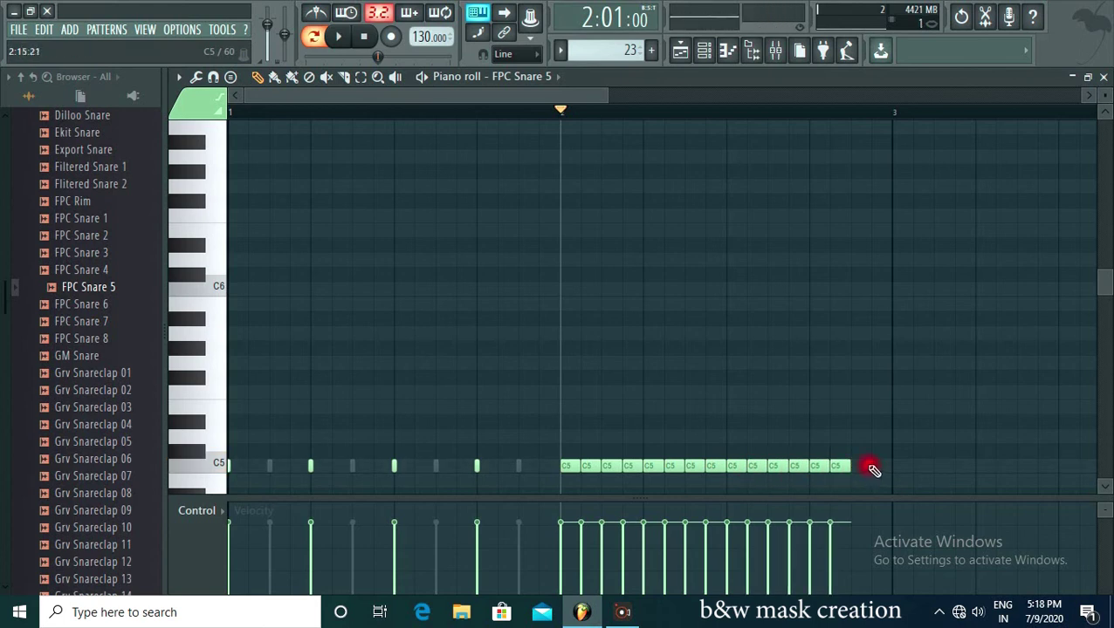
left_click(876, 469)
left_click(861, 468)
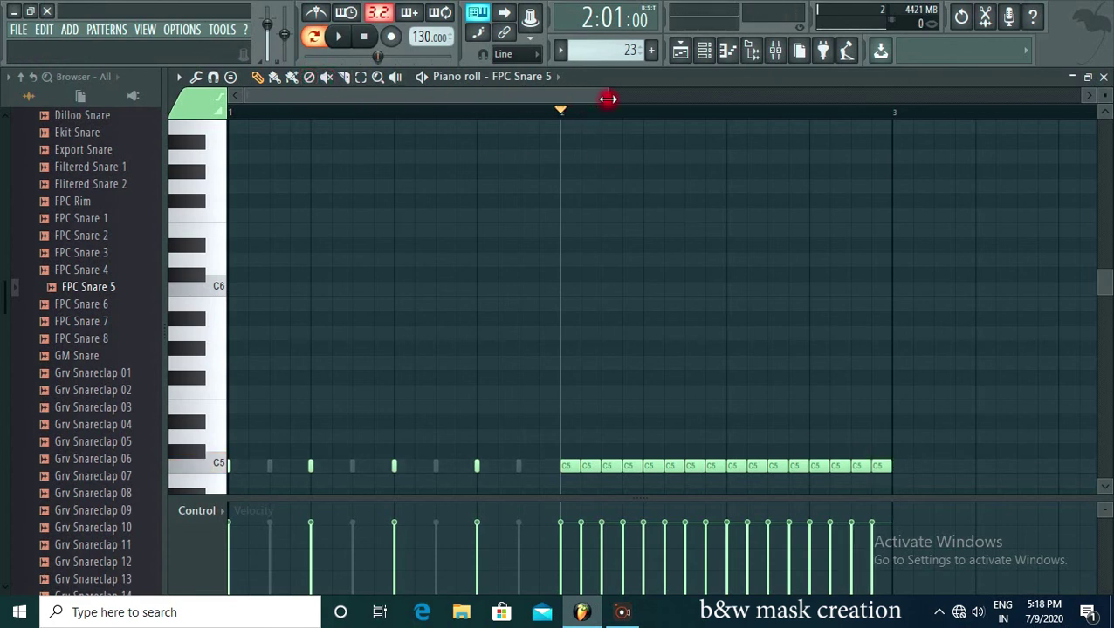
Try a finer note snap with a short C5 note just after the start of bar 3.
left_click_drag(607, 99, 1009, 98)
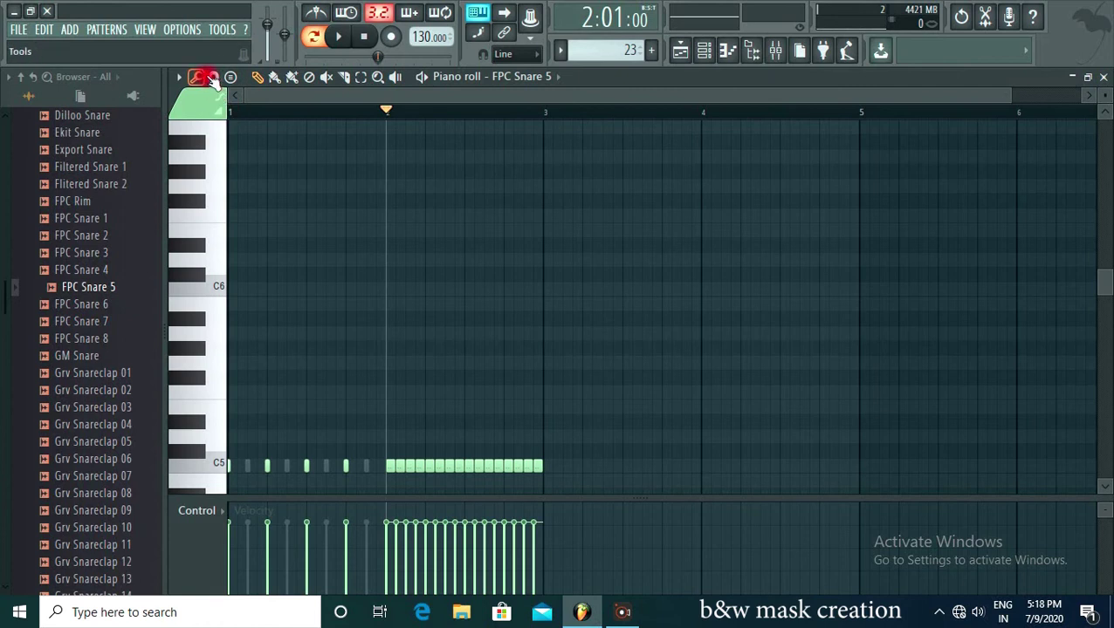
left_click(214, 79)
left_click(243, 263)
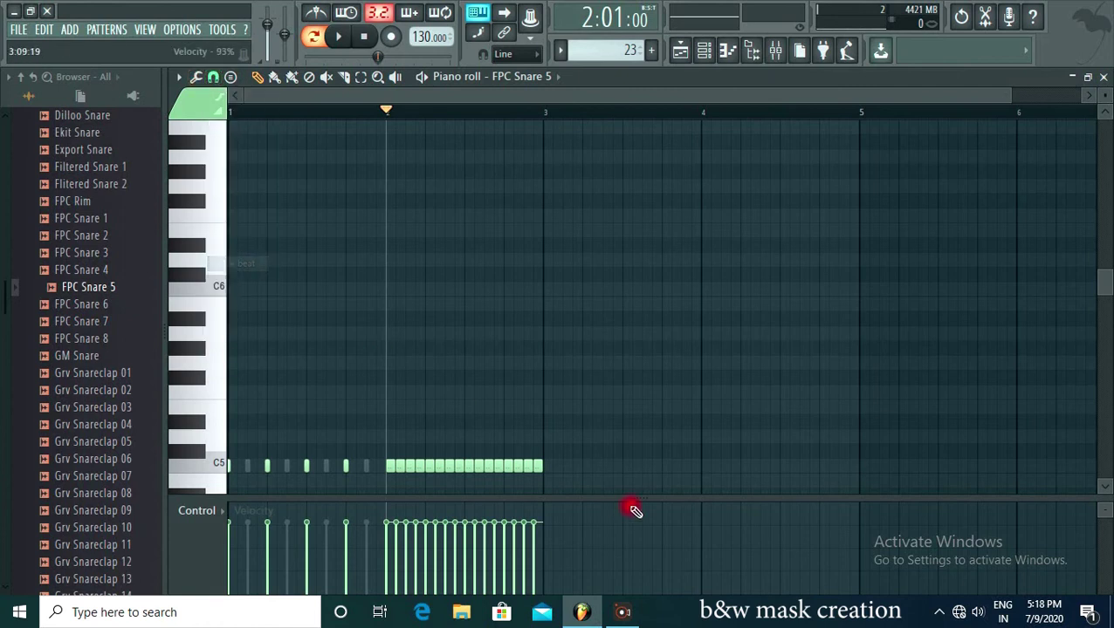
left_click(553, 470)
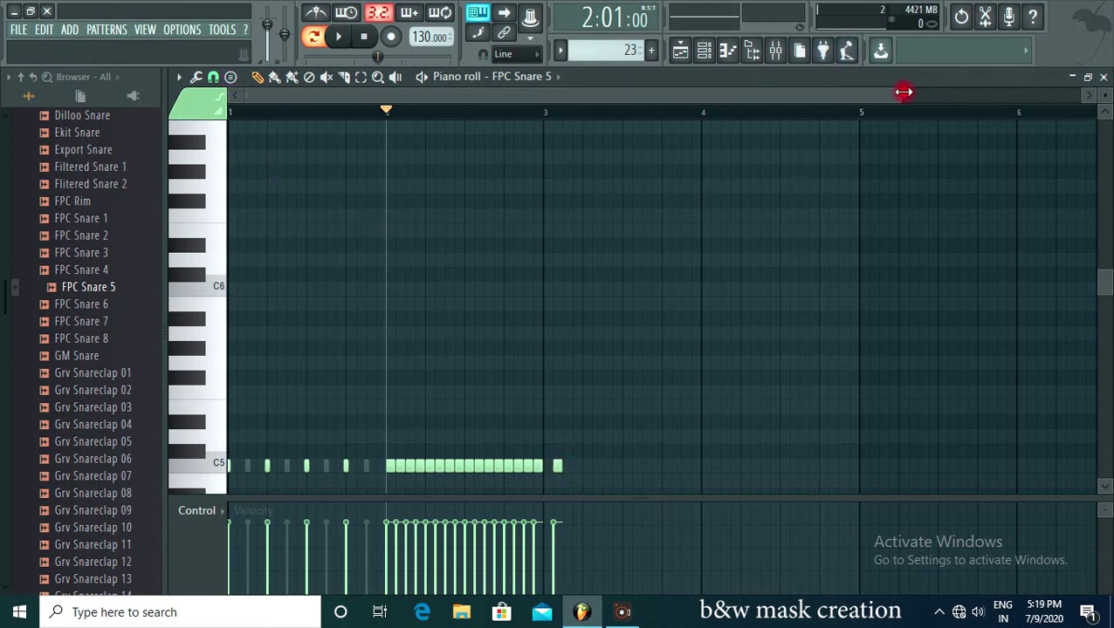
left_click_drag(899, 96, 576, 96)
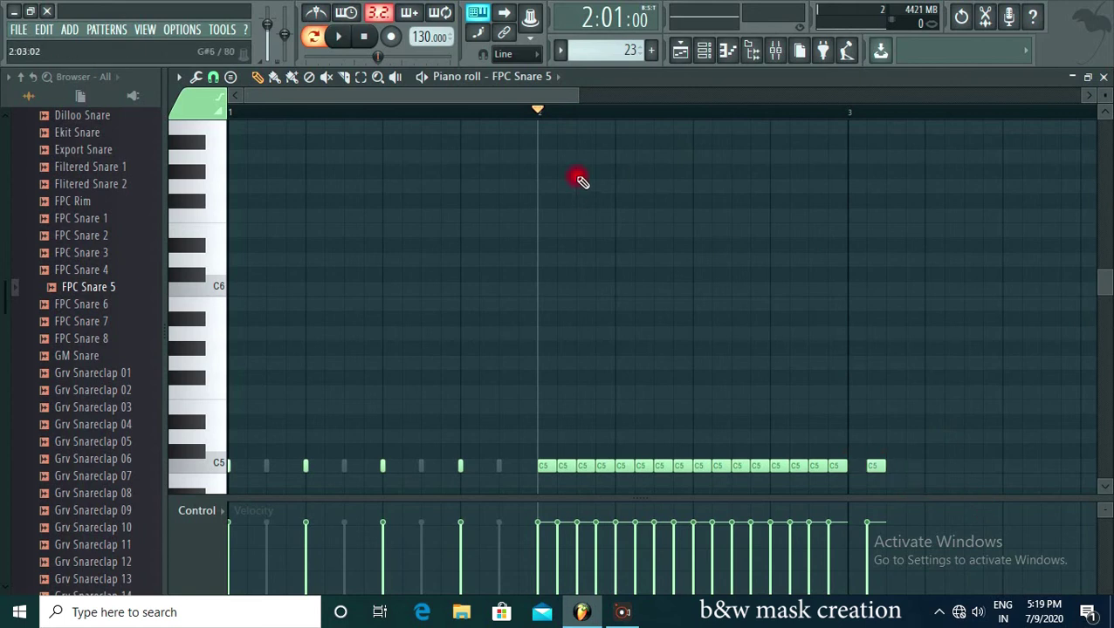
left_click(218, 77)
left_click_drag(874, 467, 853, 469)
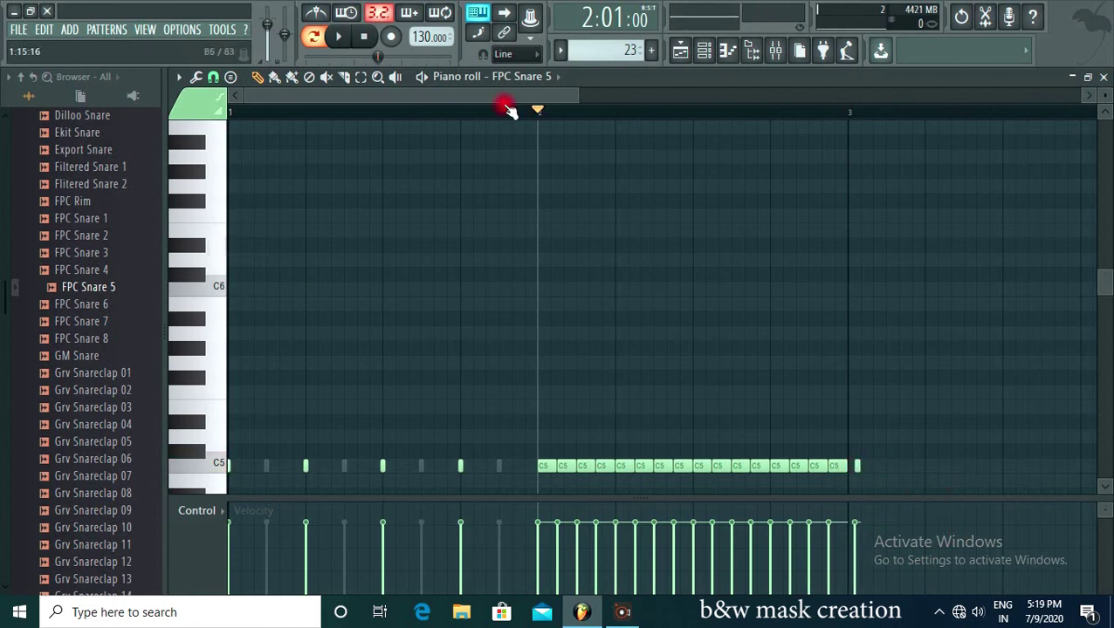
Try short C5 notes across the end of bar 2 and the start of bar 3, spacing out the last ones, and play them back.
mouse_move(578, 93)
left_mouse_down()
mouse_move(373, 95)
mouse_move(569, 109)
left_mouse_up()
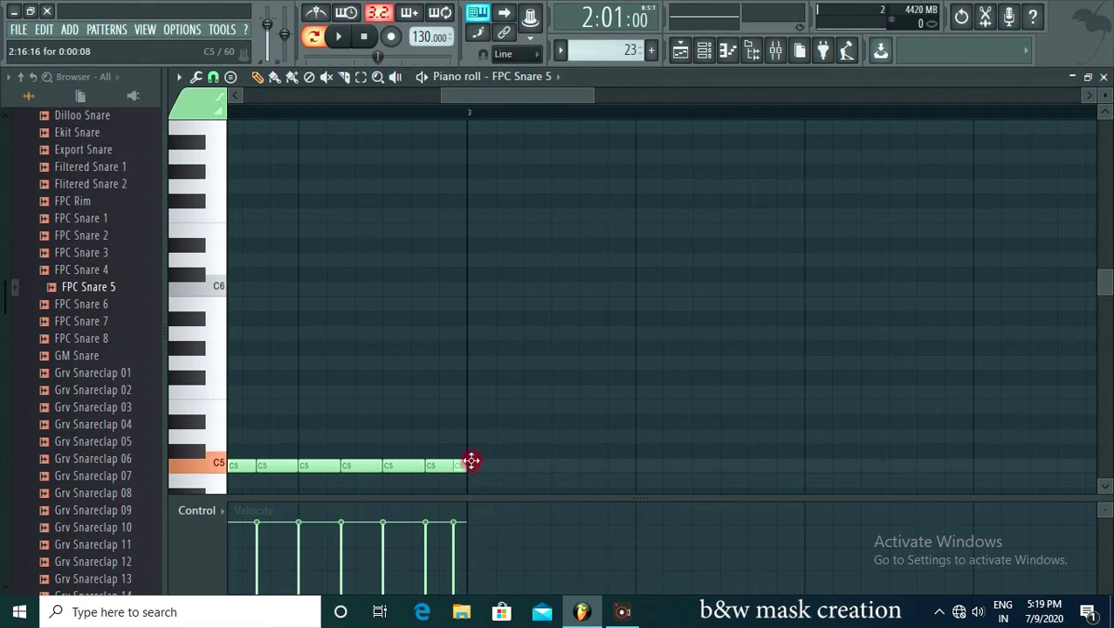
left_click(471, 474)
left_click(494, 478)
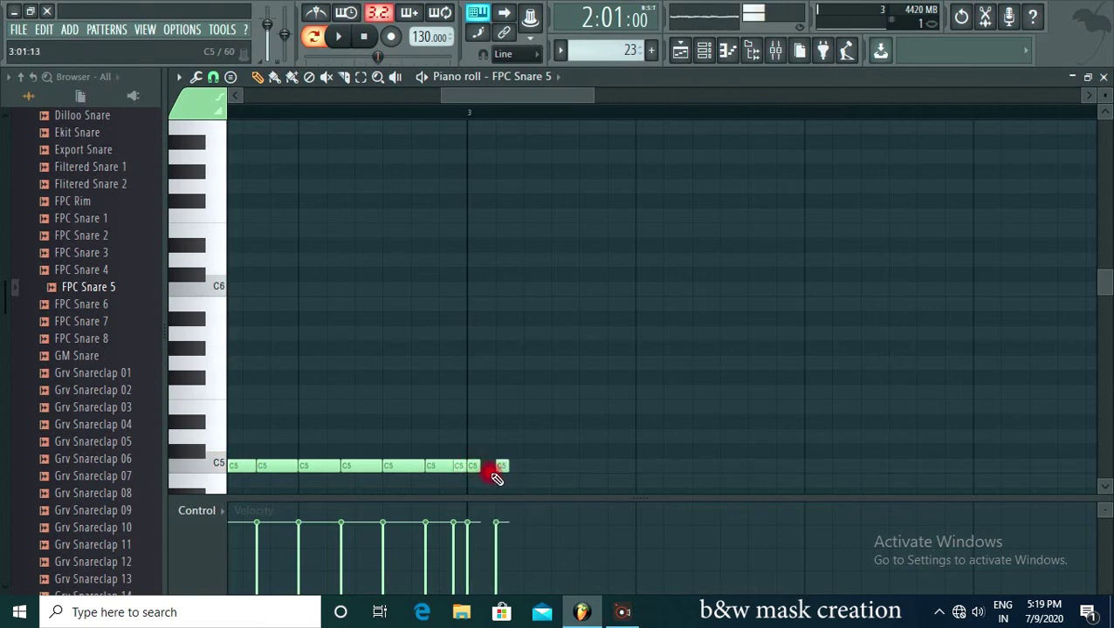
left_click(493, 466)
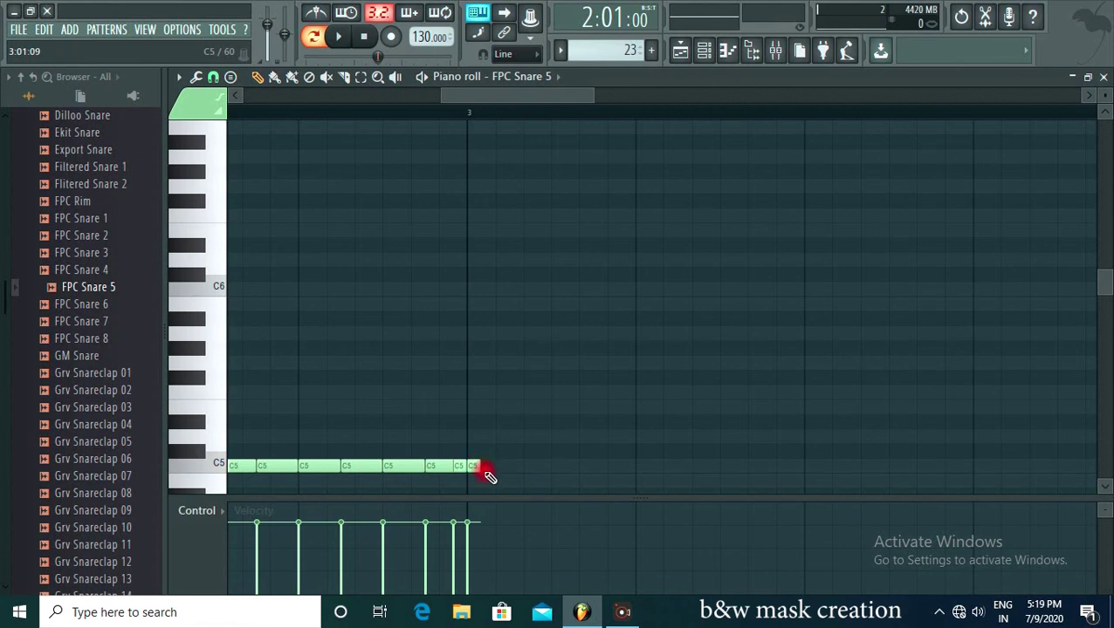
left_click_drag(592, 98, 498, 97)
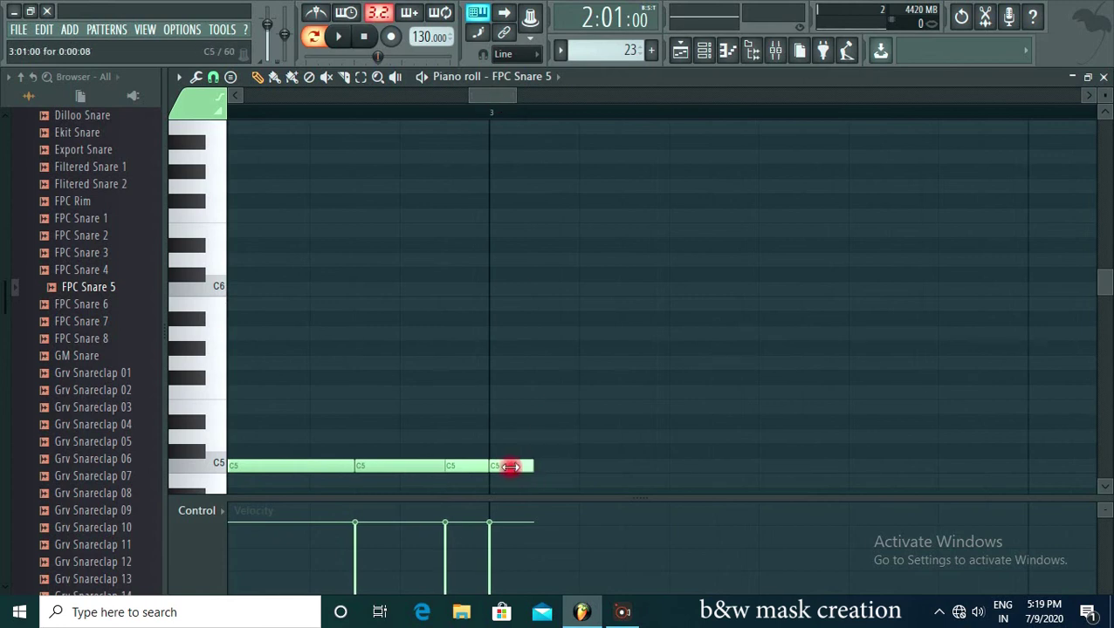
left_click(583, 466)
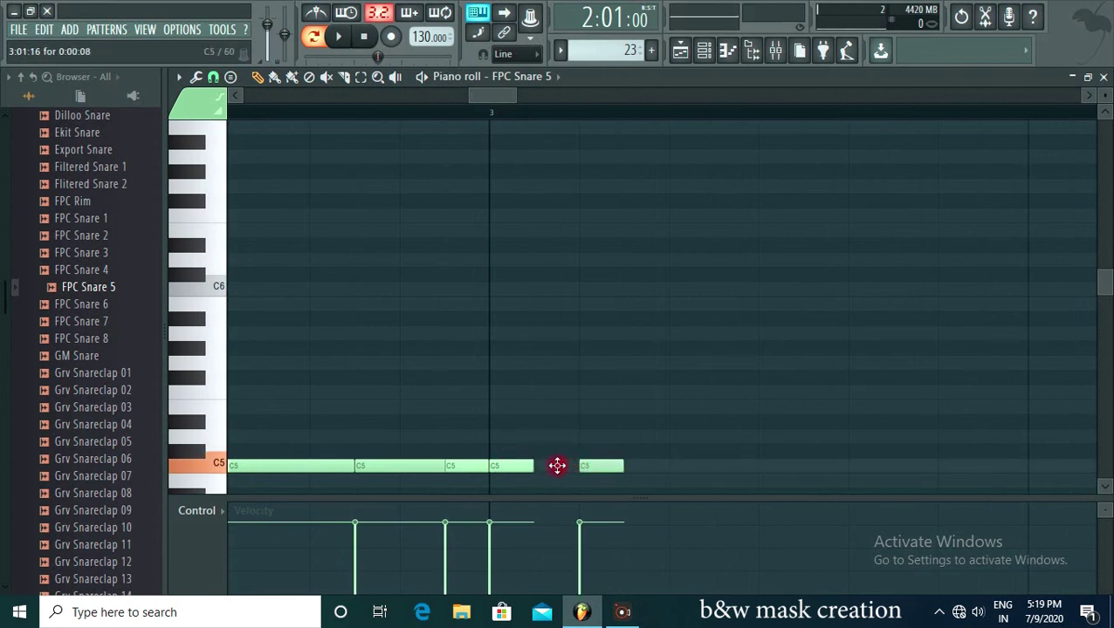
left_click(677, 467)
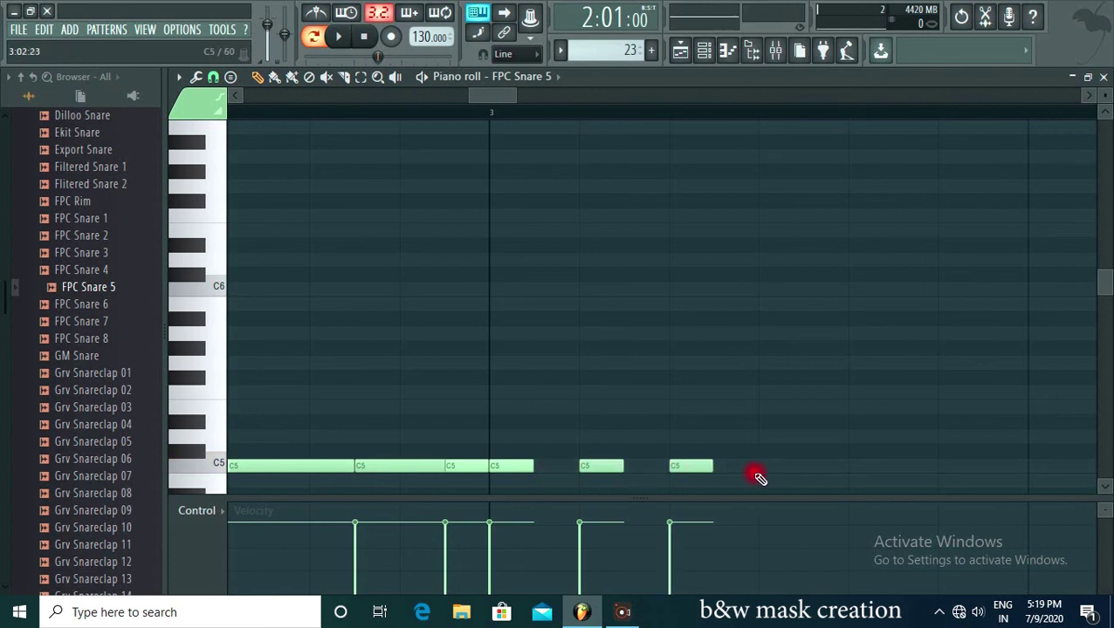
left_click(763, 467)
key("space")
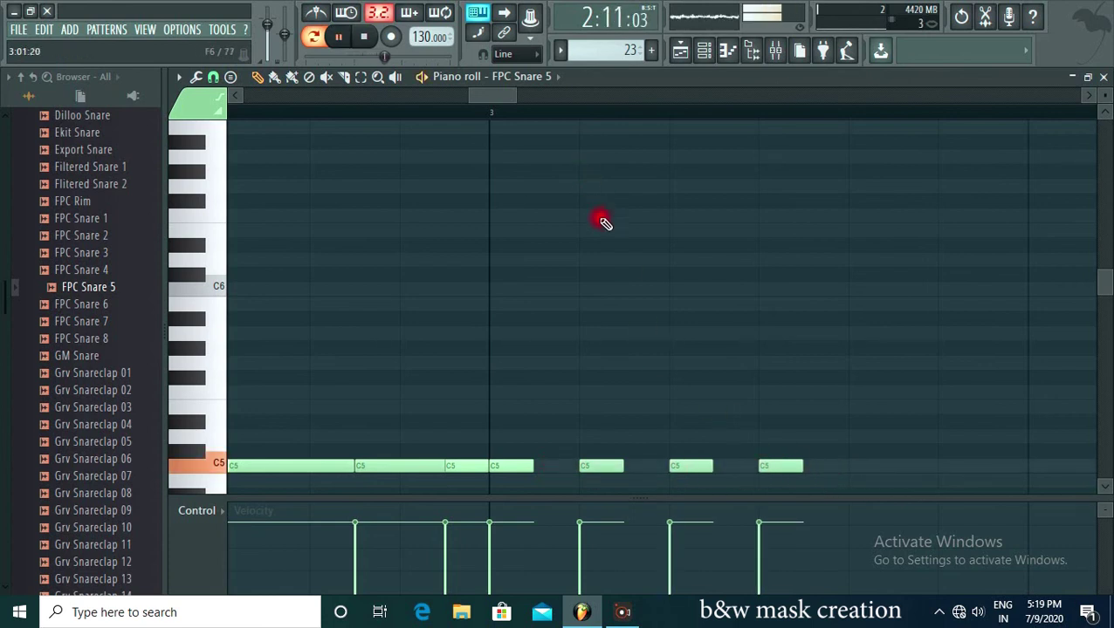
key("space")
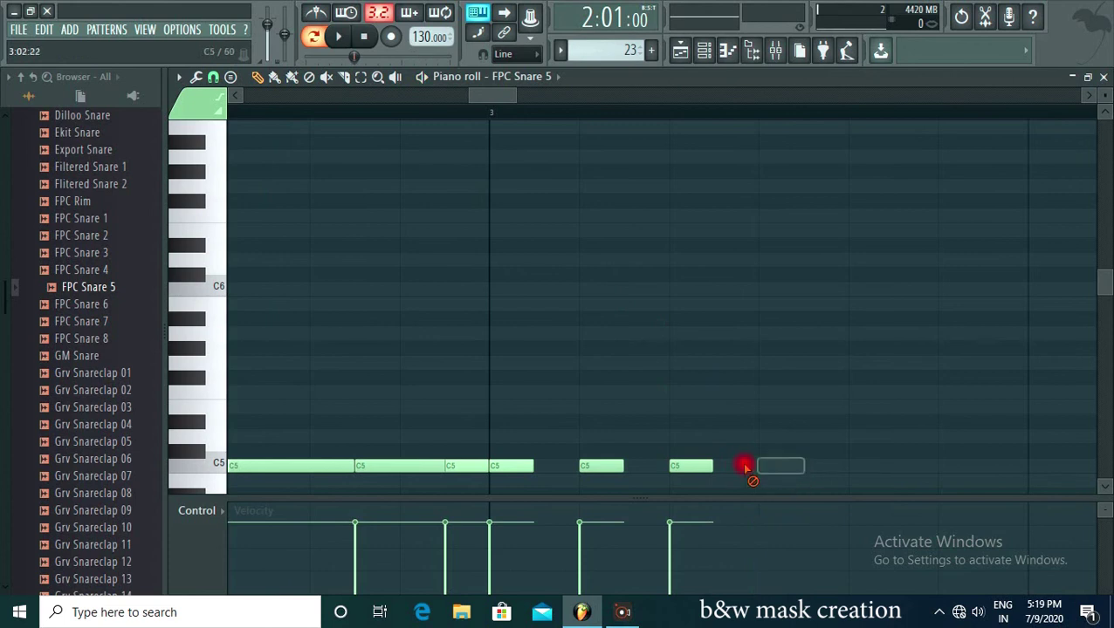
Delete all C5 notes in bar 3 and on the last step of bar 2, and play back the pattern.
right_click(690, 466)
right_click(600, 467)
right_click(511, 466)
right_click(467, 467)
right_click(397, 467)
key("space")
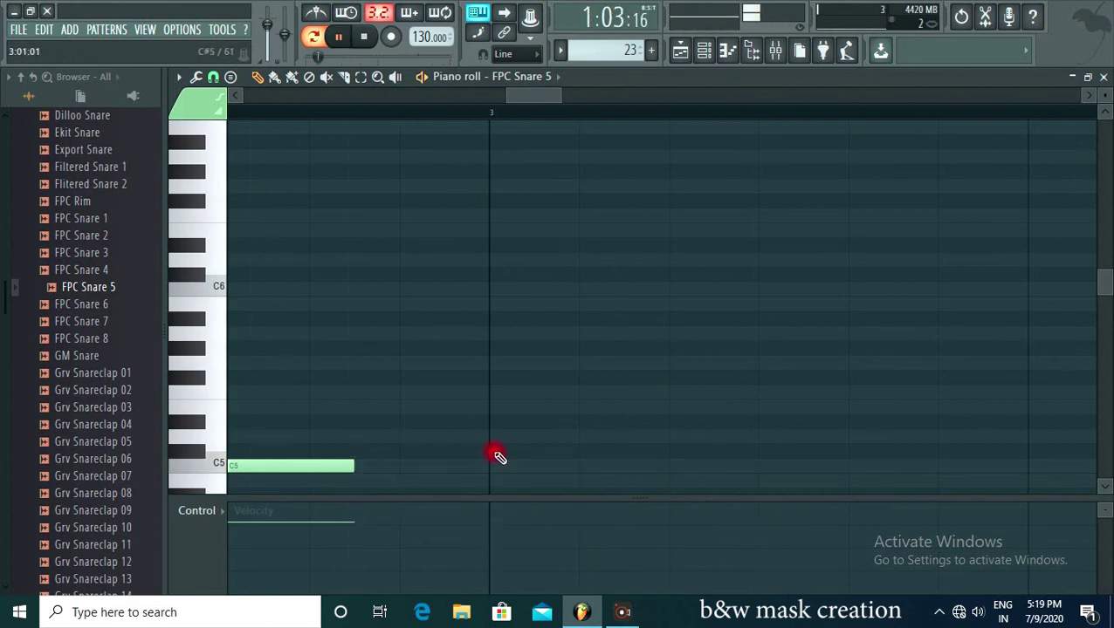
key("space")
Close the piano roll and place a pattern 23 clip on Track 3 of the playlist, starting at bar 13.
left_click(1103, 78)
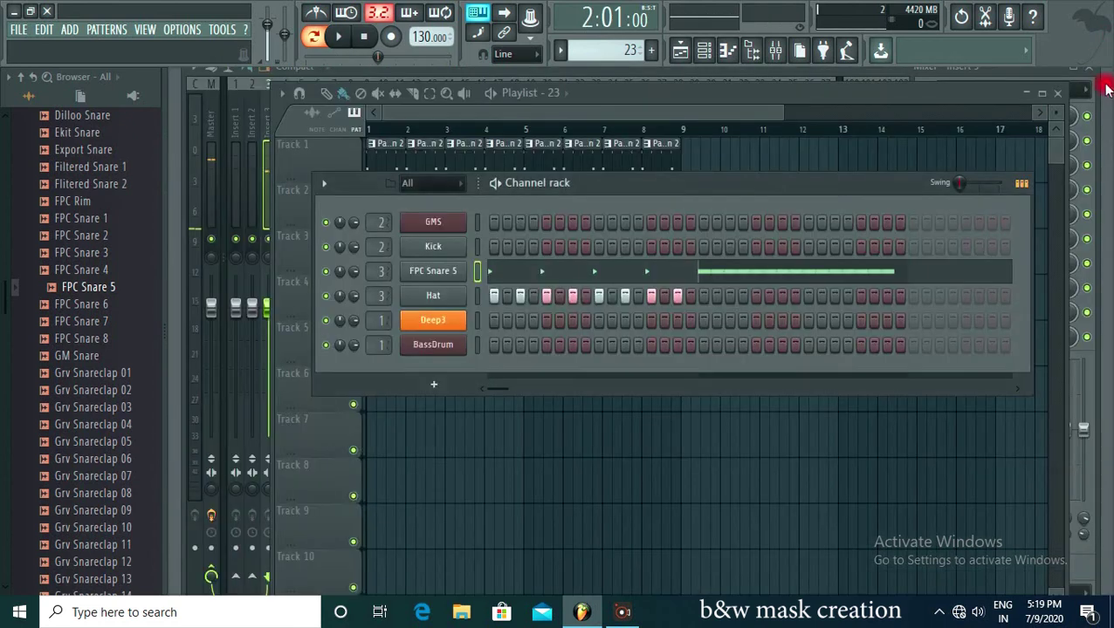
left_click(729, 162)
left_click_drag(769, 158, 881, 244)
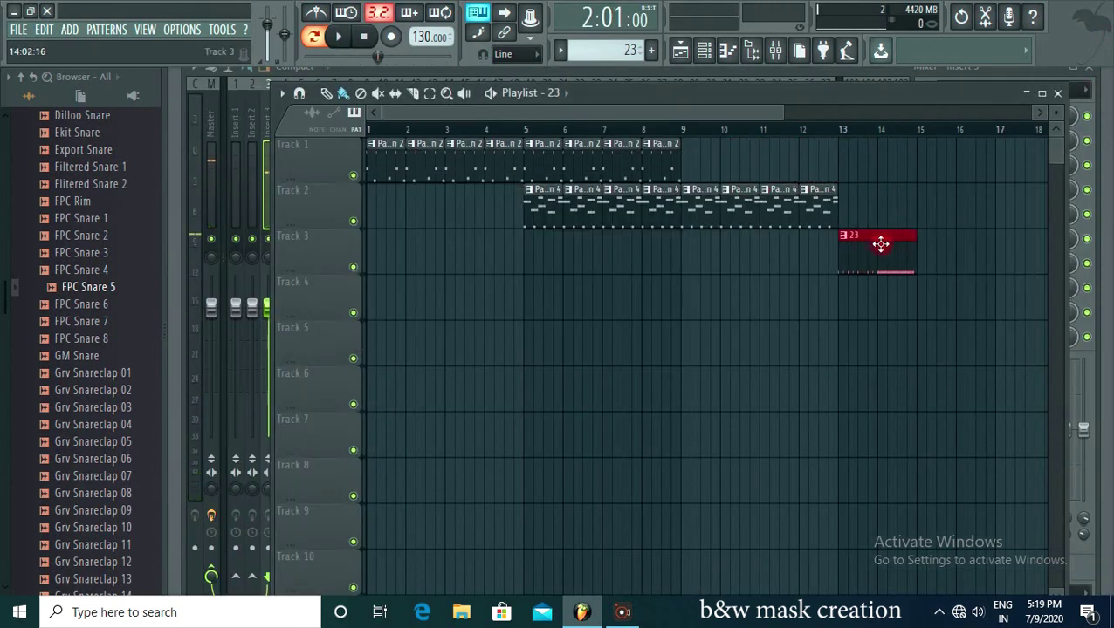
Play the song from late in bar 8 into the pattern 23 clip to check the transition.
left_click(672, 136)
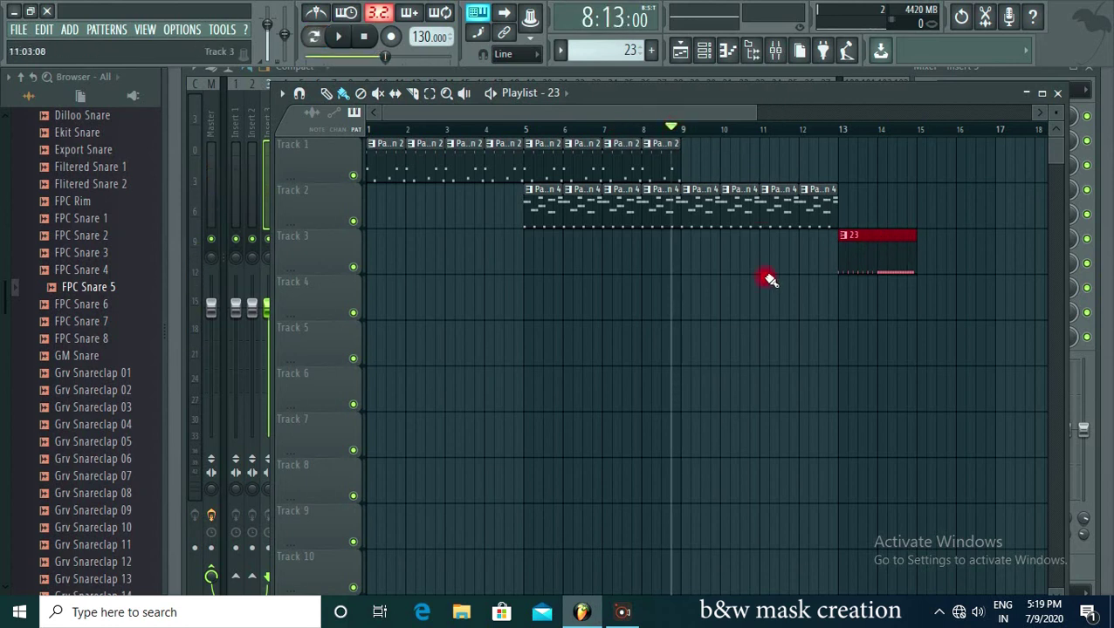
key("space")
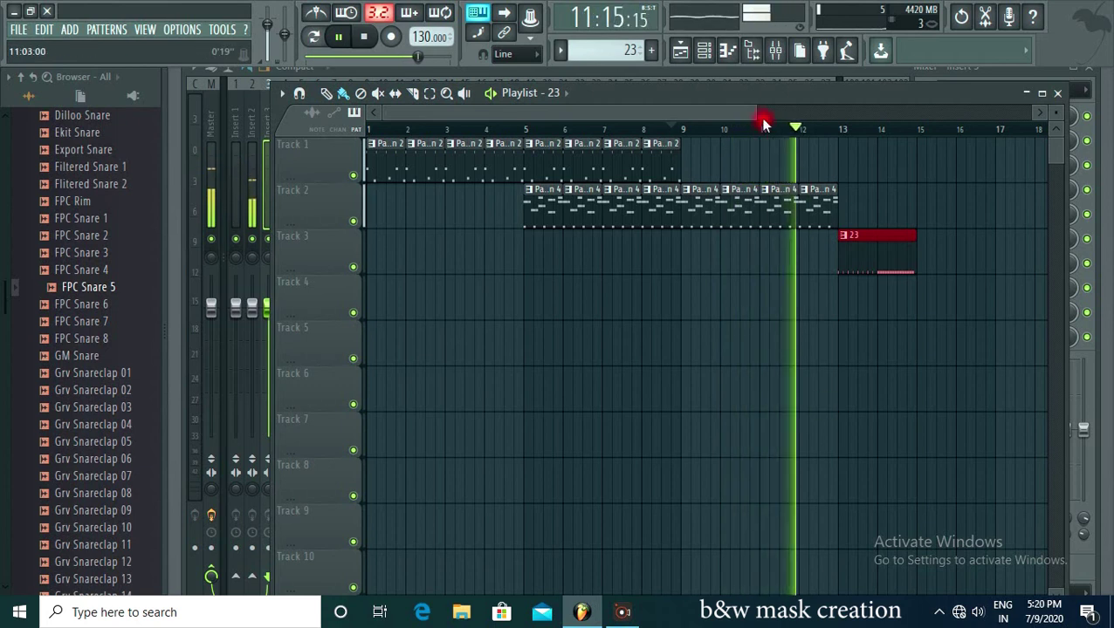
left_click_drag(765, 114, 935, 141)
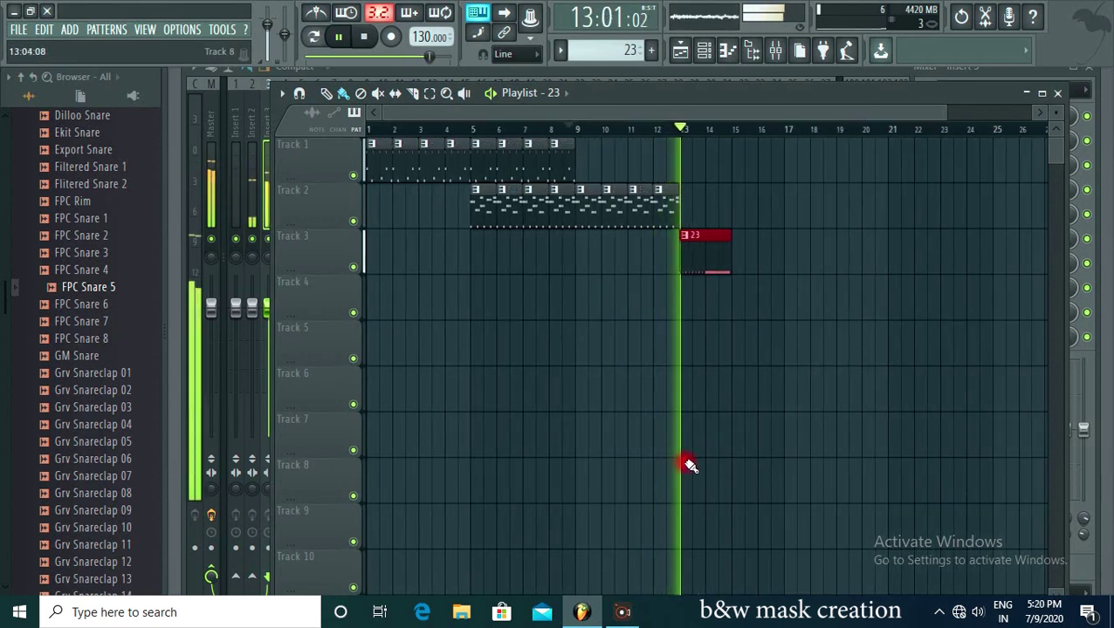
key("space")
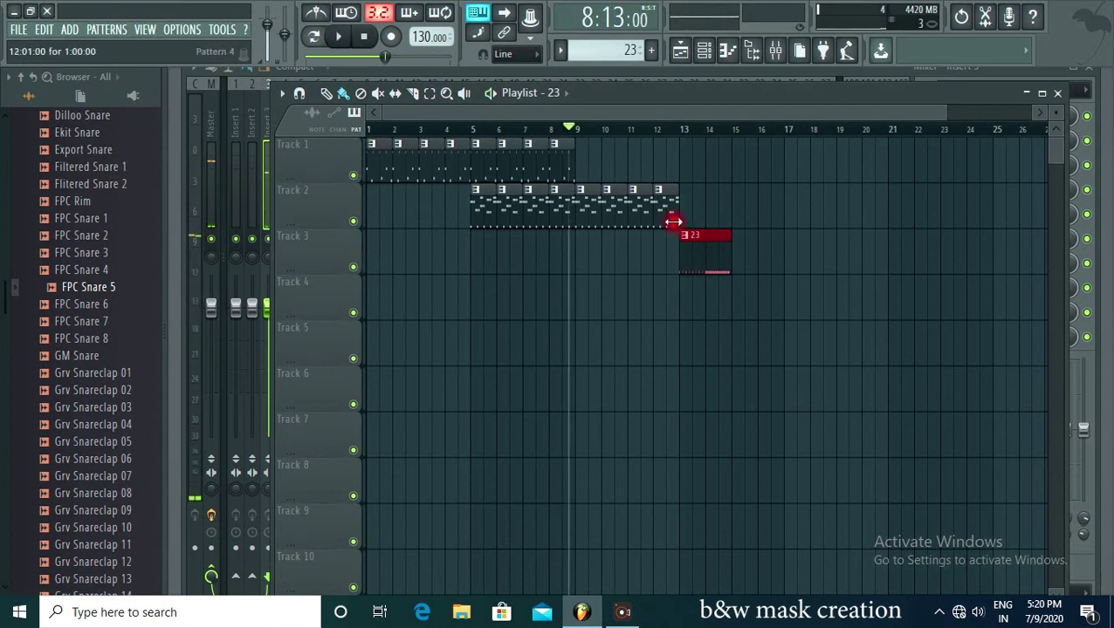
Add a Pattern 4 clip on Track 2 at bar 13, trim it to half a bar, and play the song from bar 13.
key("space")
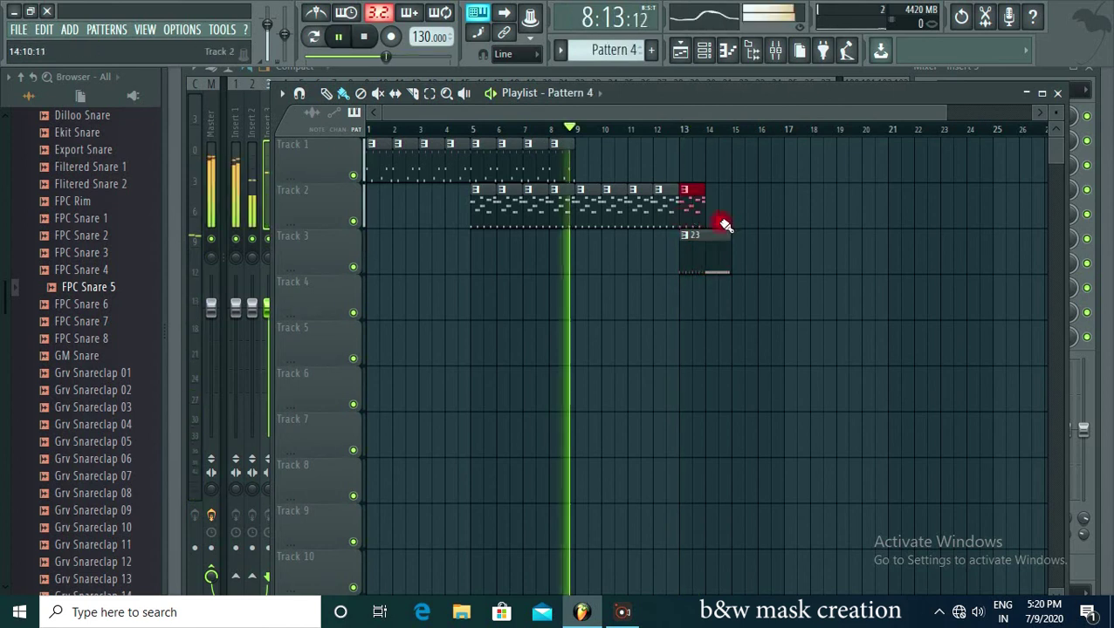
left_click(684, 129)
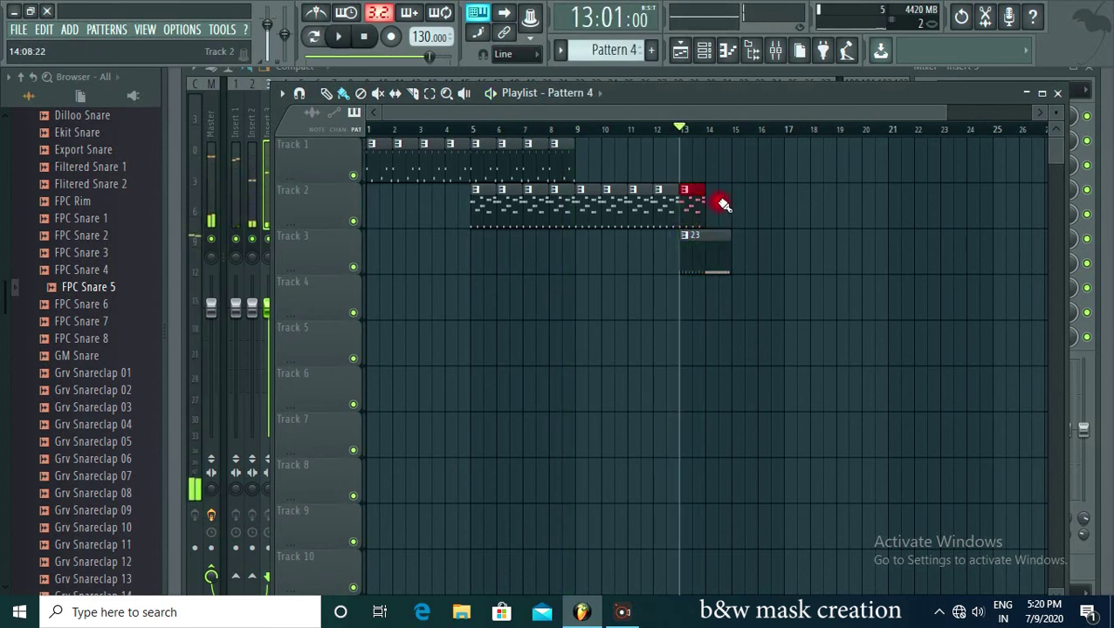
key("space")
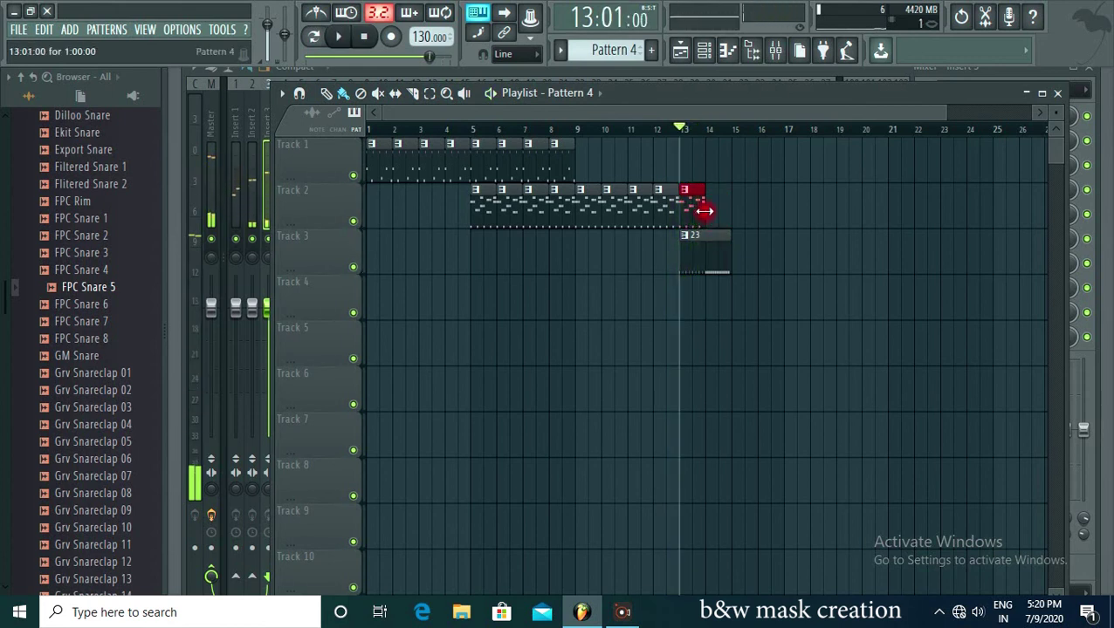
key("space")
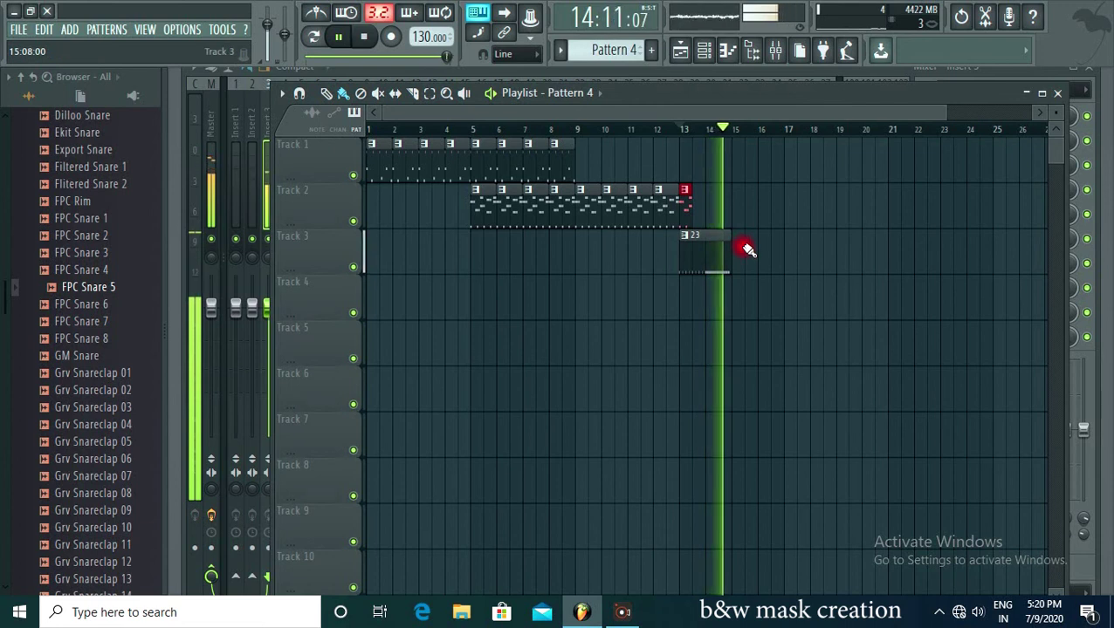
Place the FPC Snare 7 sample on Track 4 at bar 15, right after the pattern 23 clip, and play the song from bar 13.
key("space")
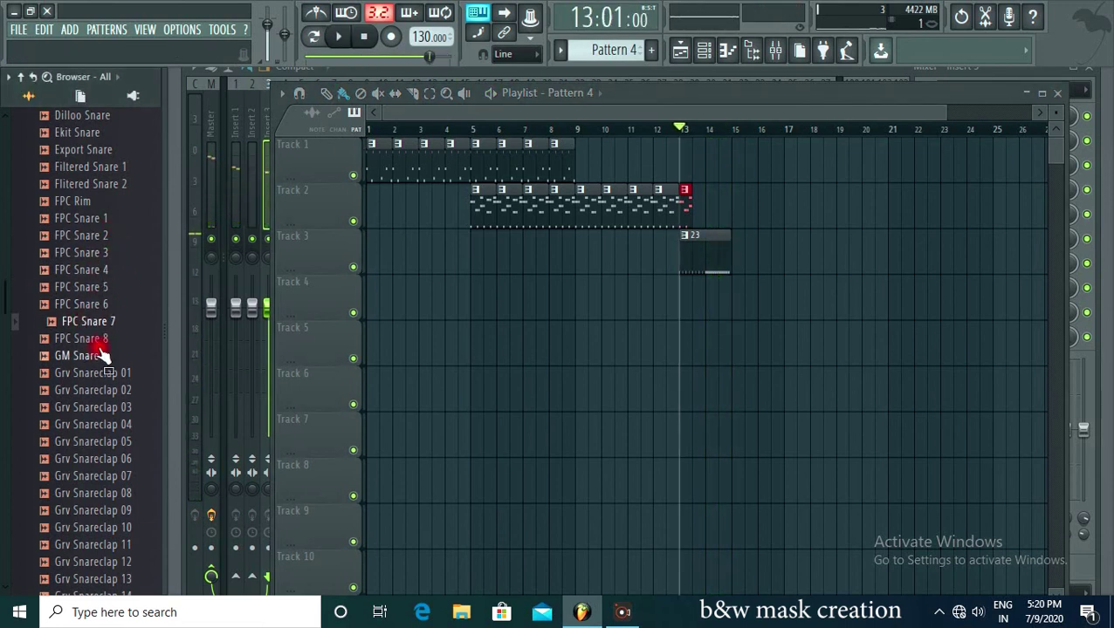
mouse_move(95, 322)
left_mouse_down()
mouse_move(90, 170)
mouse_move(100, 375)
mouse_move(99, 330)
left_mouse_up()
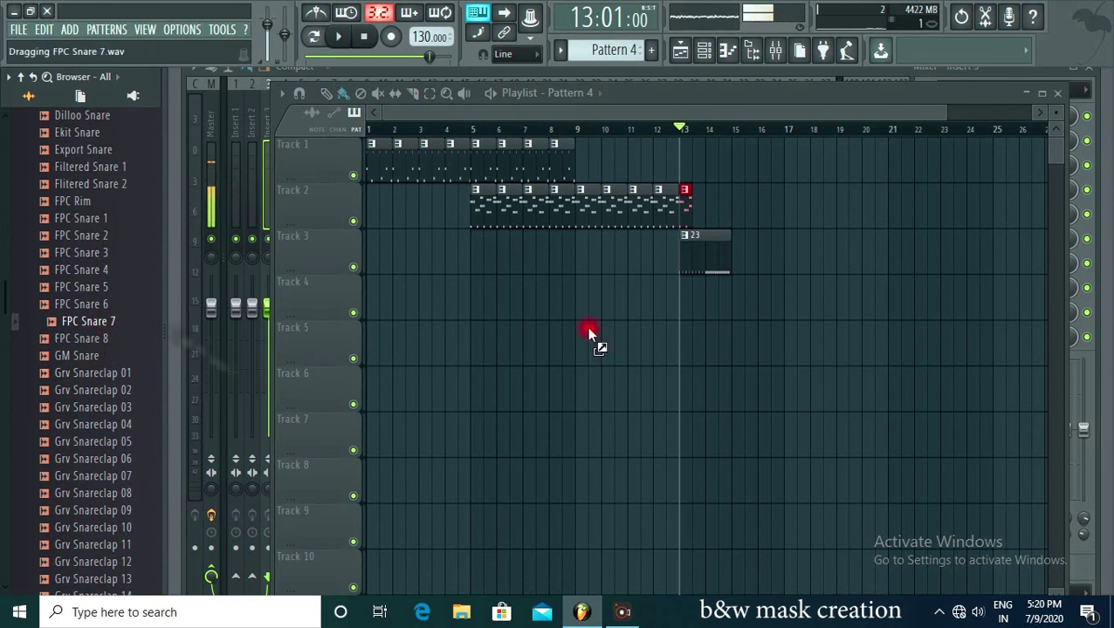
left_click_drag(588, 332, 743, 293)
key("space")
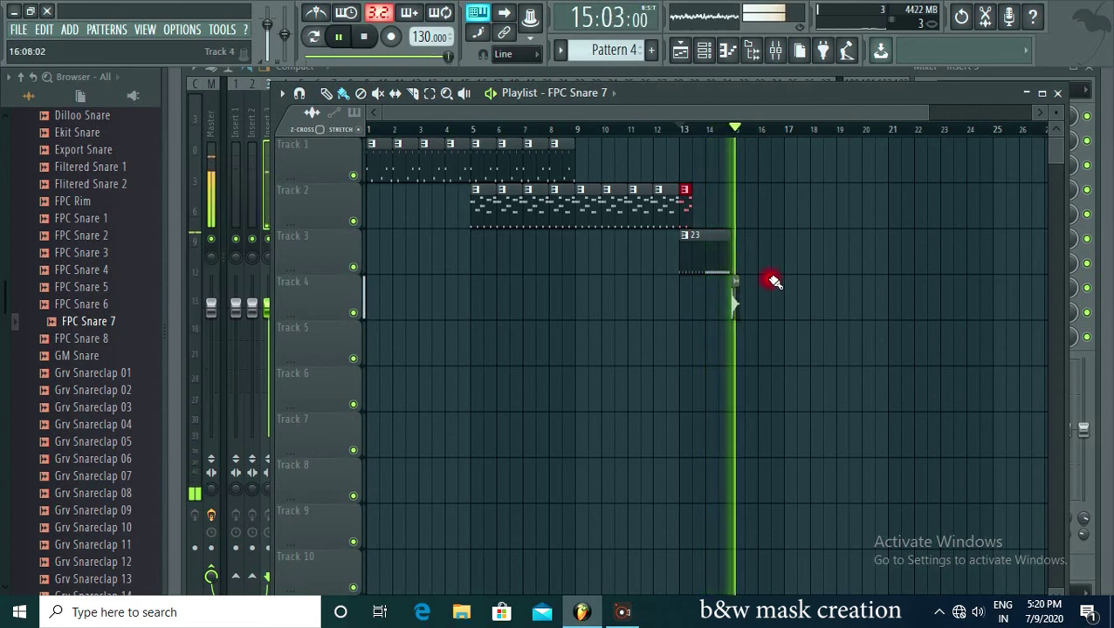
key("space")
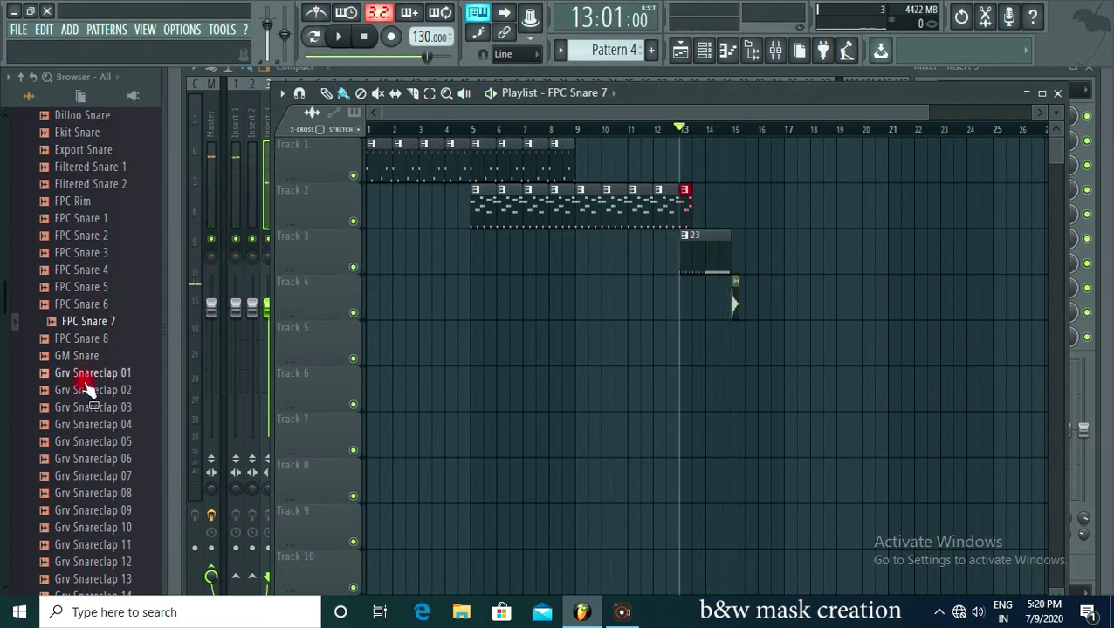
Audition other samples in the Snares folder, including FPC Snare 2, Alum Snare 2 and 909 Rim.
left_click(88, 390)
left_click(98, 442)
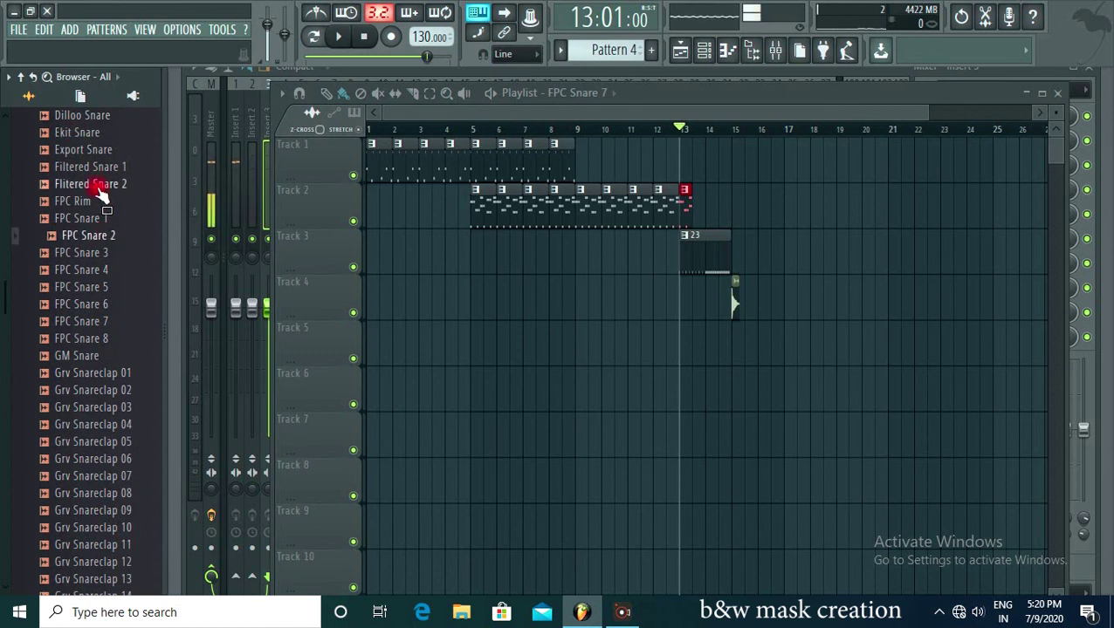
left_click(70, 183)
left_click(70, 166)
left_click(87, 202)
scroll(98, 219, "up", 4)
left_click(99, 219)
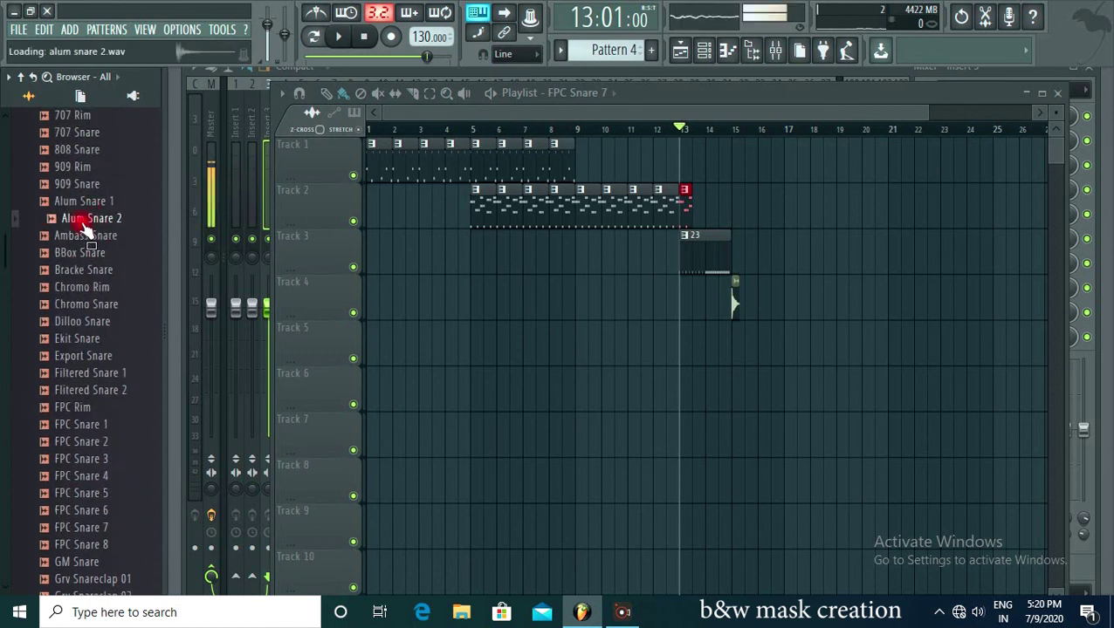
left_click(87, 180)
left_click(85, 165)
Audition samples in the Percussion folder, from DNC Clap 1 and 808 Conga through FPC Ice Crack to SC Clap.
scroll(96, 223, "up", 6)
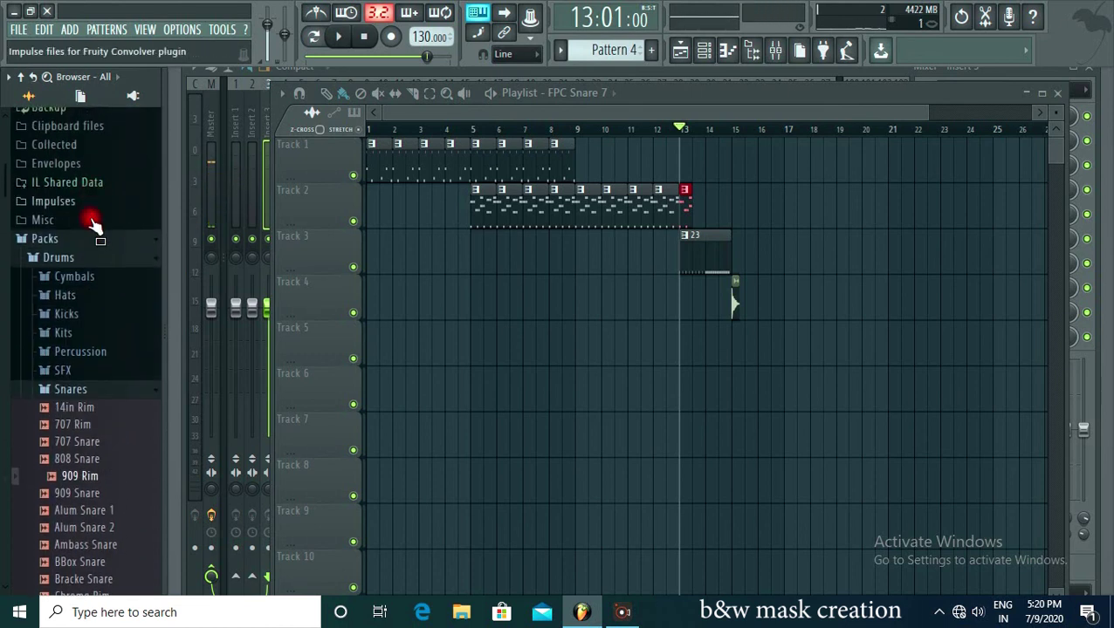
left_click(113, 391)
left_click(80, 351)
left_click(82, 385)
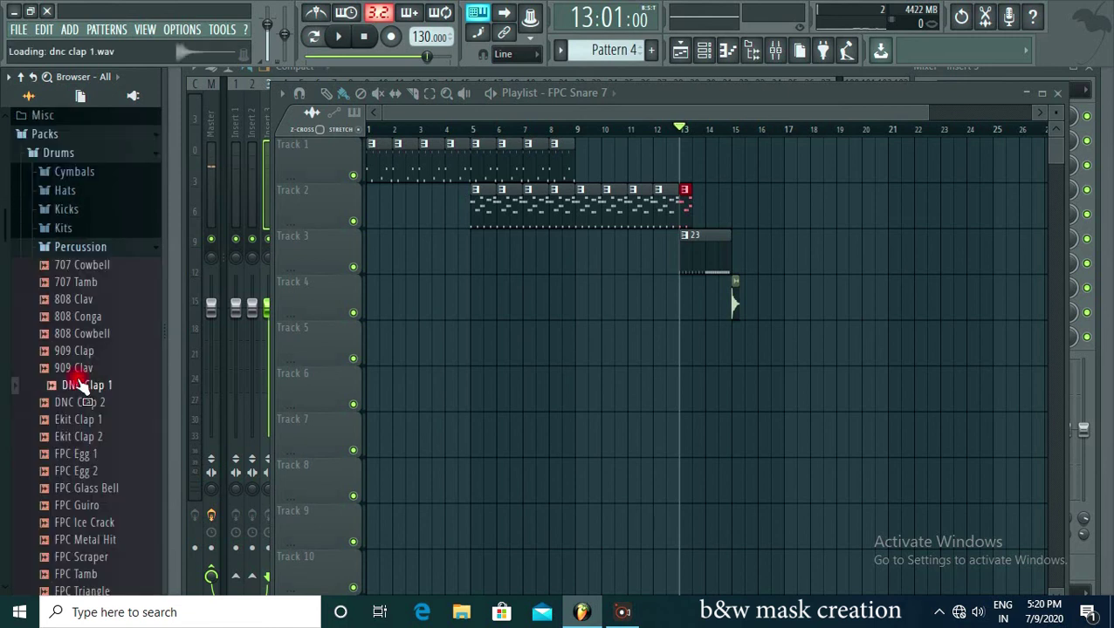
left_click(82, 316)
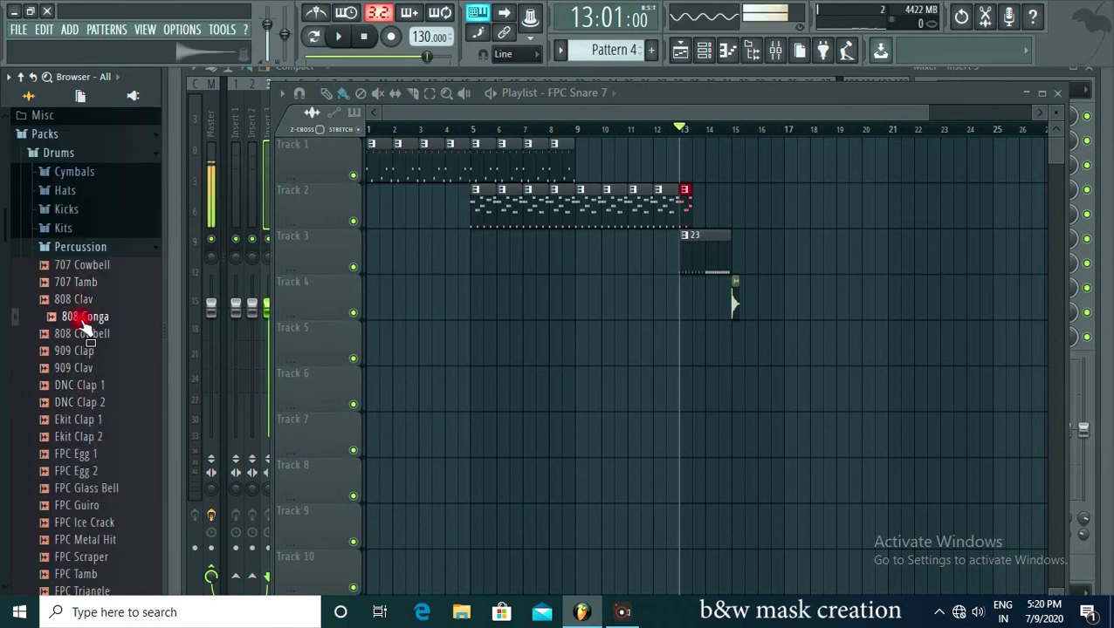
left_click(83, 266)
left_click(72, 524)
scroll(96, 500, "down", 5)
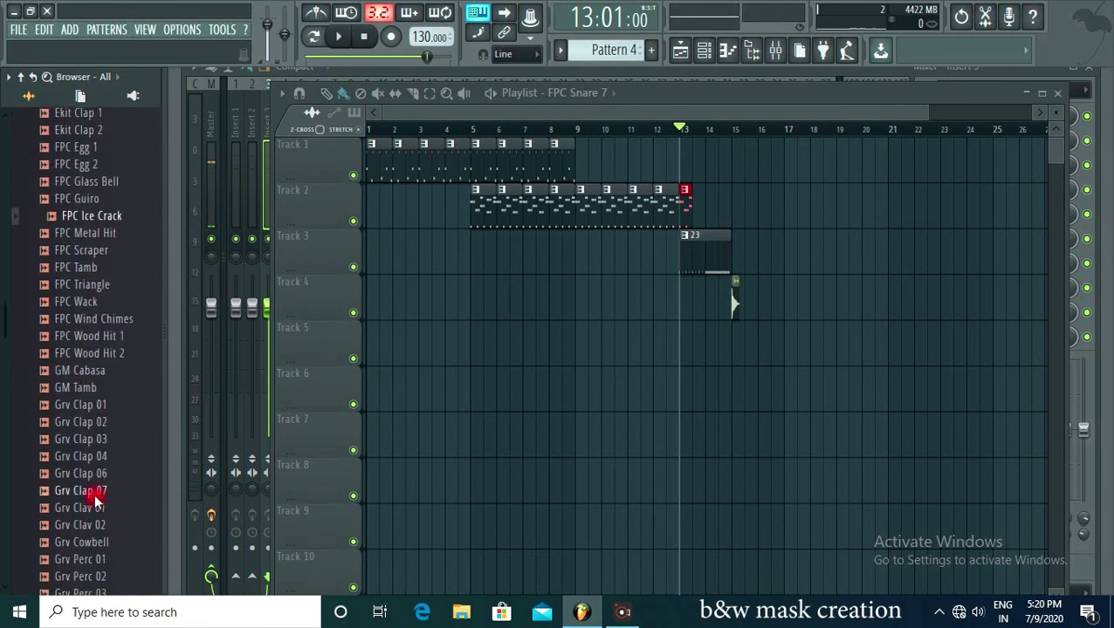
left_click(94, 494)
left_click(103, 546)
scroll(69, 429, "down", 8)
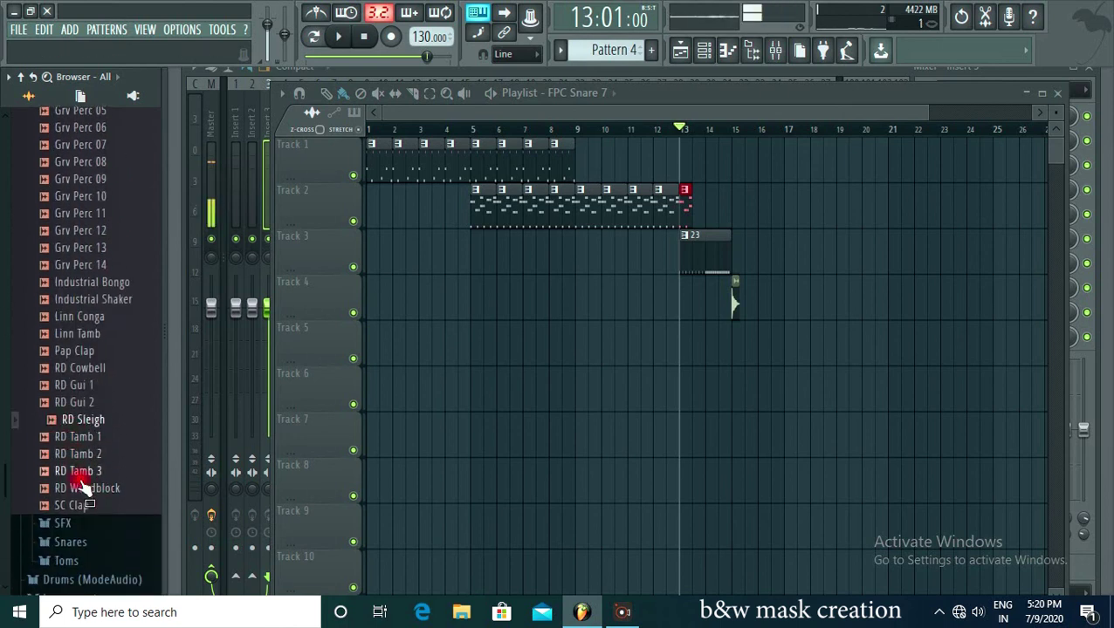
left_click(80, 488)
left_click(87, 506)
Audition effect samples in the drum SFX folder, including Electro SFX, Importer Lazer SFX, Importer Plunk SFX, Nuked SFX 1 and Nuked SFX 3.
left_click(63, 524)
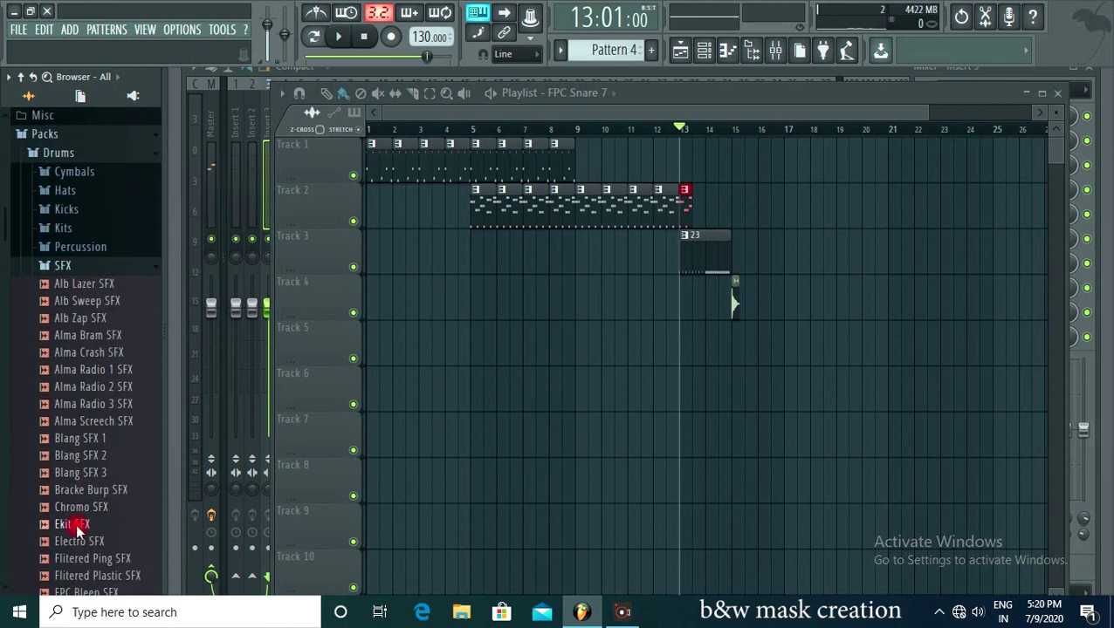
left_click(79, 524)
left_click(87, 541)
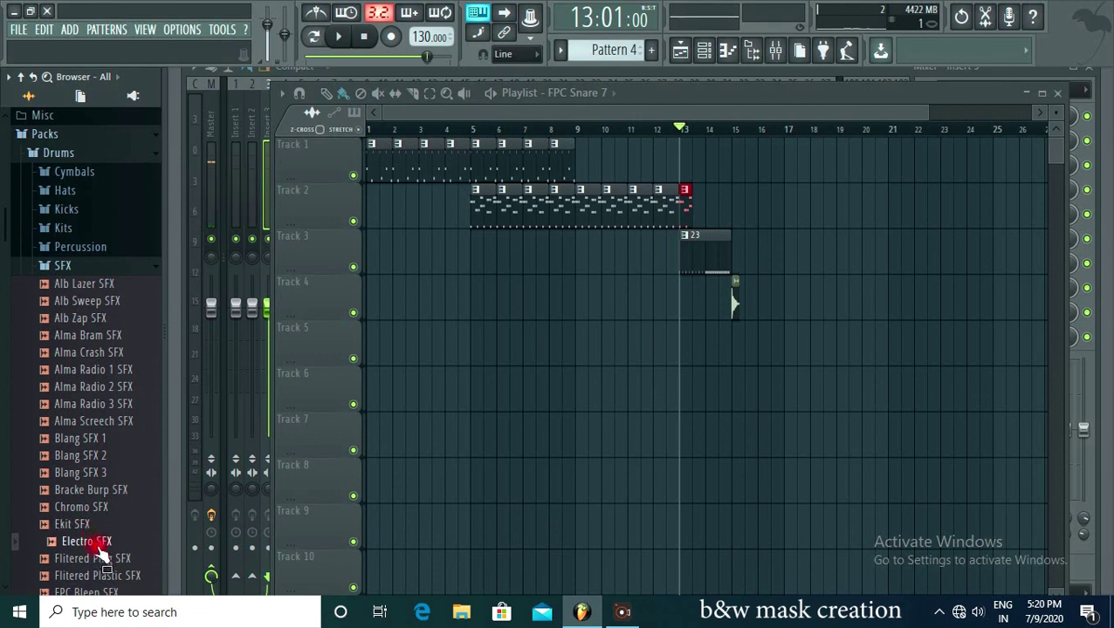
scroll(94, 541, "down", 4)
left_click(91, 524)
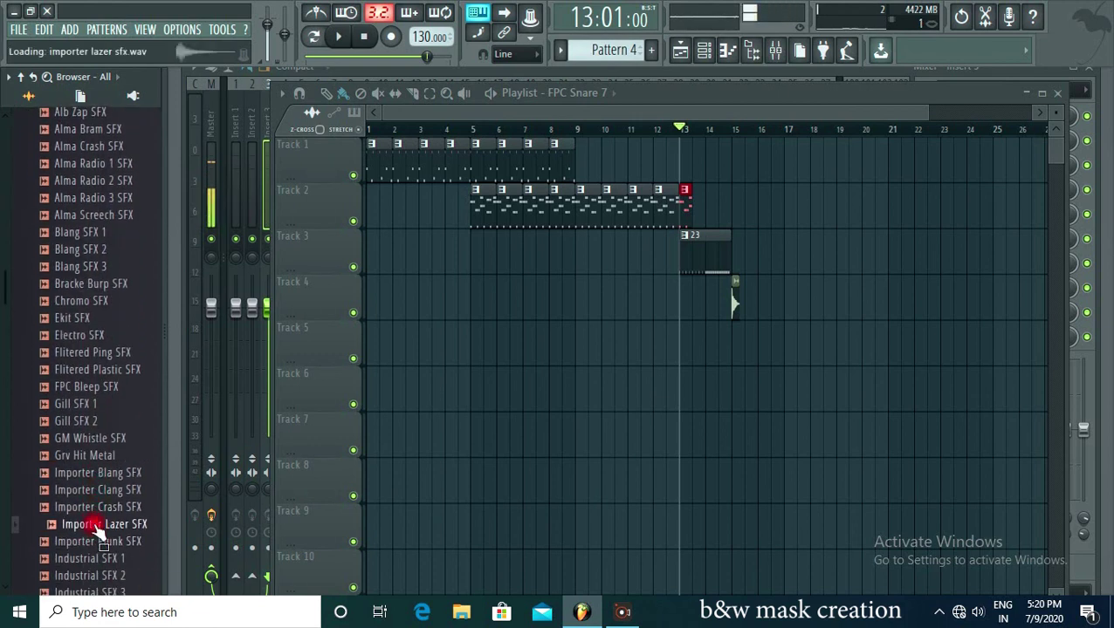
left_click(96, 490)
left_click(96, 507)
left_click(99, 541)
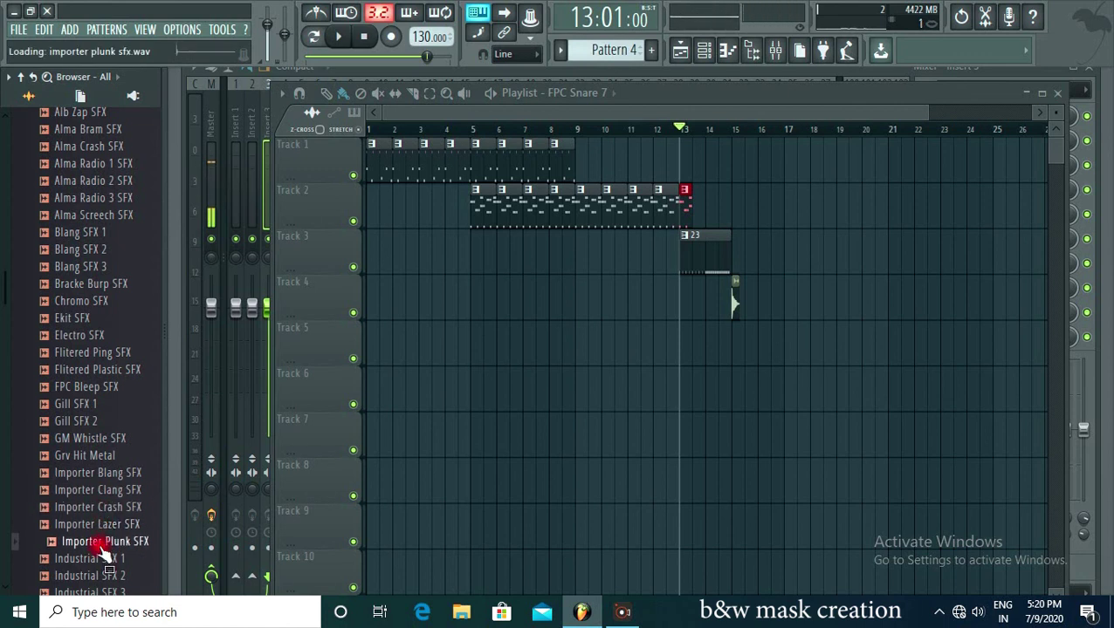
scroll(99, 515, "down", 4)
left_click(96, 507)
left_click(96, 489)
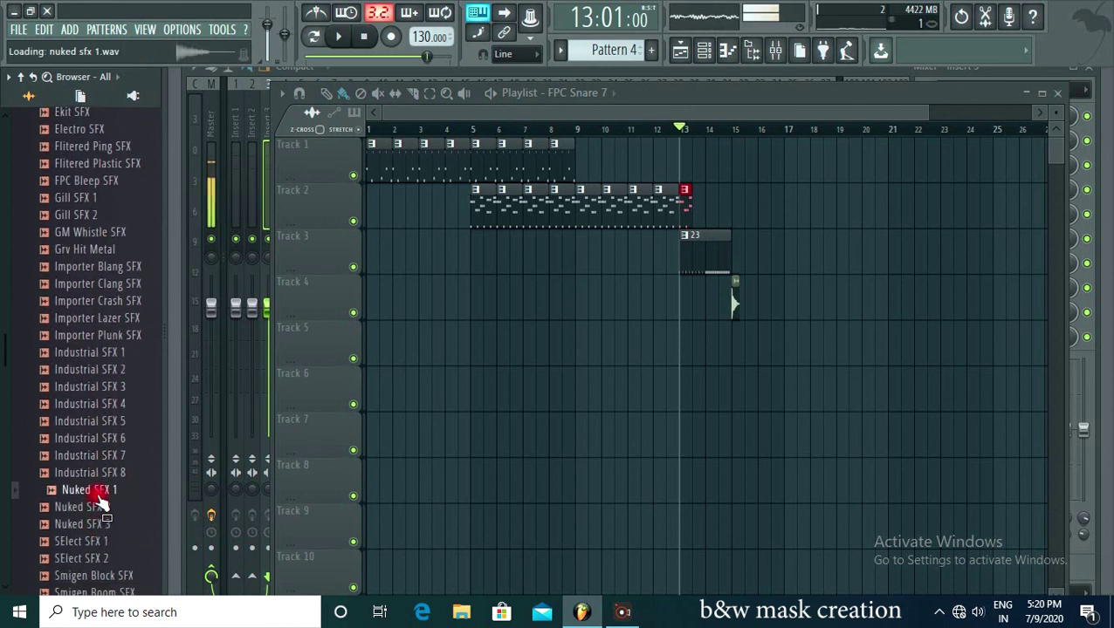
left_click(93, 524)
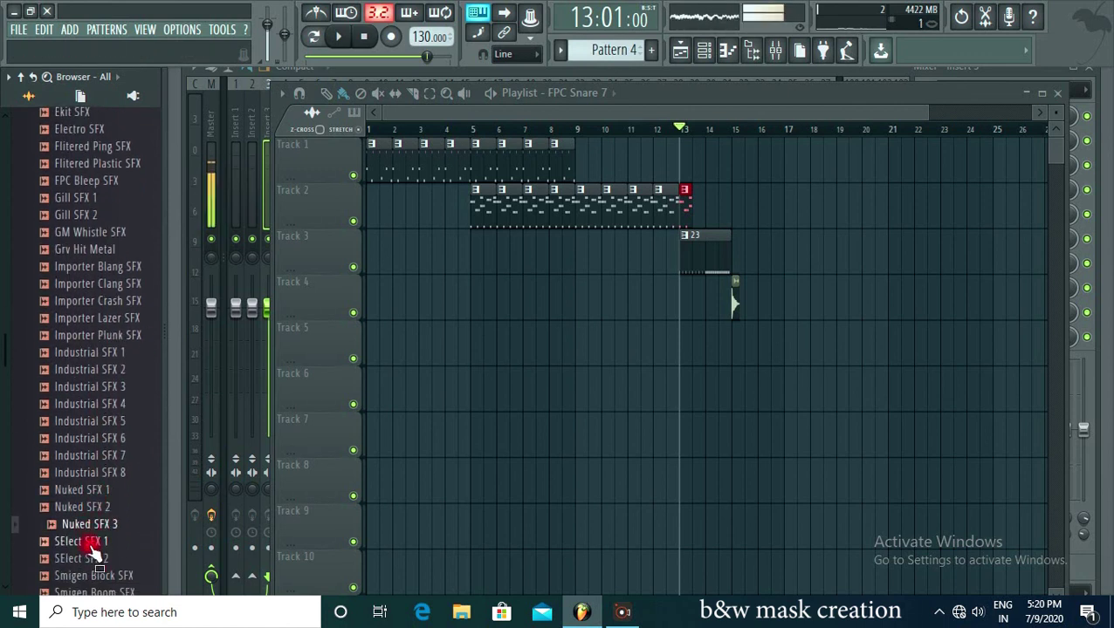
Place the SElect SFX 1 sample on Track 5 at bar 15, below the snare hit, and play the song from bar 13.
left_click(93, 542)
left_click_drag(93, 548, 733, 331)
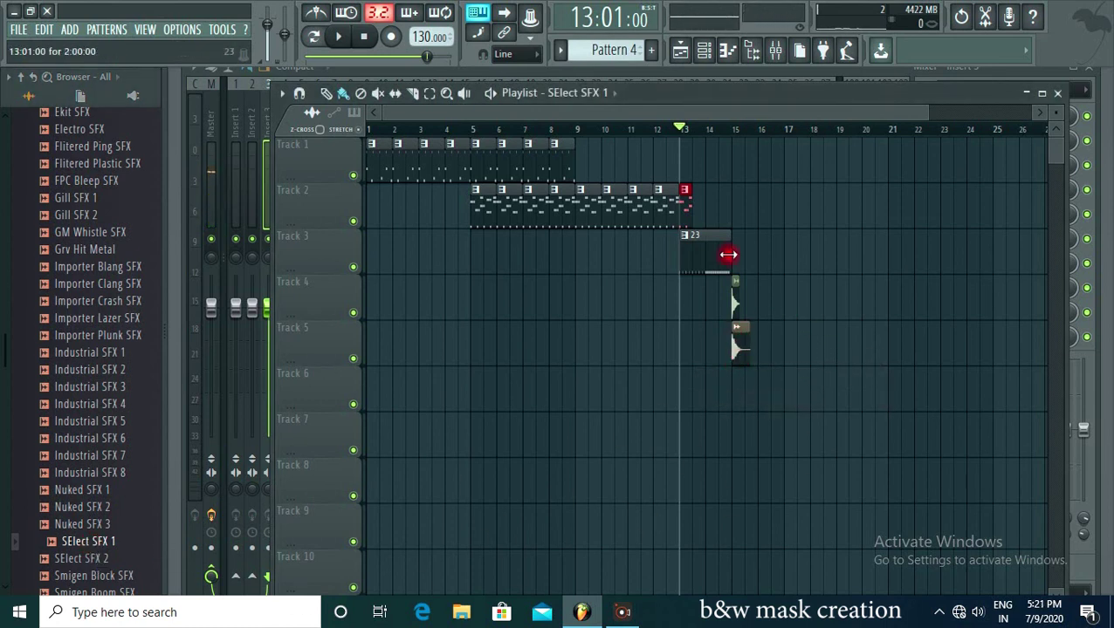
key("space")
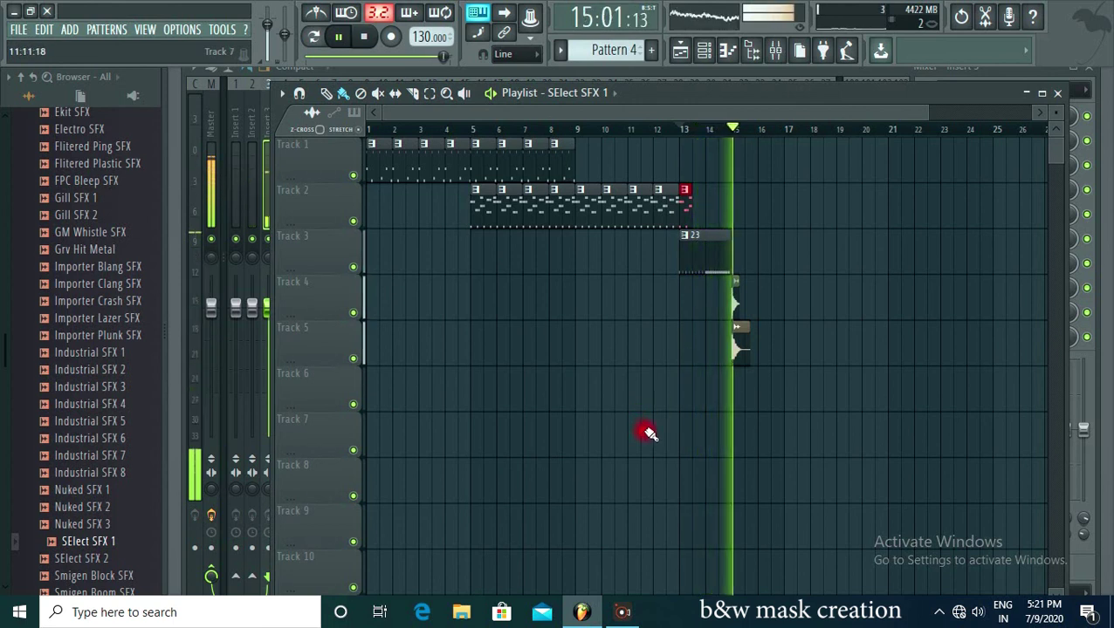
key("space")
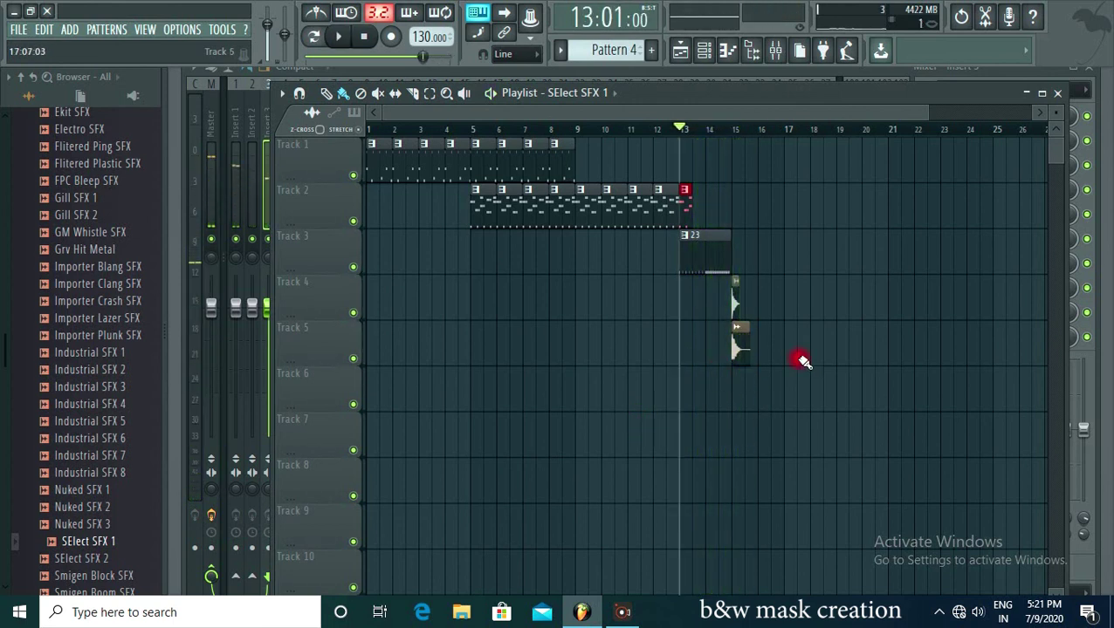